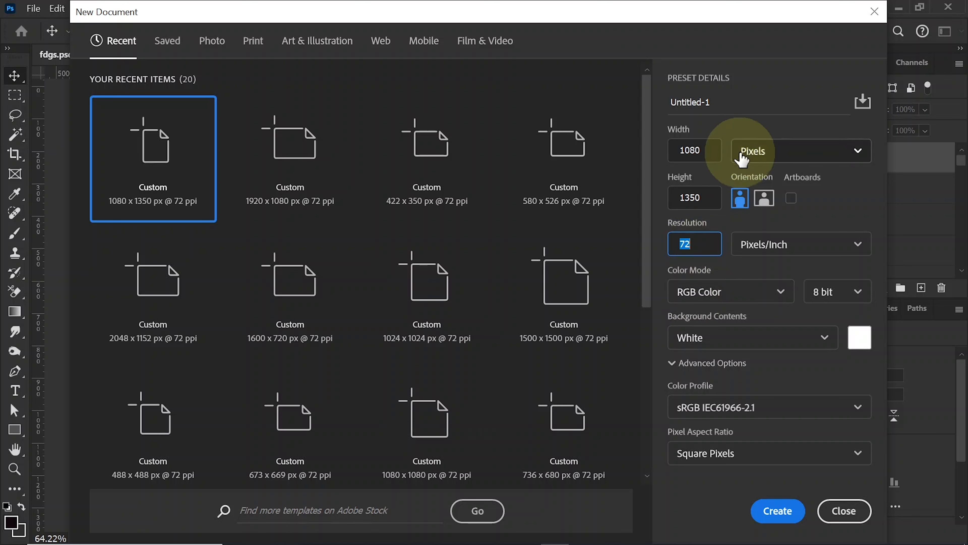
- Create a new 1080 x 1350 px document at 72 pixels/inch named "poster ads" and fit it to the view
{"action": "left_click", "coordinate": [671, 103]}
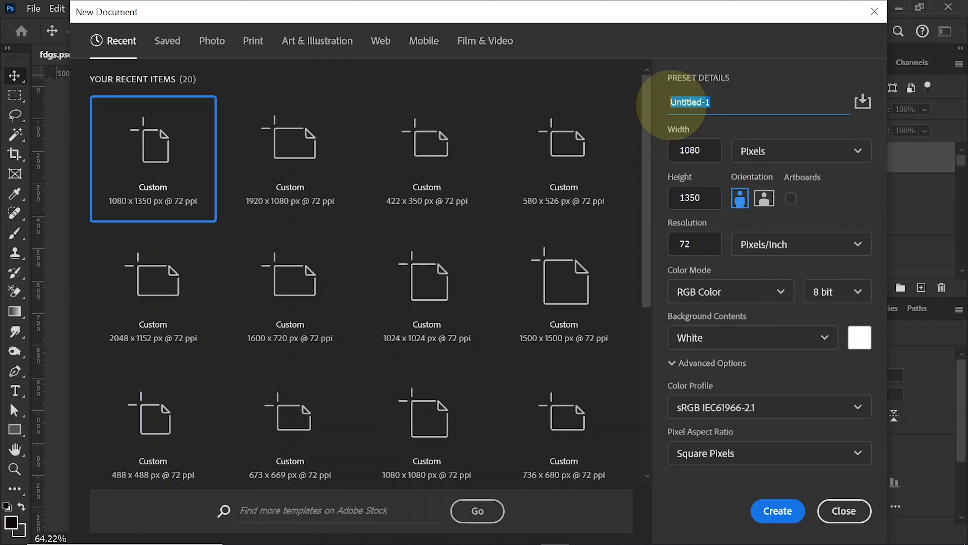
{"action": "type", "text": "poster ads"}
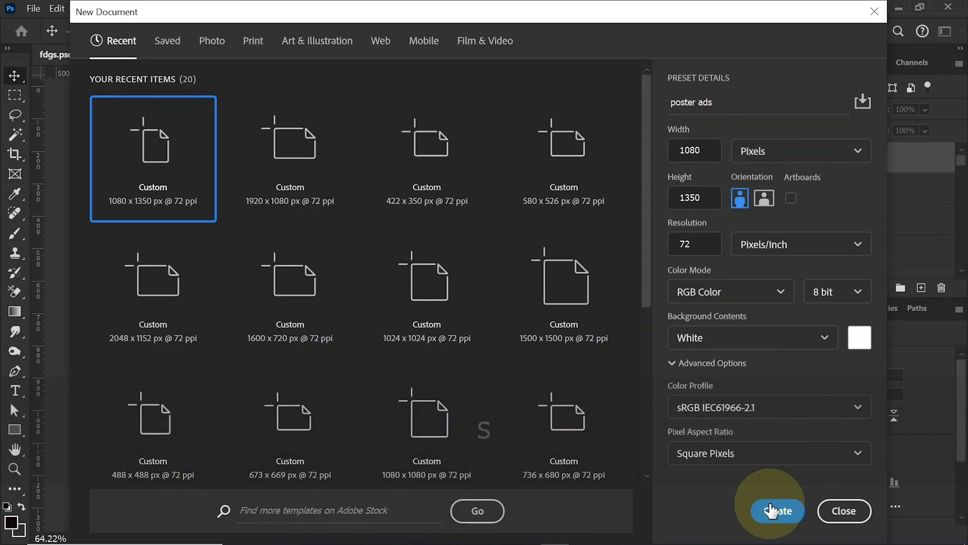
{"action": "left_click", "coordinate": [777, 511]}
{"action": "key", "text": "ctrl+0"}
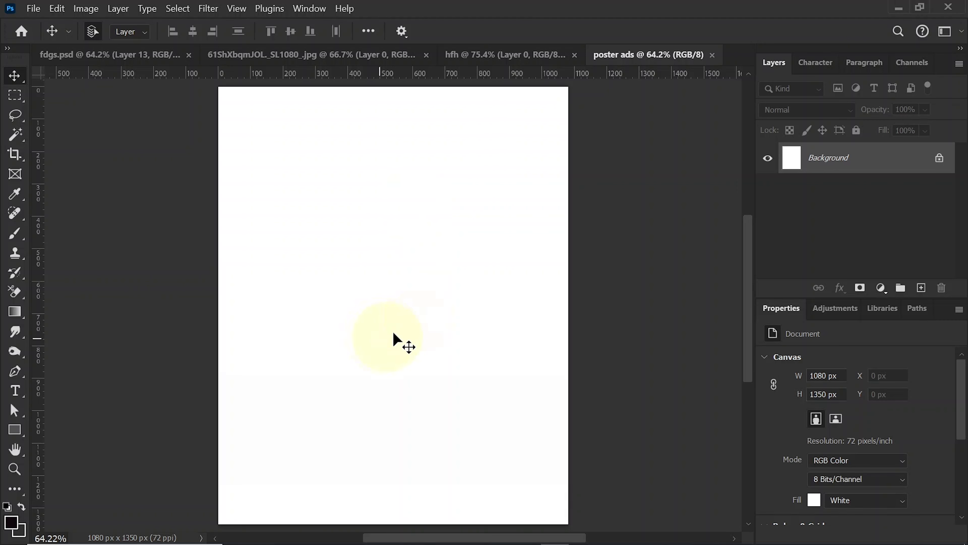
- Copy the Layer 0 chocolate image from the hfh document into poster ads, filling the upper part of the canvas
{"action": "left_click", "coordinate": [484, 57]}
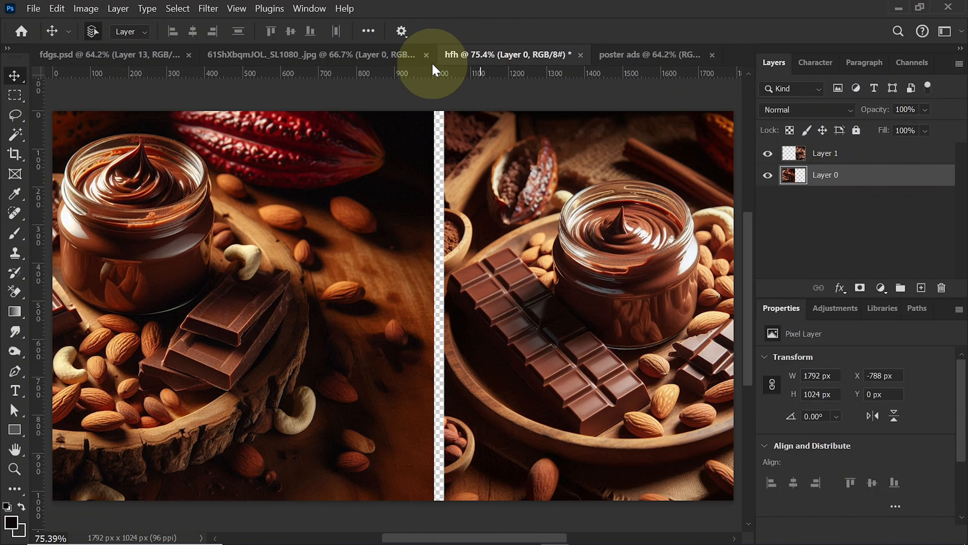
{"action": "left_click", "coordinate": [363, 57]}
{"action": "left_click", "coordinate": [490, 48]}
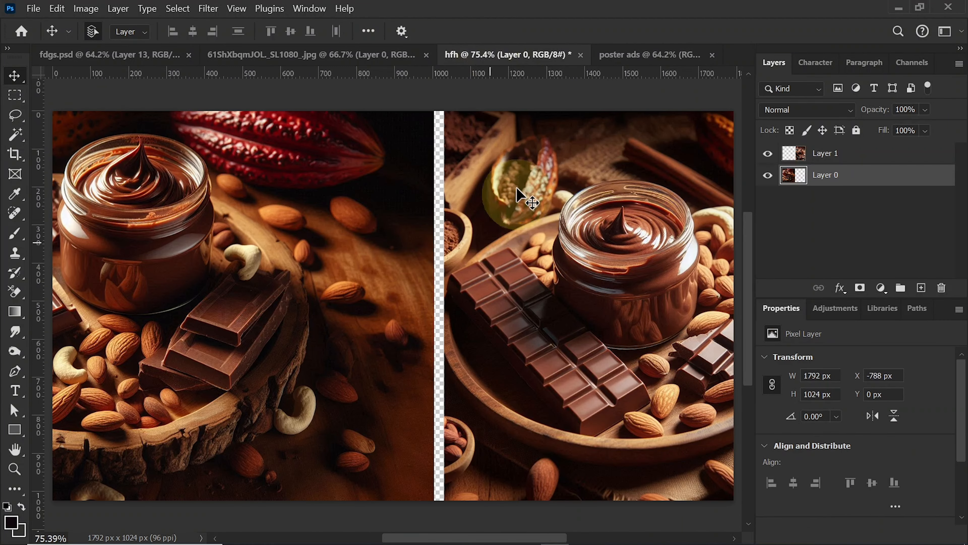
{"action": "left_click_drag", "start_coordinate": [463, 287], "coordinate": [439, 312]}
{"action": "left_click", "coordinate": [440, 115]}
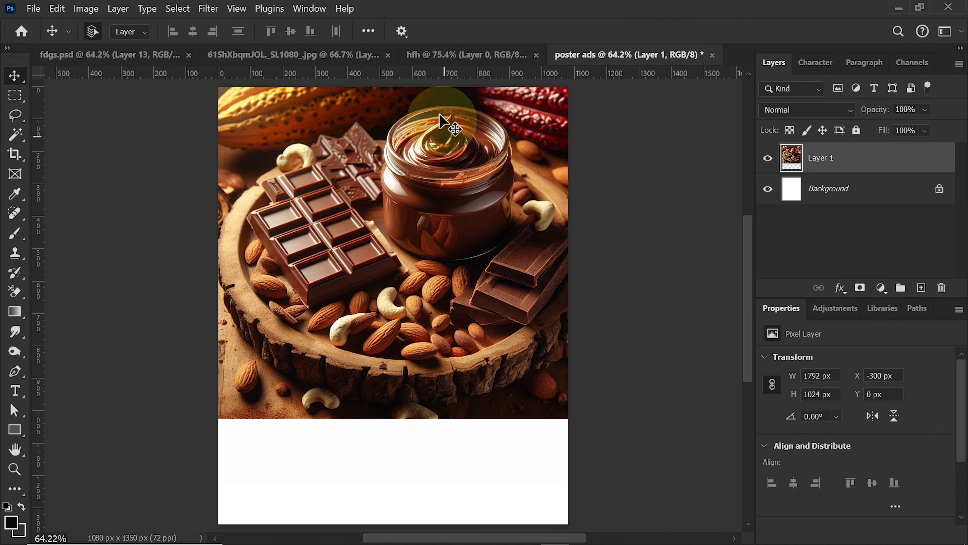
- Copy hfh's Layer 1 chocolate jar image into the lower left of poster ads and flip it horizontally
{"action": "left_click_drag", "start_coordinate": [443, 64], "coordinate": [363, 356]}
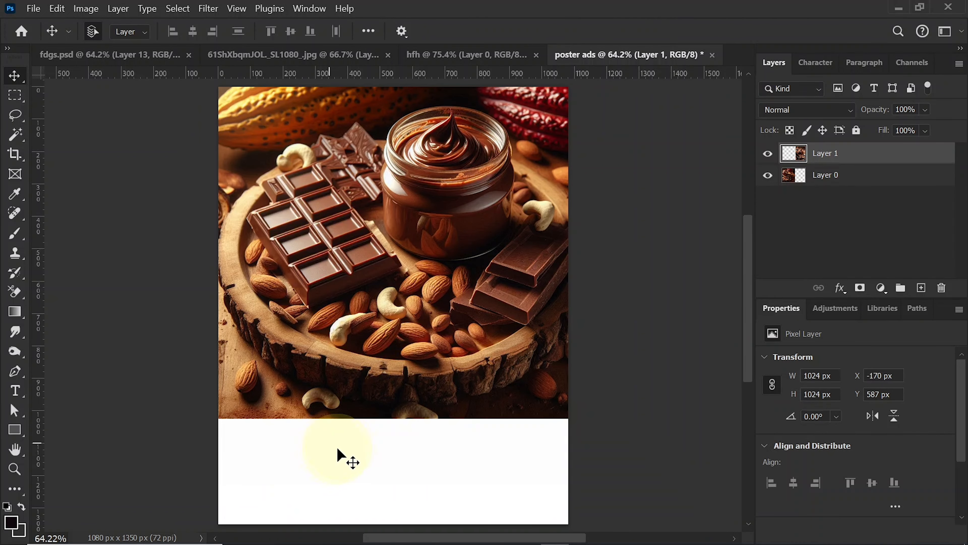
{"action": "left_click_drag", "start_coordinate": [402, 394], "coordinate": [394, 382]}
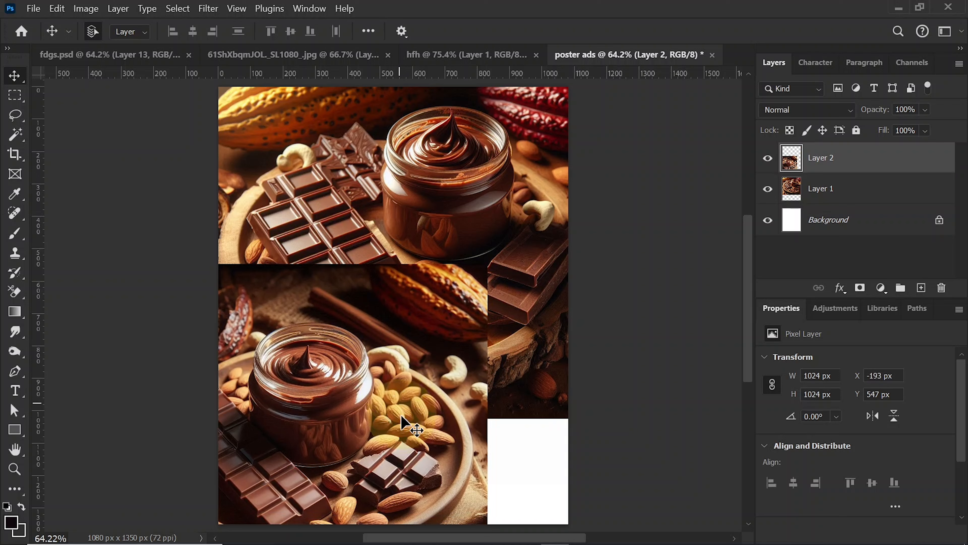
{"action": "key", "text": "ctrl+t"}
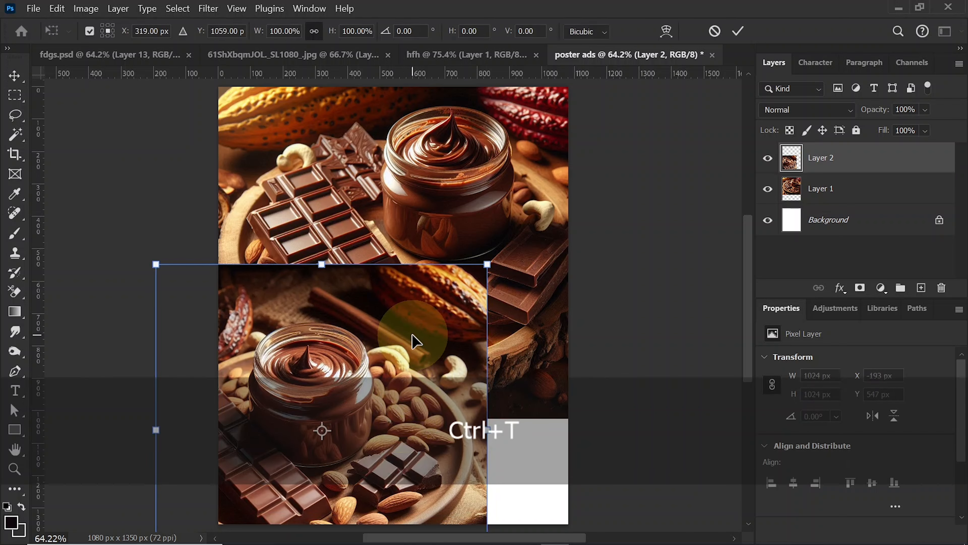
{"action": "right_click", "coordinate": [415, 341]}
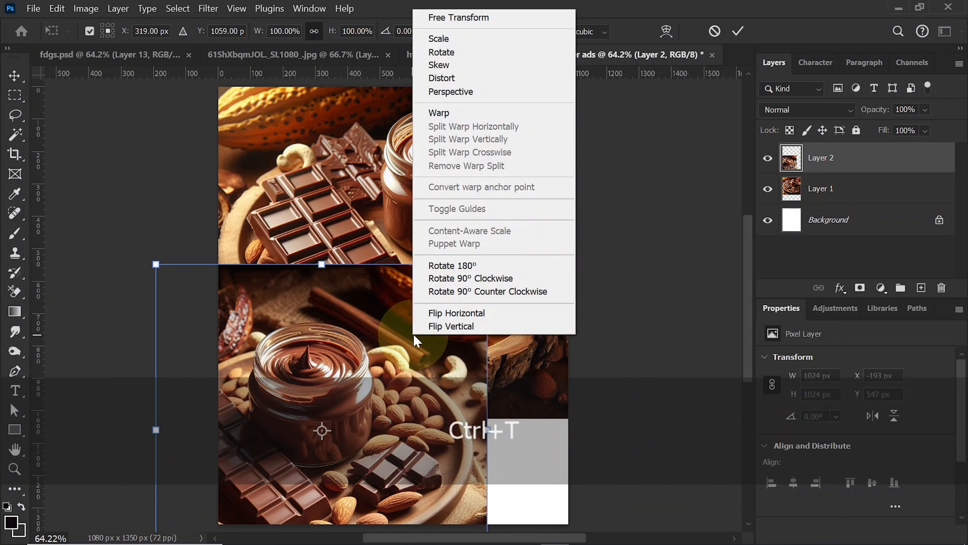
{"action": "left_click", "coordinate": [493, 322]}
{"action": "left_click_drag", "start_coordinate": [364, 407], "coordinate": [361, 404]}
{"action": "key", "text": "Return"}
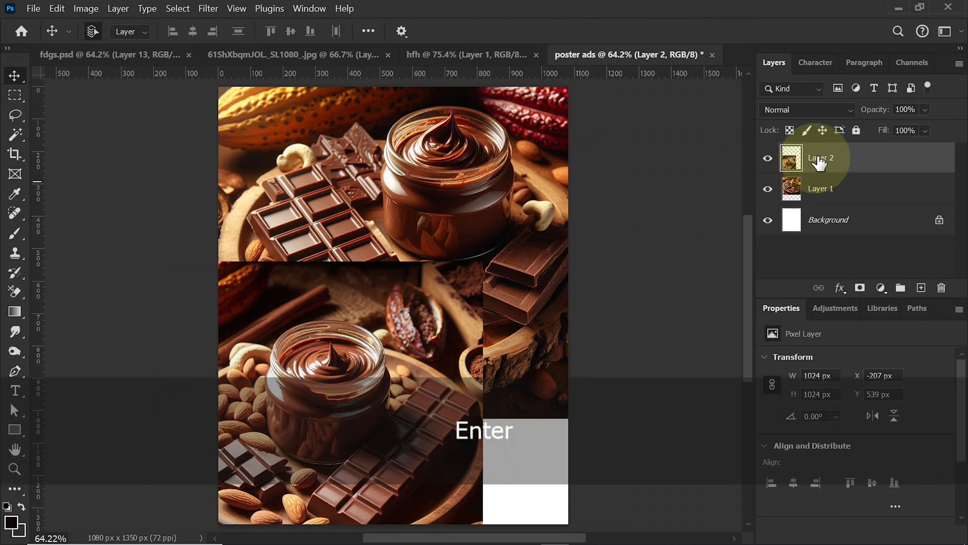
- Add a layer mask to Layer 2 and blend its upper and right edges into Layer 1 with a black Soft Round brush
{"action": "left_click", "coordinate": [860, 288]}
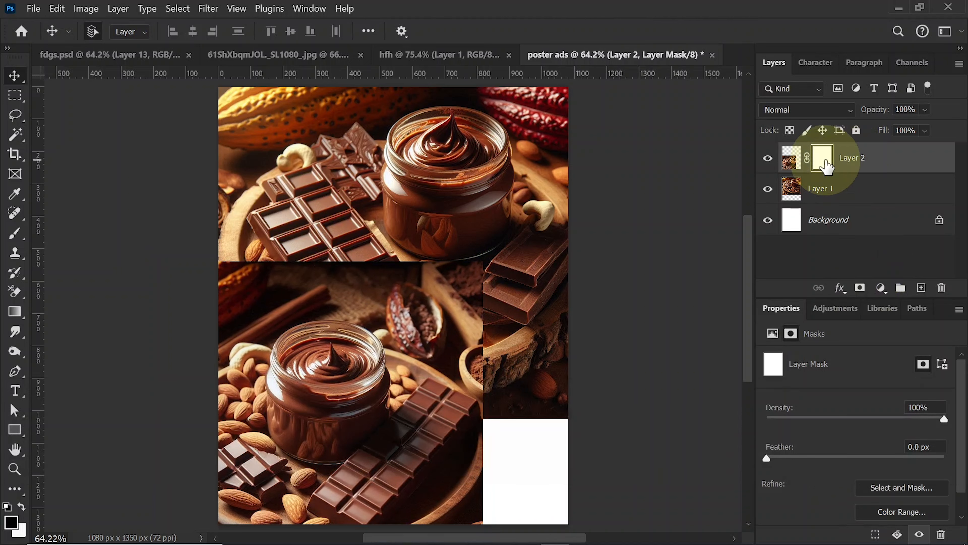
{"action": "left_click", "coordinate": [15, 235]}
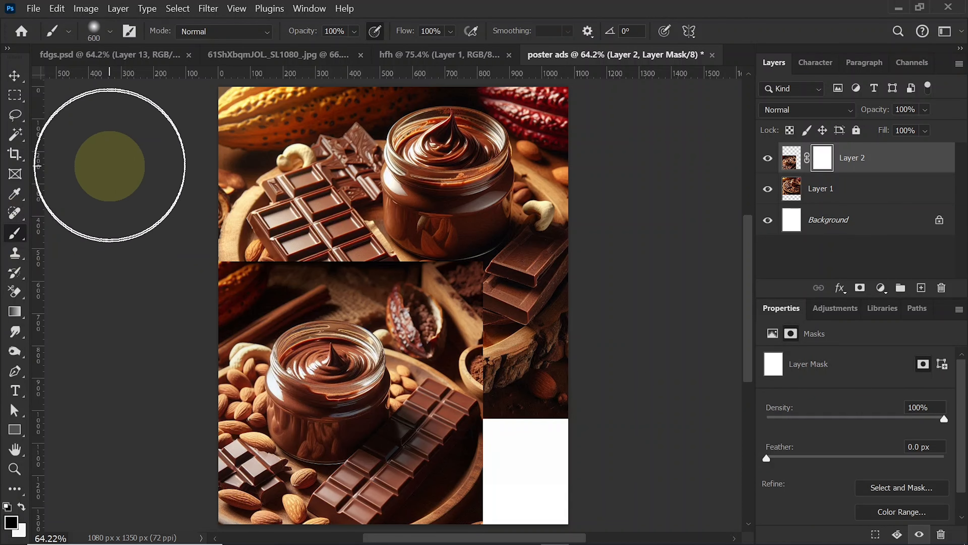
{"action": "left_click", "coordinate": [95, 28]}
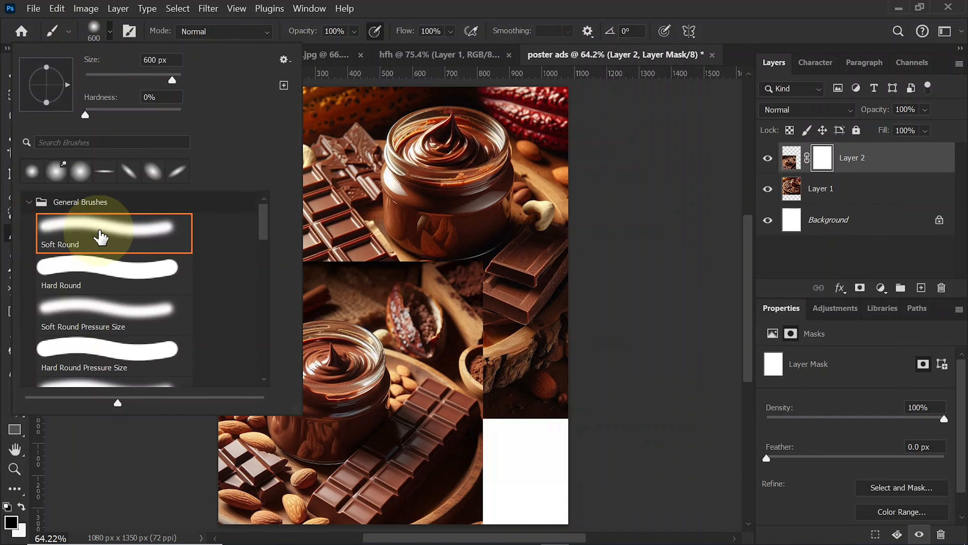
{"action": "left_click", "coordinate": [112, 37]}
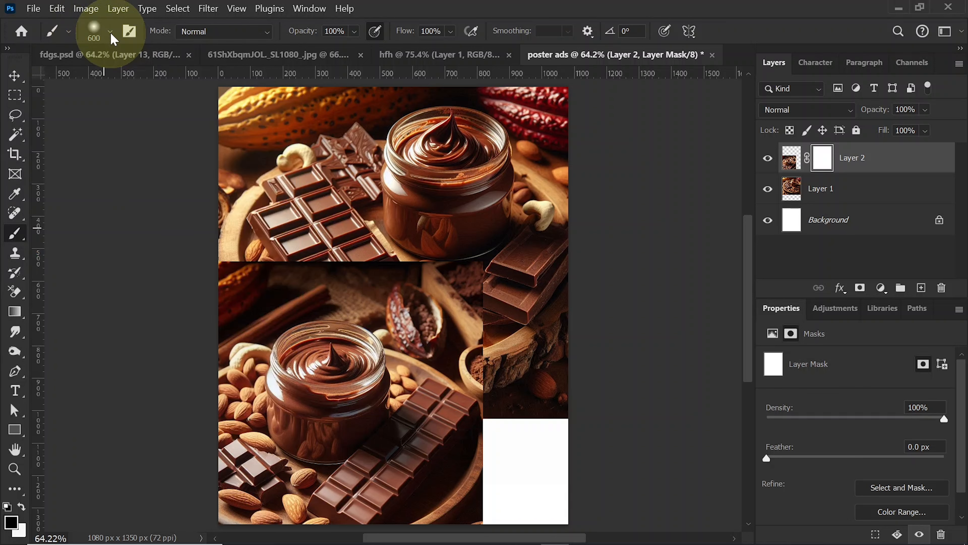
{"action": "key", "text": "bracketleft"}
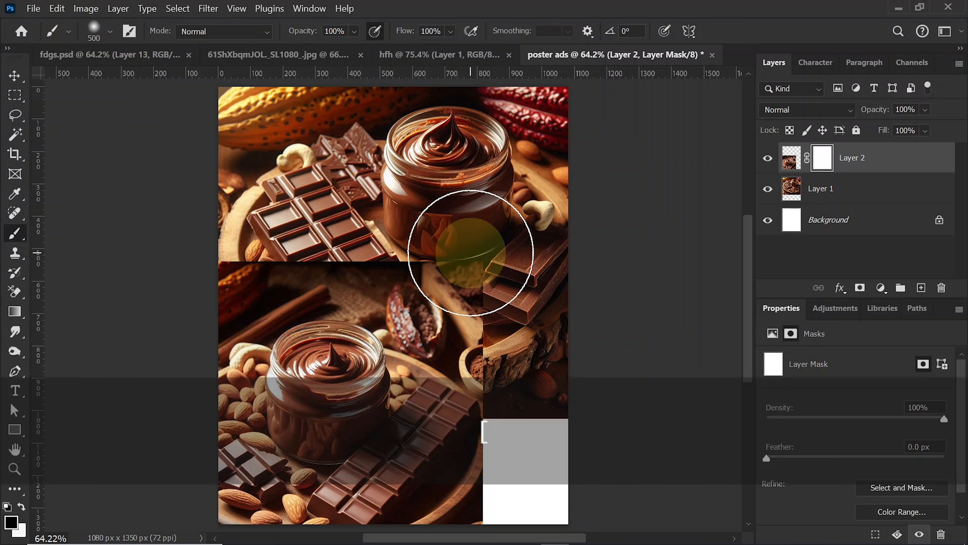
{"action": "mouse_move", "coordinate": [477, 272]}
{"action": "left_mouse_down"}
{"action": "mouse_move", "coordinate": [375, 239]}
{"action": "mouse_move", "coordinate": [237, 240]}
{"action": "left_mouse_up"}
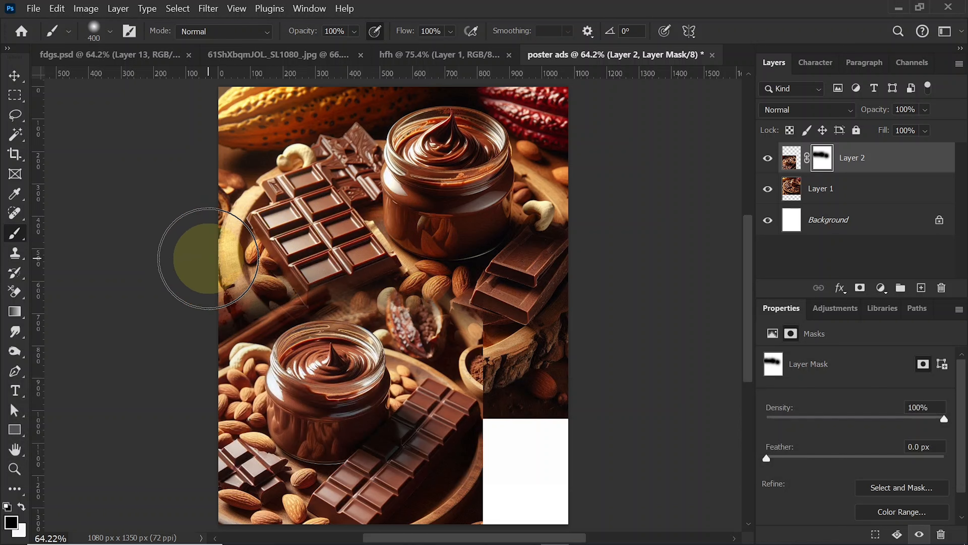
{"action": "mouse_move", "coordinate": [477, 289]}
{"action": "left_mouse_down"}
{"action": "mouse_move", "coordinate": [519, 342]}
{"action": "mouse_move", "coordinate": [529, 413]}
{"action": "left_mouse_up"}
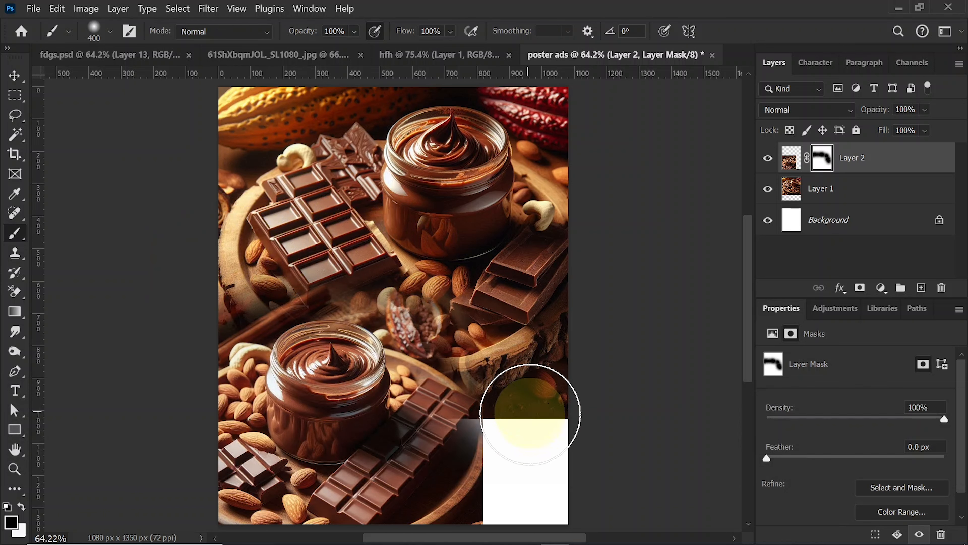
{"action": "left_click", "coordinate": [14, 81]}
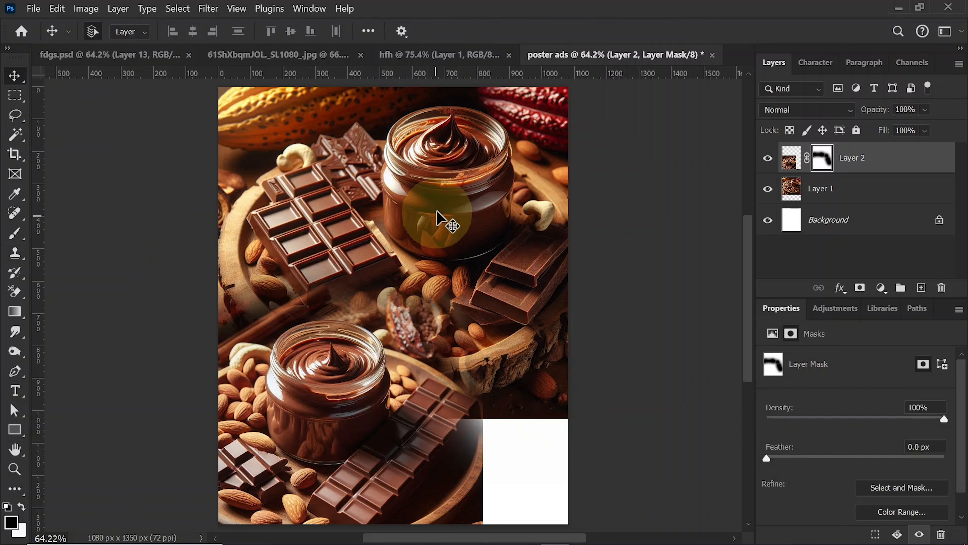
- Apply a Gaussian Blur with an 8.0 pixel radius to Layer 1, the upper chocolate image
{"action": "left_click", "coordinate": [443, 167]}
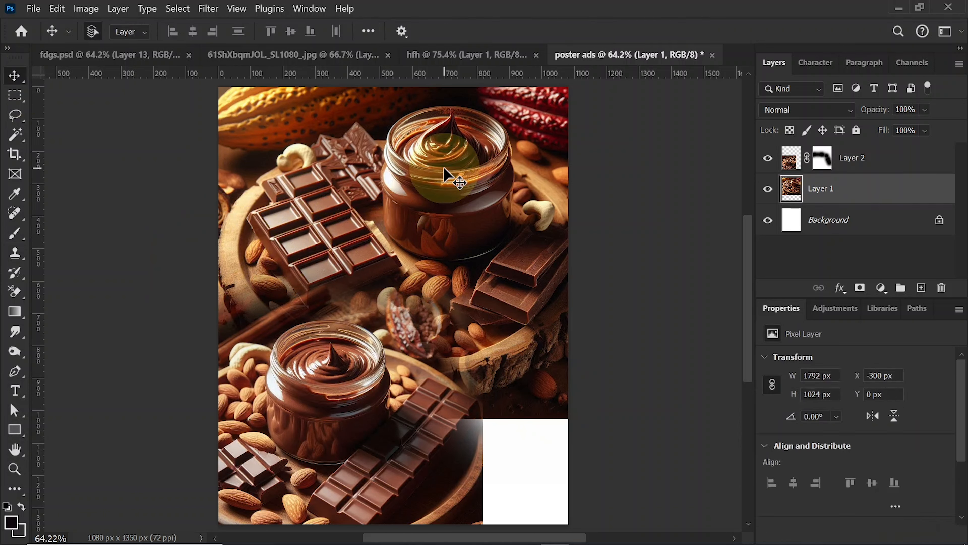
{"action": "left_click", "coordinate": [208, 8]}
{"action": "mouse_move", "coordinate": [258, 208]}
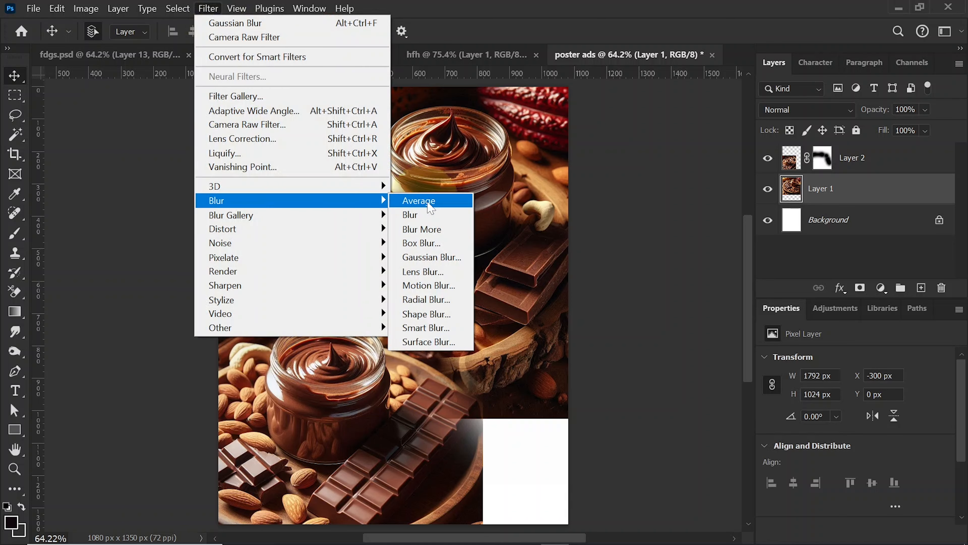
{"action": "left_click", "coordinate": [447, 257]}
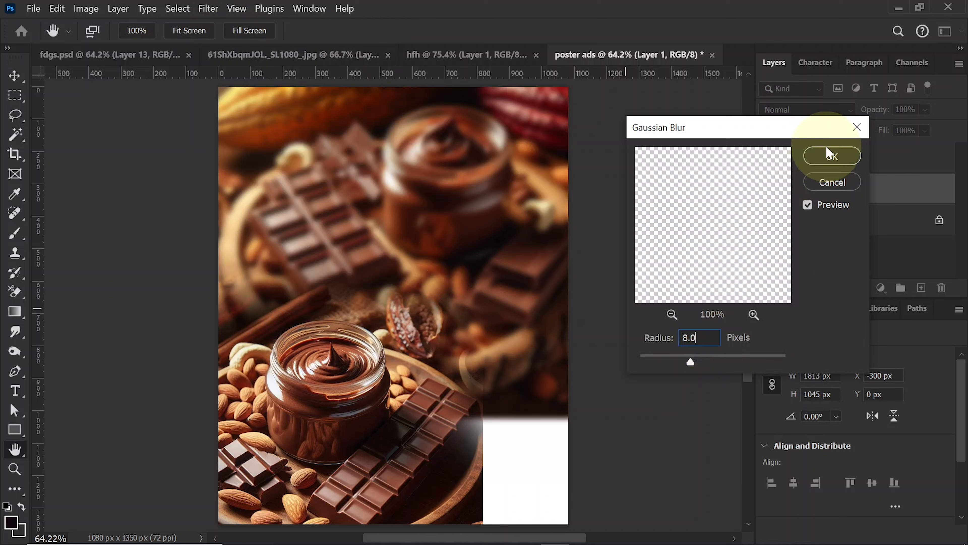
{"action": "left_click", "coordinate": [831, 156]}
- Add an empty layer above Layer 2 and ready the Soft Round brush with 0% hardness
{"action": "left_click", "coordinate": [876, 169]}
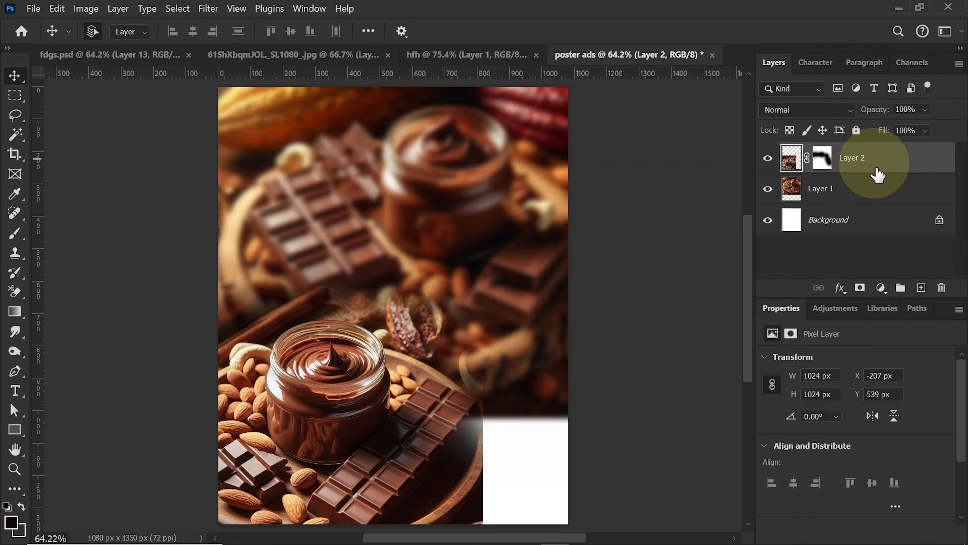
{"action": "left_click", "coordinate": [921, 289]}
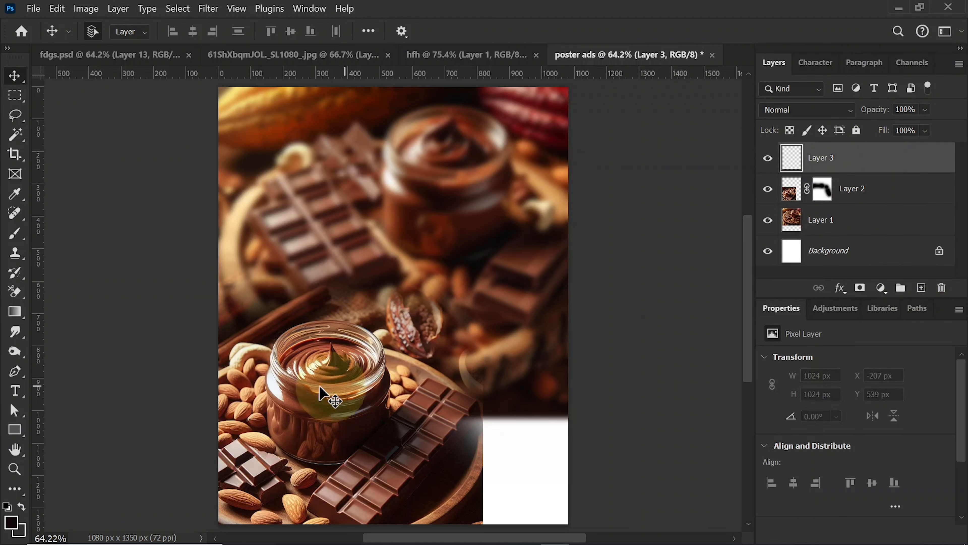
{"action": "left_click", "coordinate": [16, 236]}
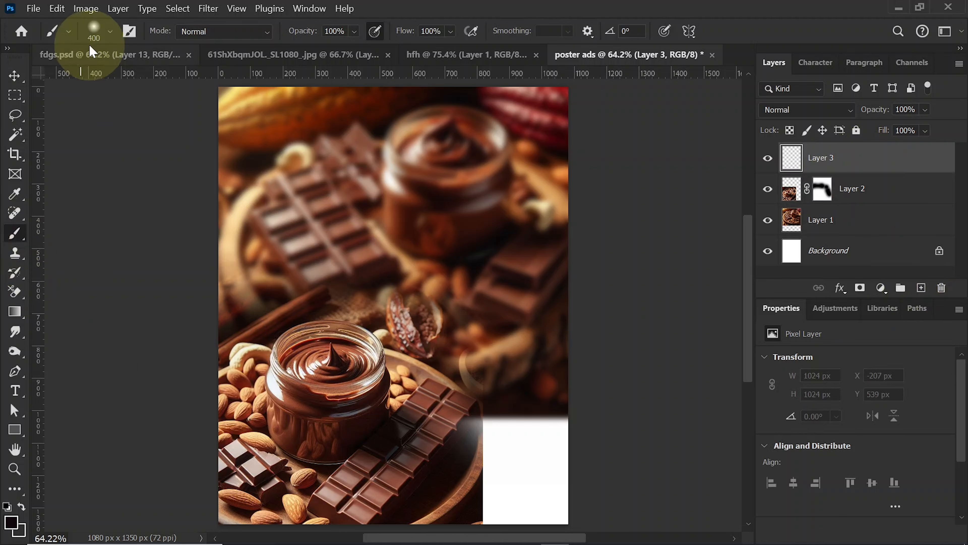
{"action": "left_click", "coordinate": [94, 30]}
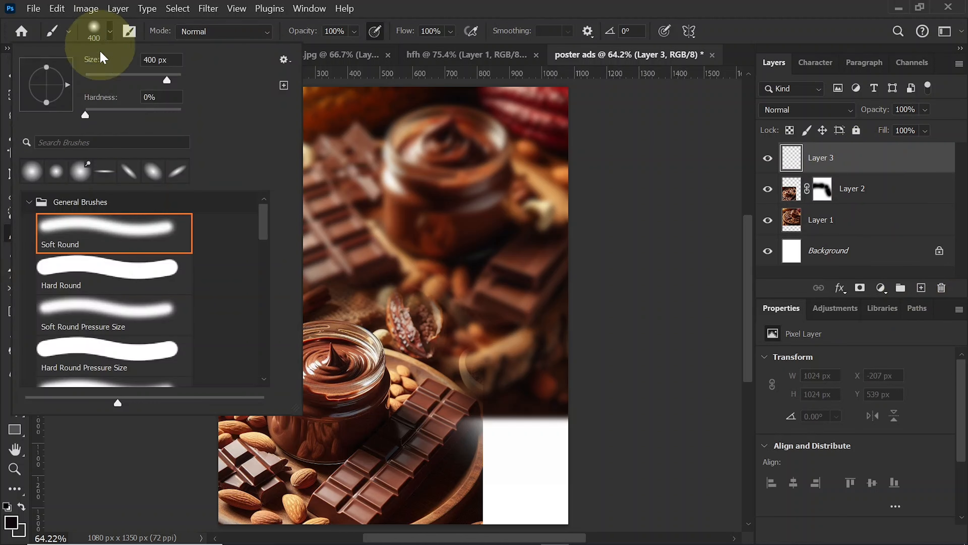
{"action": "left_click", "coordinate": [110, 35]}
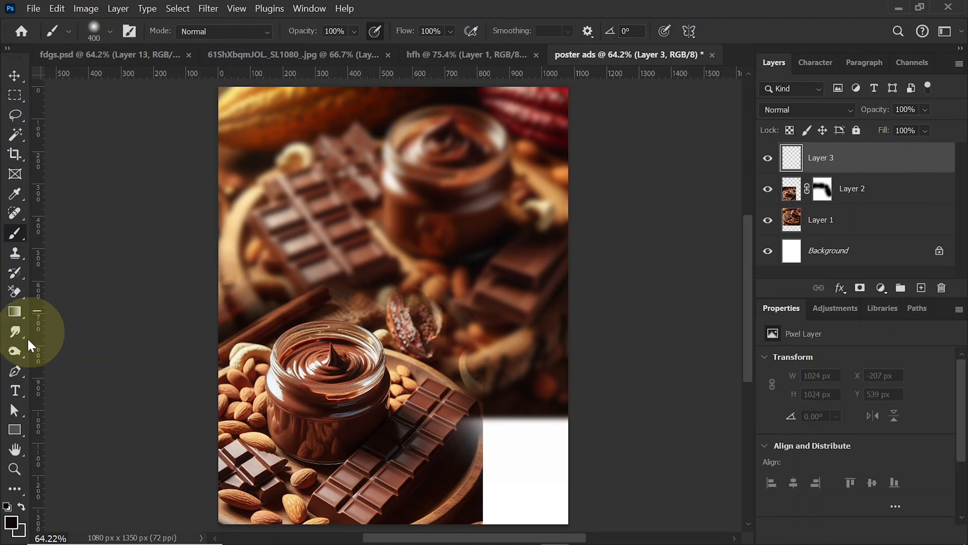
- Set the foreground color to ffffff and paint a soft white fade over the poster's lower right corner with a 1300 px brush
{"action": "left_click", "coordinate": [13, 530]}
{"action": "left_click_drag", "start_coordinate": [651, 372], "coordinate": [530, 262]}
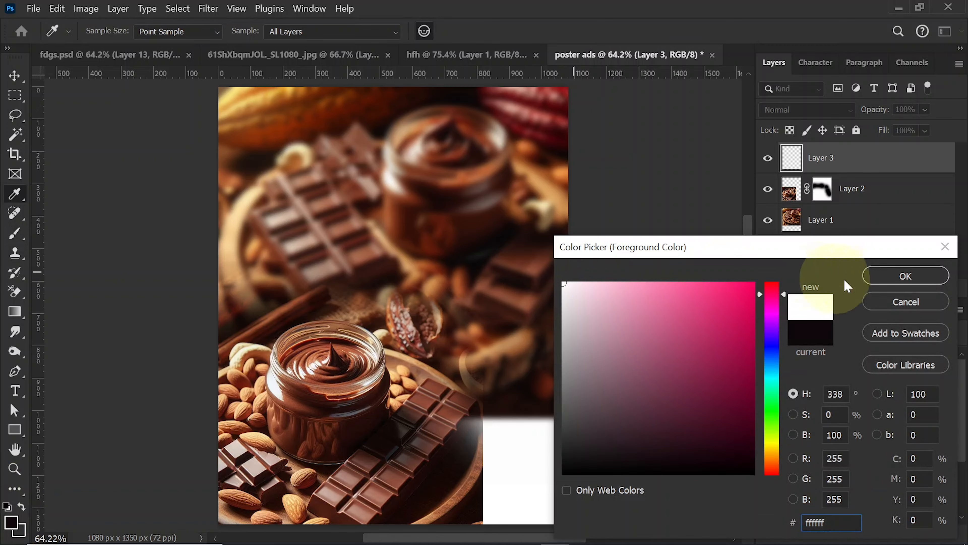
{"action": "left_click", "coordinate": [906, 276]}
{"action": "key", "text": "space"}
{"action": "left_click_drag", "start_coordinate": [499, 395], "coordinate": [492, 276]}
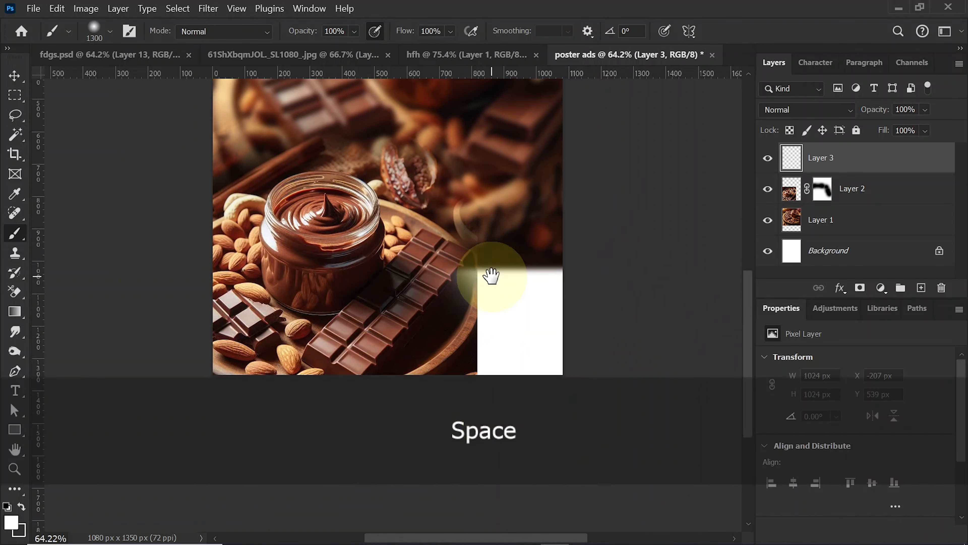
{"action": "mouse_move", "coordinate": [510, 389]}
{"action": "left_mouse_down"}
{"action": "mouse_move", "coordinate": [610, 301]}
{"action": "mouse_move", "coordinate": [473, 438]}
{"action": "mouse_move", "coordinate": [309, 471]}
{"action": "mouse_move", "coordinate": [450, 463]}
{"action": "mouse_move", "coordinate": [650, 368]}
{"action": "mouse_move", "coordinate": [665, 307]}
{"action": "mouse_move", "coordinate": [662, 244]}
{"action": "left_mouse_up"}
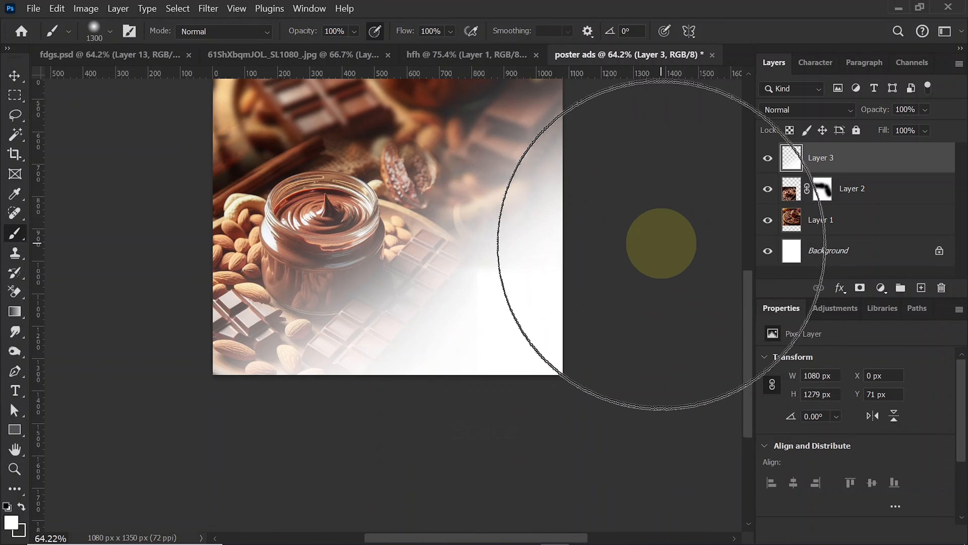
{"action": "left_click", "coordinate": [14, 75]}
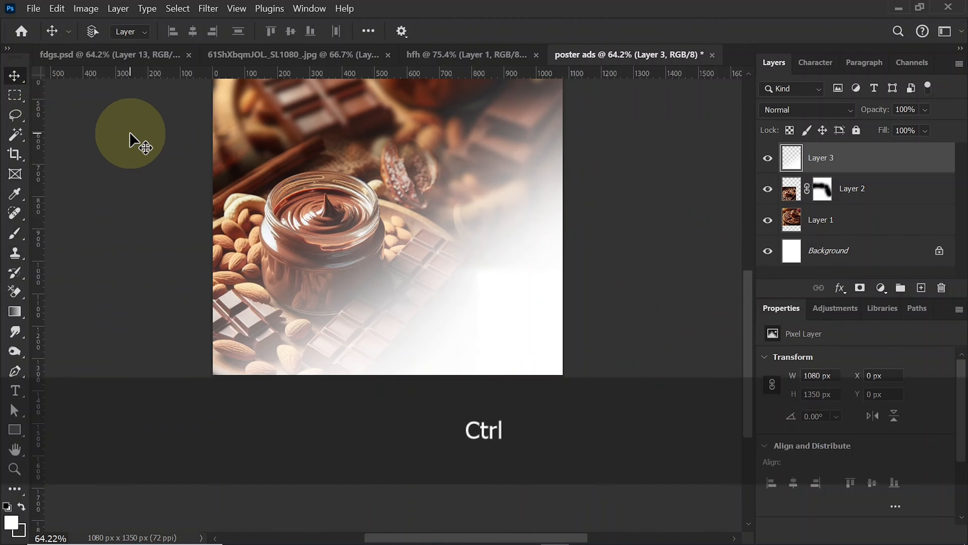
{"action": "key", "text": "ctrl+0"}
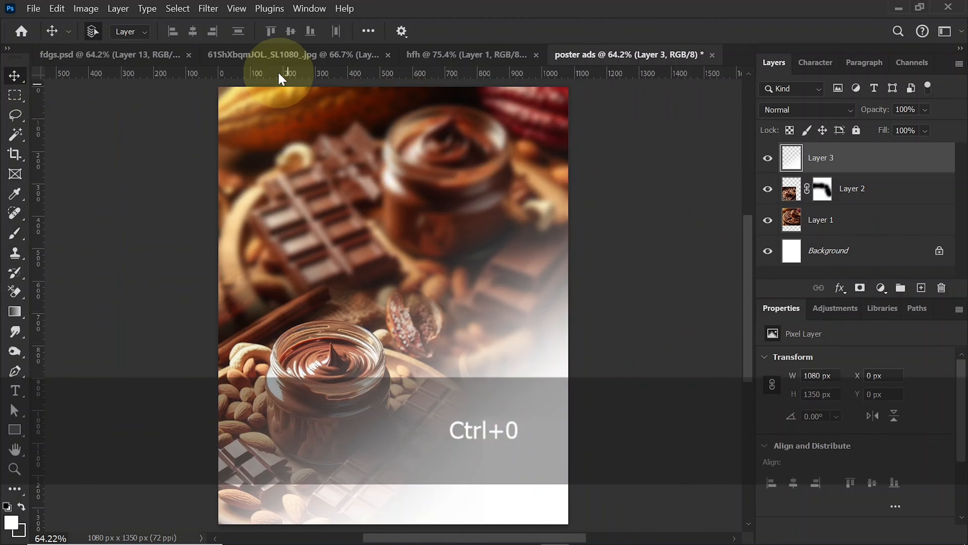
- Select the syrup bottle in the 61ShXbqmJOL_SL1080_.jpg document and hide its white background with a layer mask
{"action": "left_click", "coordinate": [270, 61]}
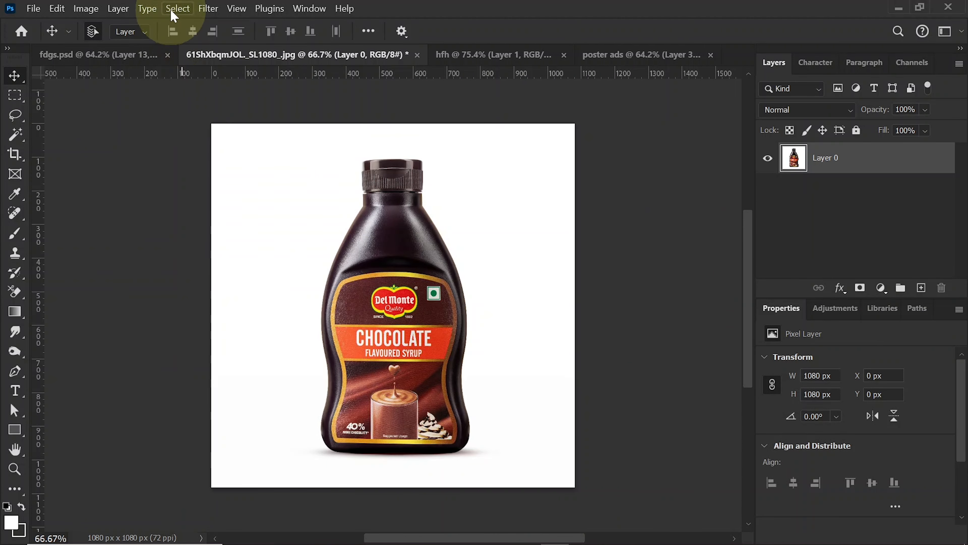
{"action": "left_click", "coordinate": [177, 8]}
{"action": "left_click", "coordinate": [201, 175]}
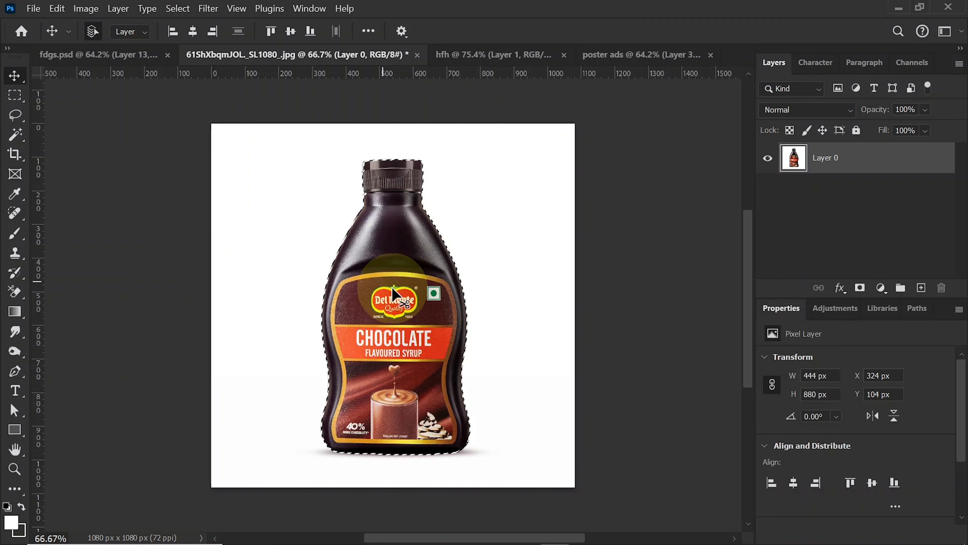
{"action": "left_click", "coordinate": [860, 287]}
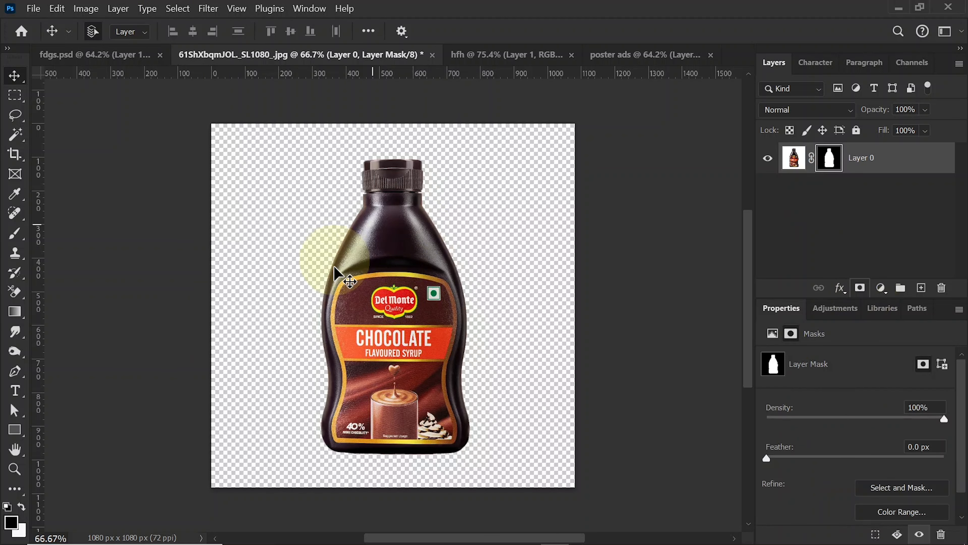
- Bring the masked syrup bottle into the poster ads document, scale it down slightly, and place it right of center near the poster's lower edge
{"action": "left_click_drag", "start_coordinate": [405, 273], "coordinate": [382, 296]}
{"action": "left_click_drag", "start_coordinate": [422, 337], "coordinate": [421, 335]}
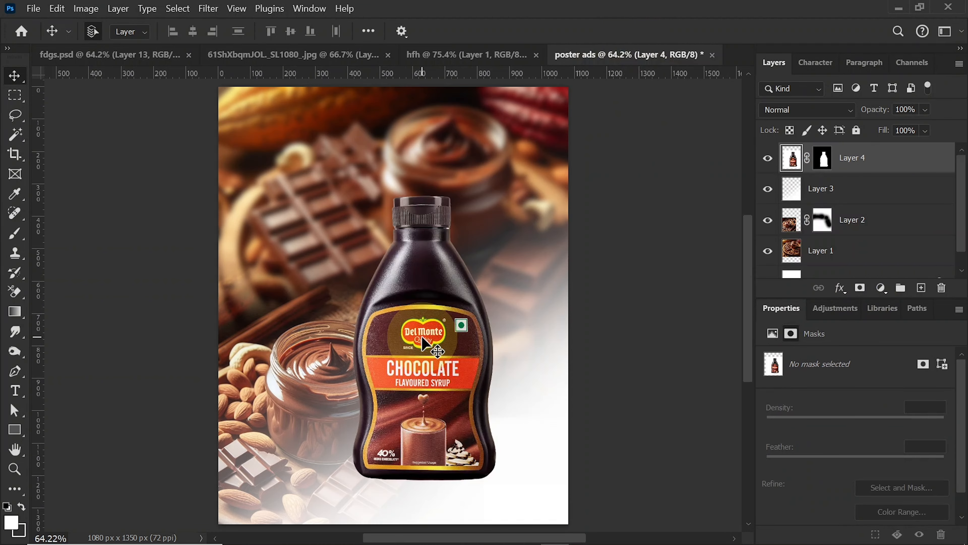
{"action": "key", "text": "ctrl+t"}
{"action": "left_click_drag", "start_coordinate": [463, 308], "coordinate": [493, 322]}
{"action": "left_click_drag", "start_coordinate": [449, 172], "coordinate": [448, 185]}
{"action": "key", "text": "Return"}
- Add an empty layer directly beneath the bottle layer and ready the Brush tool with foreground color 180c10
{"action": "left_click", "coordinate": [866, 183]}
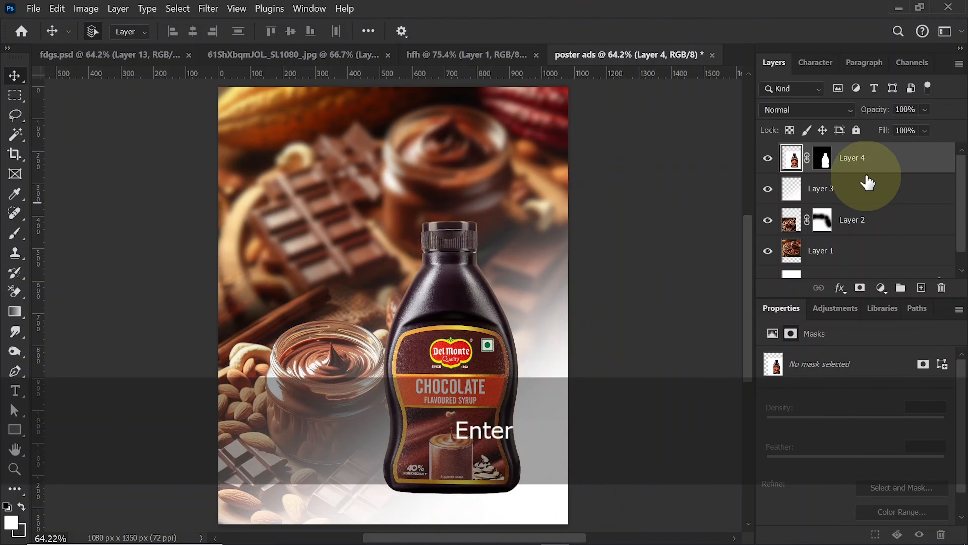
{"action": "left_click", "coordinate": [922, 290]}
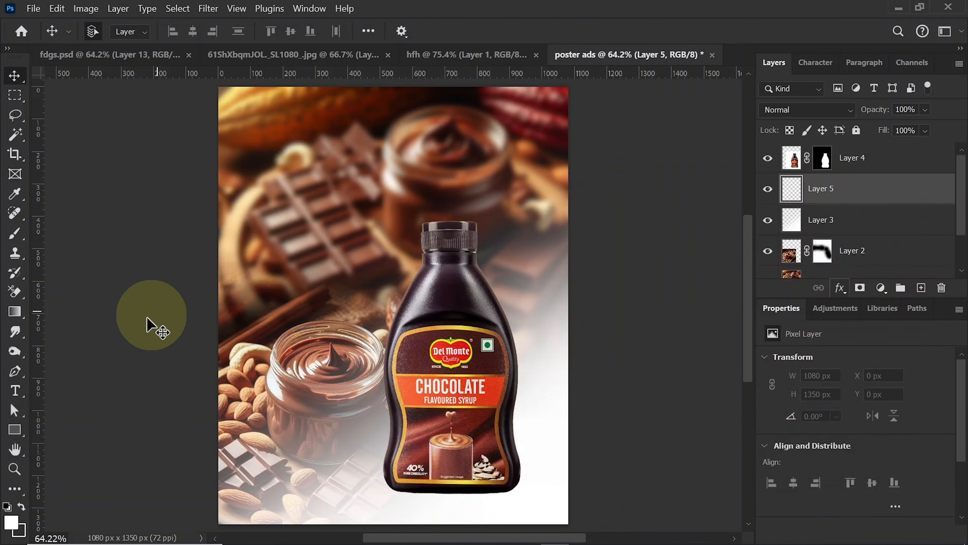
{"action": "left_click", "coordinate": [15, 235]}
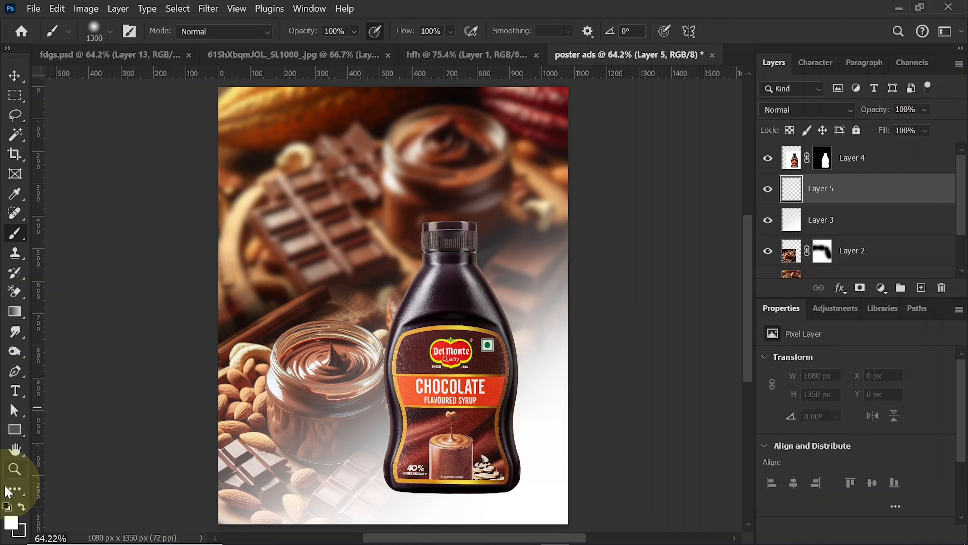
{"action": "left_click", "coordinate": [11, 523]}
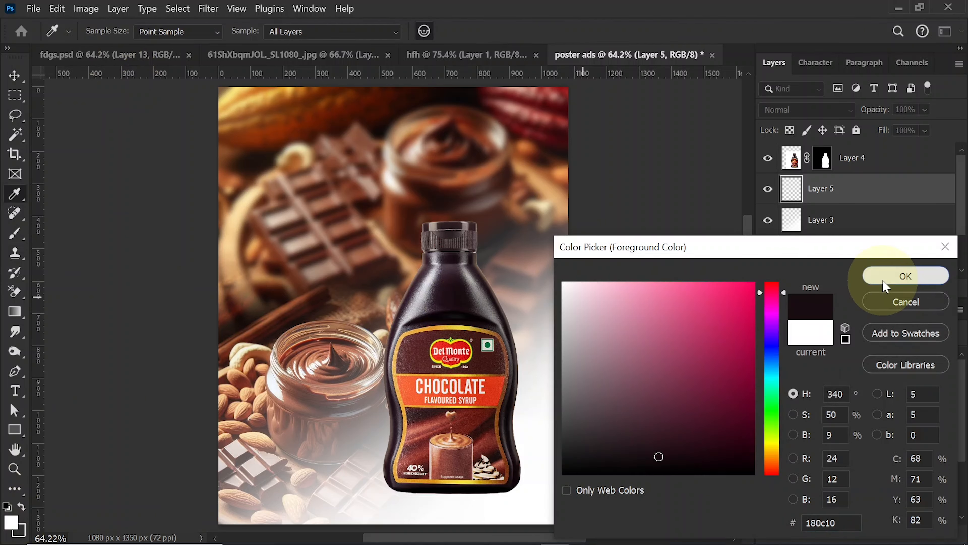
{"action": "left_click", "coordinate": [885, 286]}
- Paint a single soft dark dab above the chocolate jar on Layer 5 with a 400 px brush
{"action": "key", "text": "bracketleft"}
{"action": "key", "text": "bracketleft"}
{"action": "key", "text": "bracketleft"}
{"action": "key", "text": "bracketleft"}
{"action": "key", "text": "bracketleft"}
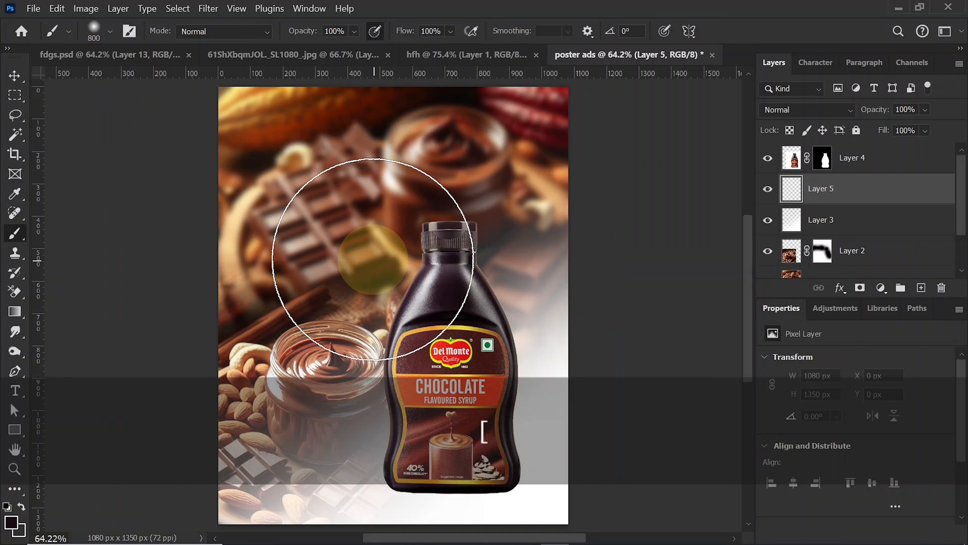
{"action": "key", "text": "bracketleft"}
{"action": "key", "text": "bracketleft"}
{"action": "left_click", "coordinate": [362, 231]}
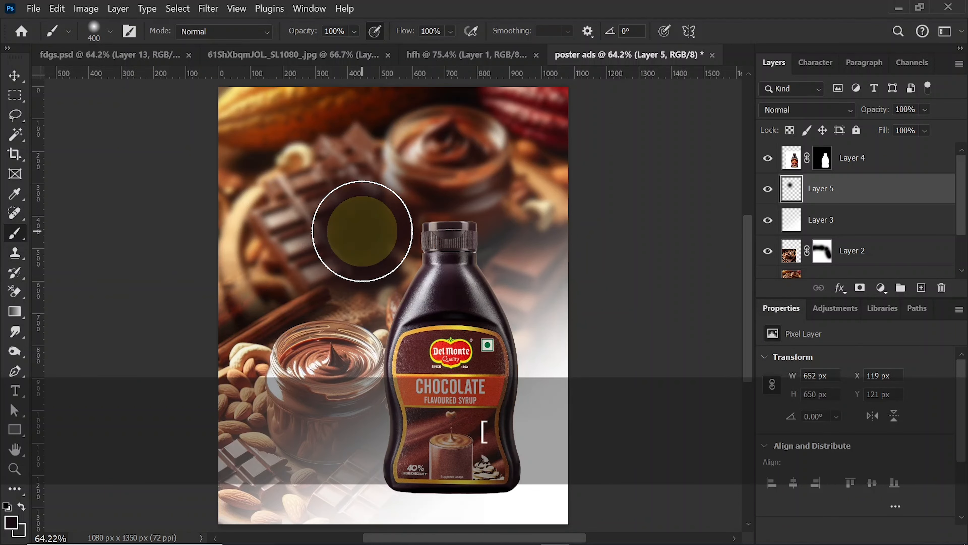
- Transform the dark dab into a flat shadow about 1063 x 96 px, centered beneath the bottle's base
{"action": "key", "text": "ctrl+t"}
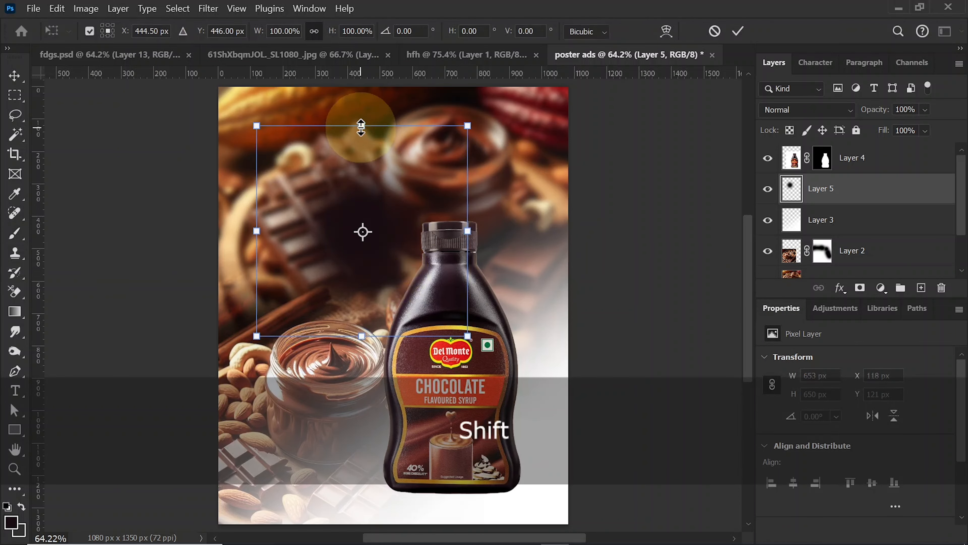
{"action": "mouse_move", "coordinate": [361, 126]}
{"action": "left_mouse_down"}
{"action": "mouse_move", "coordinate": [367, 310]}
{"action": "mouse_move", "coordinate": [408, 481]}
{"action": "mouse_move", "coordinate": [419, 489]}
{"action": "left_mouse_up"}
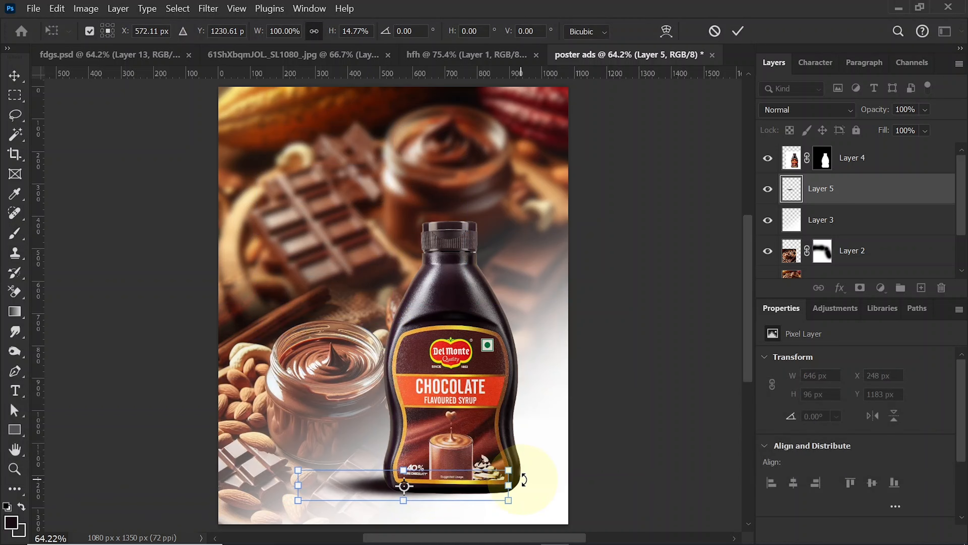
{"action": "left_click_drag", "start_coordinate": [508, 485], "coordinate": [624, 474]}
{"action": "left_click_drag", "start_coordinate": [301, 479], "coordinate": [269, 487]}
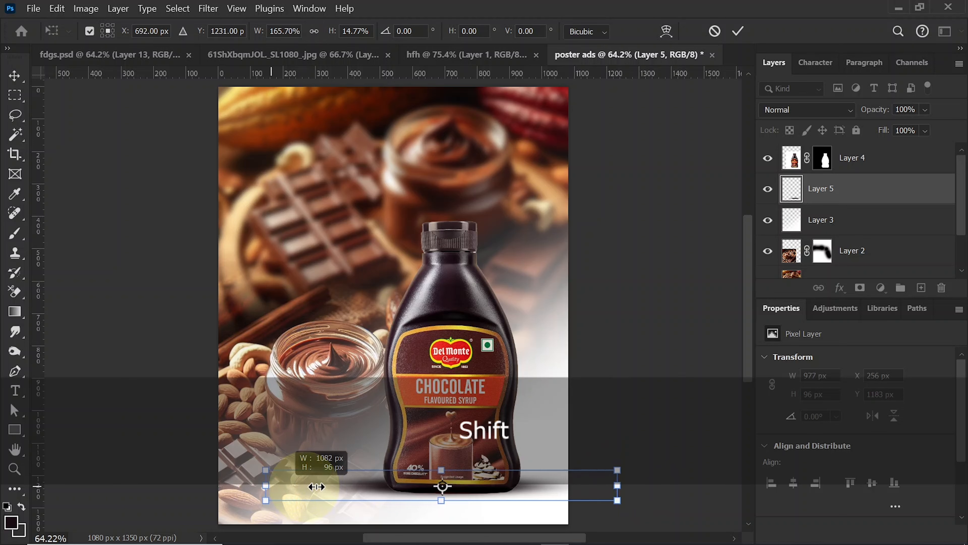
{"action": "mouse_move", "coordinate": [501, 483]}
{"action": "left_mouse_down"}
{"action": "mouse_move", "coordinate": [510, 482]}
{"action": "mouse_move", "coordinate": [505, 494]}
{"action": "left_mouse_up"}
{"action": "key", "text": "Return"}
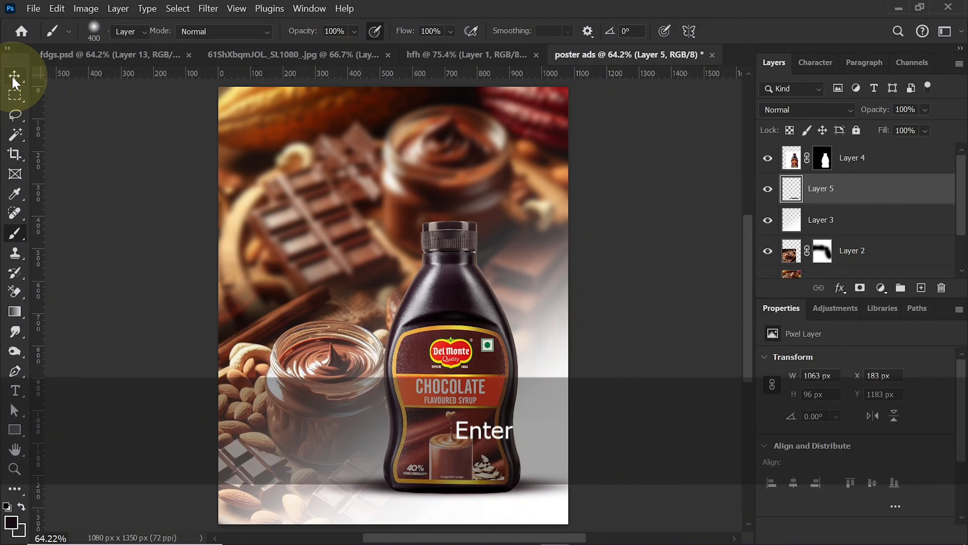
- Duplicate the bottle's Layer 4 and convert the original Layer 4 underneath to a smart object
{"action": "left_click", "coordinate": [14, 82]}
{"action": "left_click", "coordinate": [480, 338]}
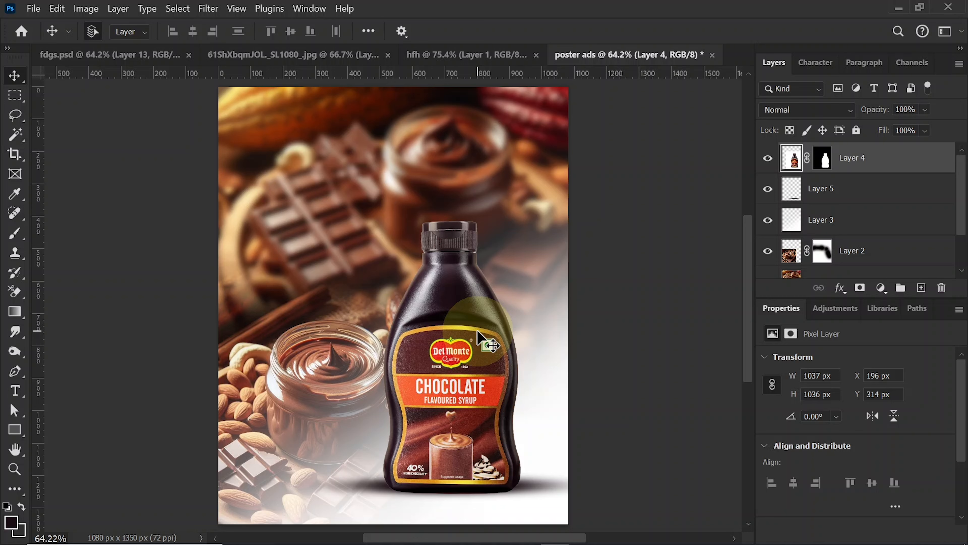
{"action": "key", "text": "ctrl"}
{"action": "key", "text": "ctrl+j"}
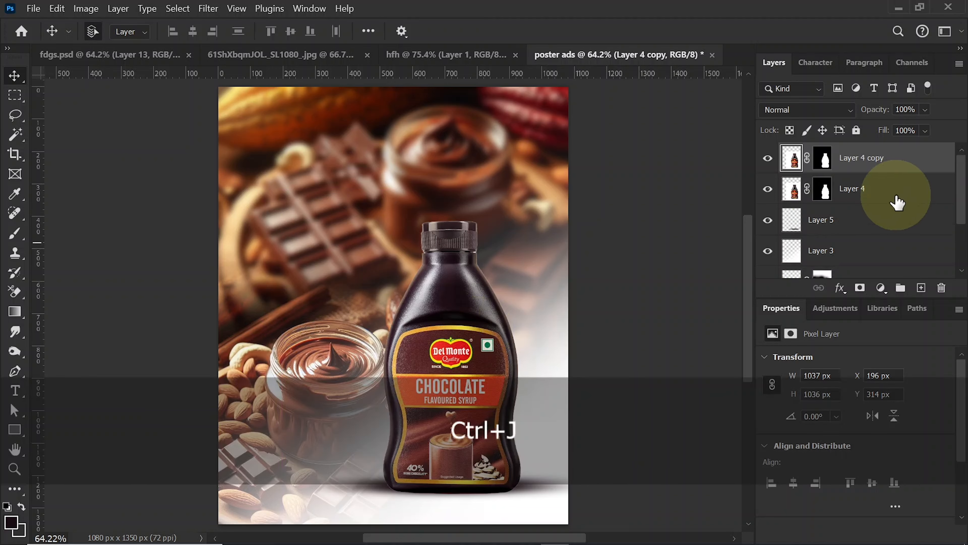
{"action": "left_click", "coordinate": [888, 197]}
{"action": "right_click", "coordinate": [885, 201]}
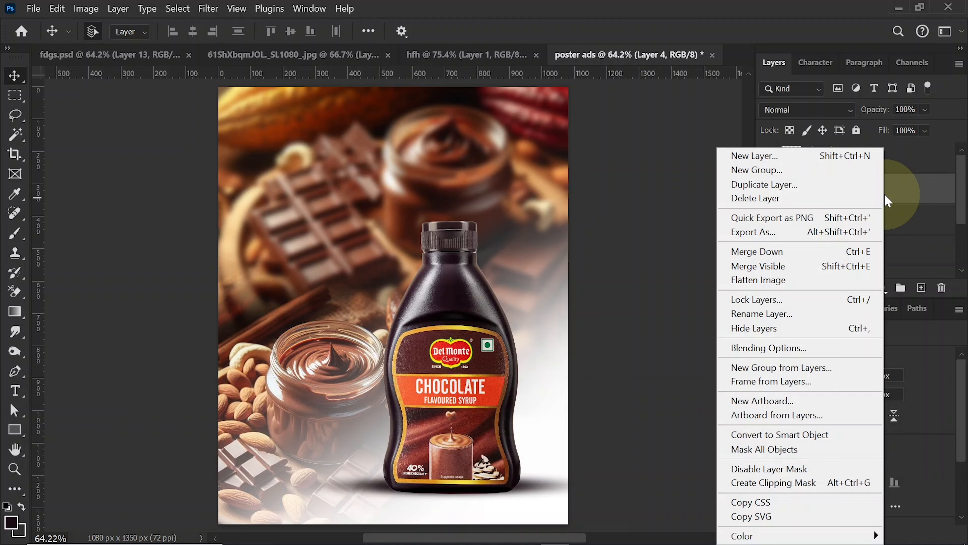
{"action": "left_click", "coordinate": [815, 434]}
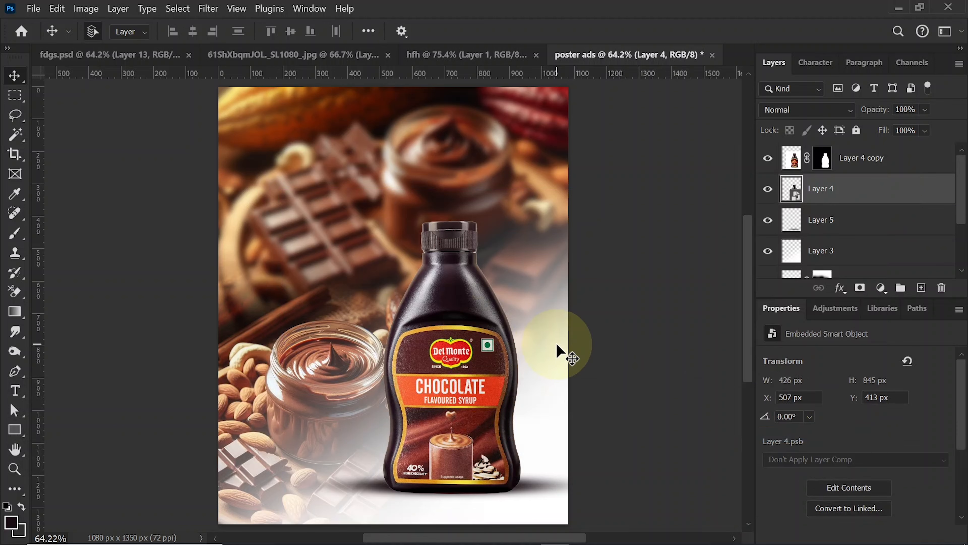
- Flip Layer 4 vertically about its bottom edge and nudge the reflection up 20 px to meet the bottle's base
{"action": "key", "text": "ctrl+t"}
{"action": "left_click_drag", "start_coordinate": [452, 357], "coordinate": [452, 493]}
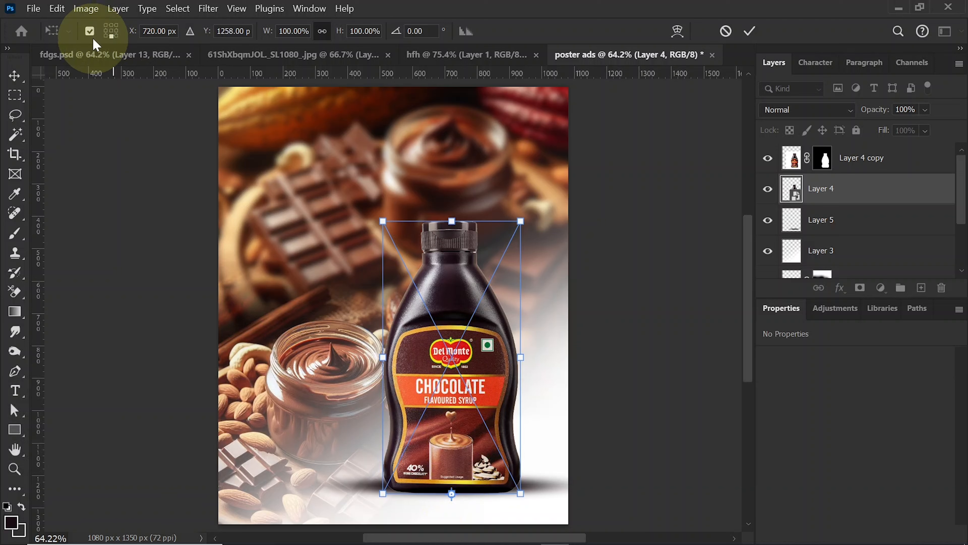
{"action": "right_click", "coordinate": [482, 446]}
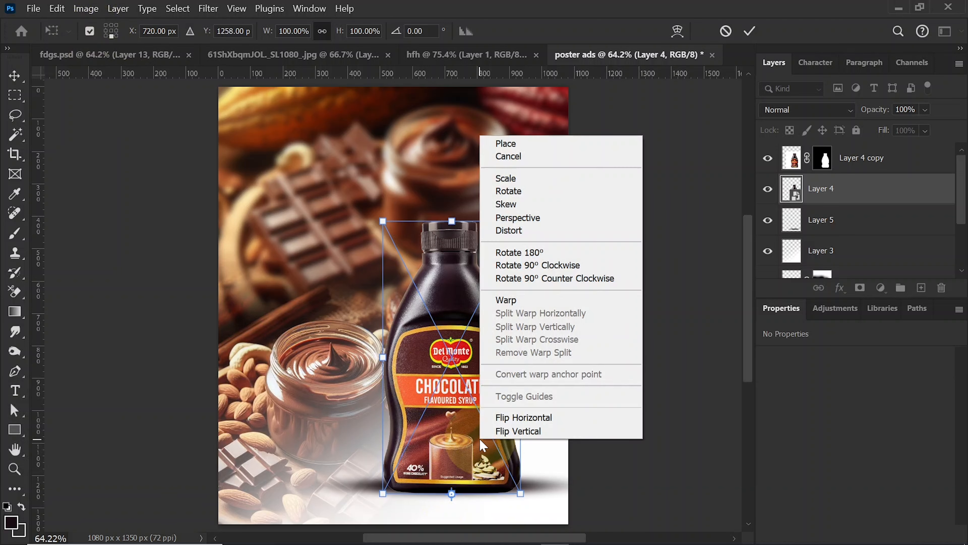
{"action": "left_click", "coordinate": [517, 432]}
{"action": "key", "text": "Return"}
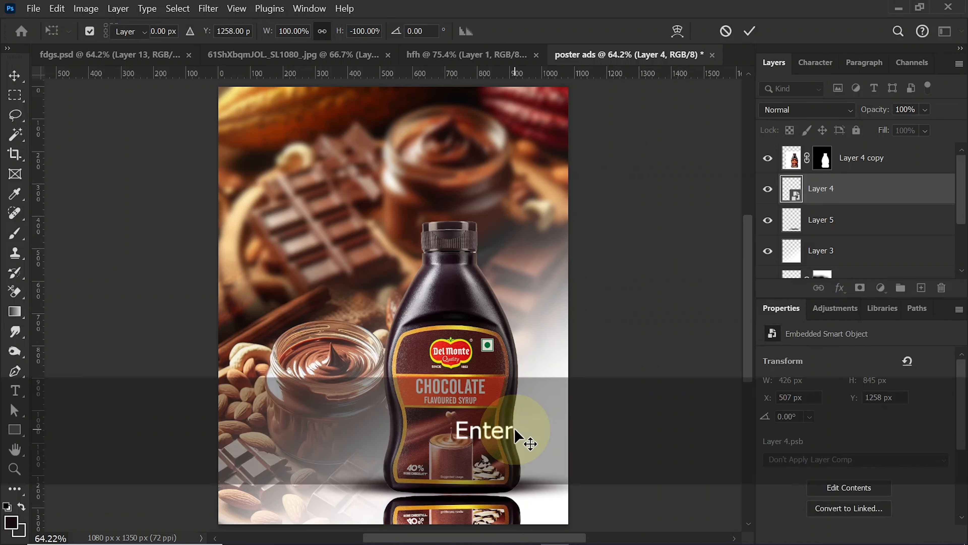
{"action": "key", "text": "shift+Up"}
{"action": "key", "text": "shift+Up"}
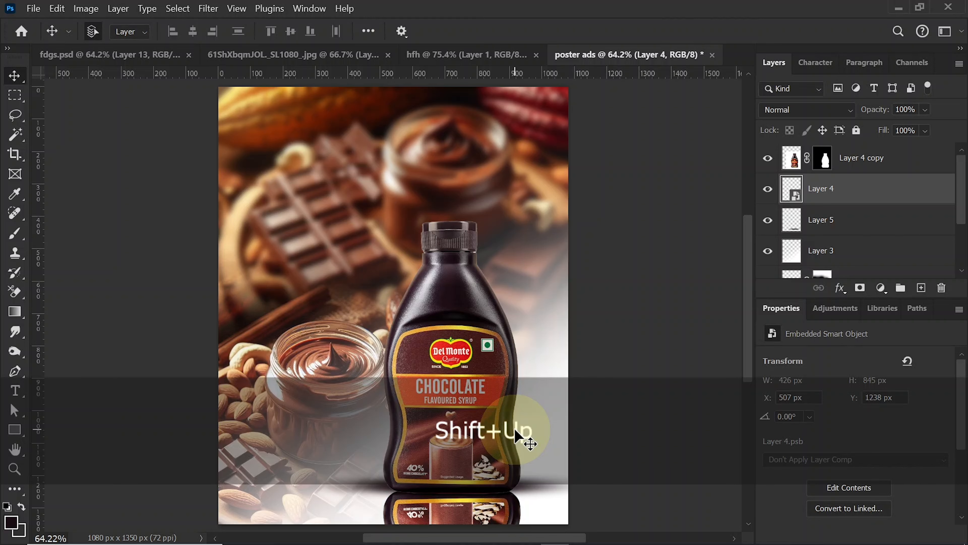
- Add a layer mask to the reflection on Layer 4 and fade its lower part with a soft 400 px black brush
{"action": "left_click", "coordinate": [860, 287]}
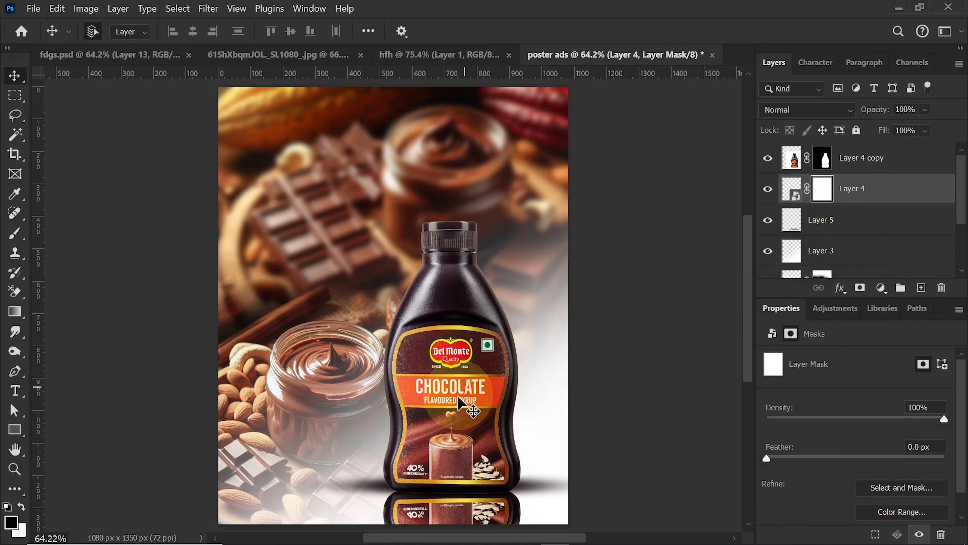
{"action": "key", "text": "space"}
{"action": "left_click_drag", "start_coordinate": [449, 428], "coordinate": [449, 244]}
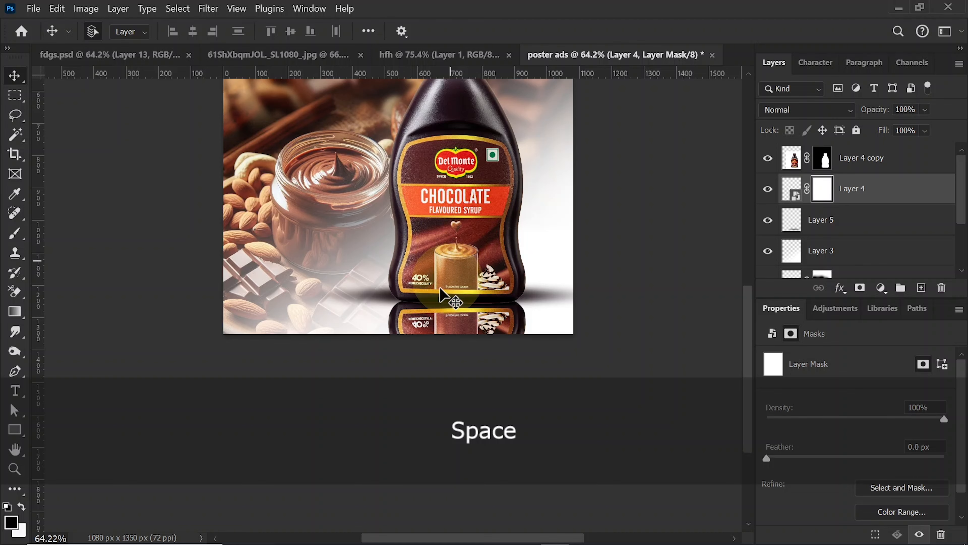
{"action": "left_click", "coordinate": [14, 237]}
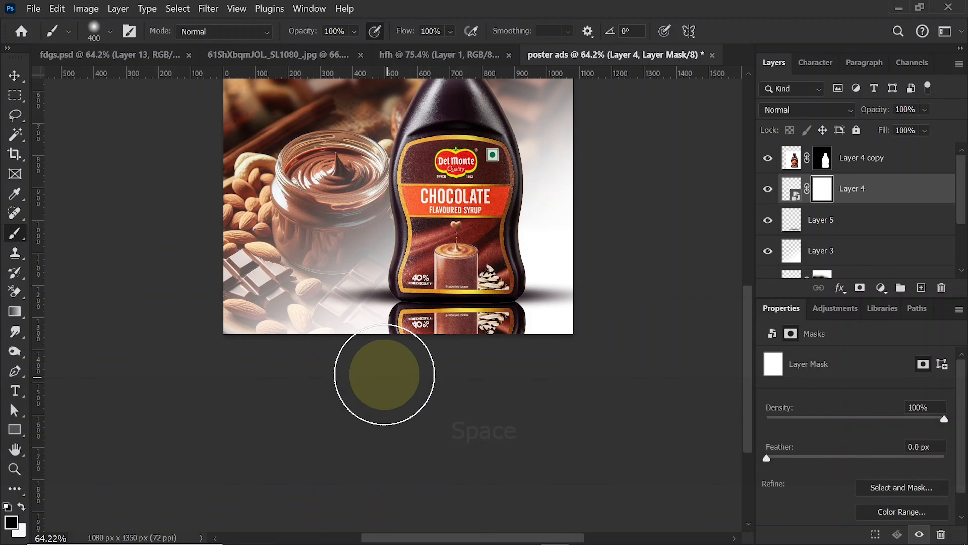
{"action": "mouse_move", "coordinate": [449, 374]}
{"action": "left_mouse_down"}
{"action": "mouse_move", "coordinate": [458, 361]}
{"action": "mouse_move", "coordinate": [393, 357]}
{"action": "mouse_move", "coordinate": [419, 369]}
{"action": "mouse_move", "coordinate": [559, 366]}
{"action": "left_mouse_up"}
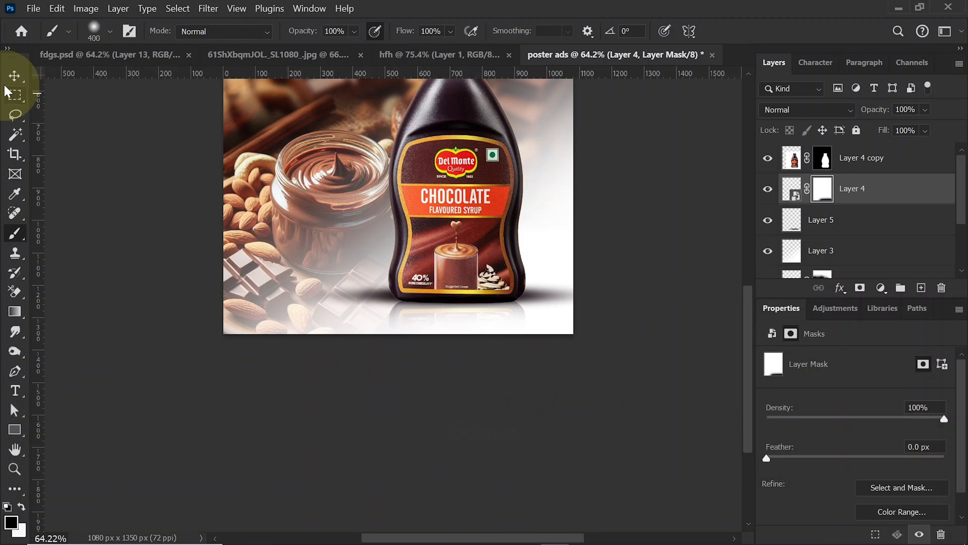
{"action": "left_click", "coordinate": [14, 76]}
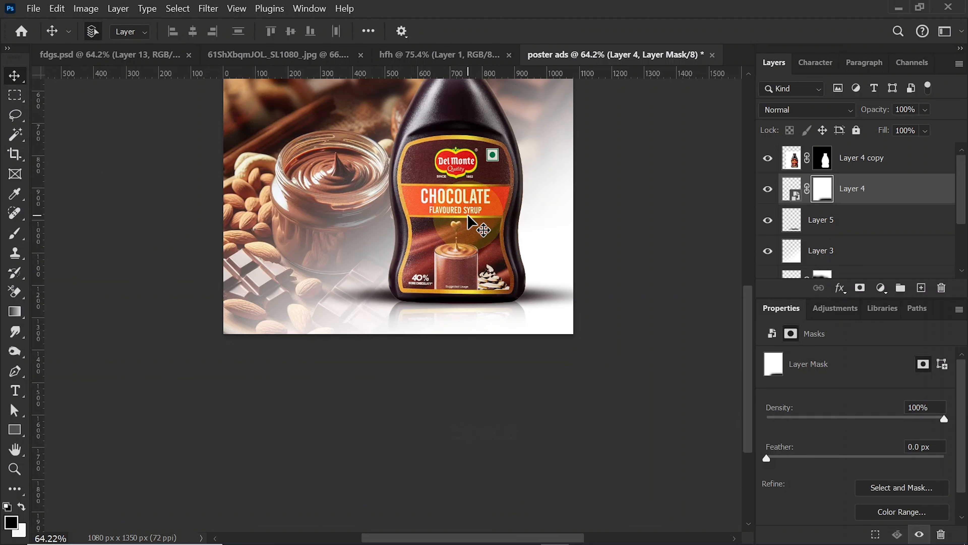
{"action": "key", "text": "ctrl+0"}
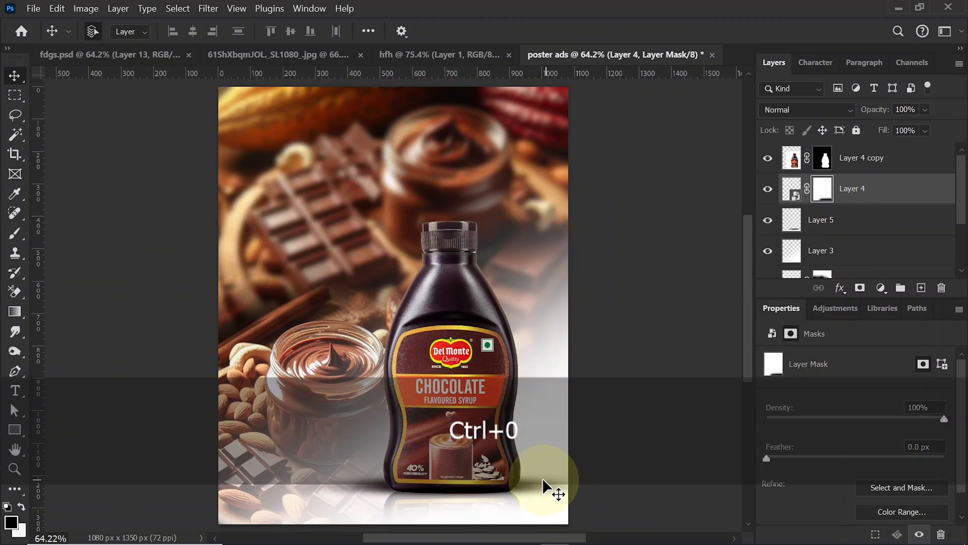
- Warp the bottle shadow on Layer 5 so its lower middle bulges downward, and move it up to Y 1155 px
{"action": "left_click", "coordinate": [543, 497], "text": "ctrl"}
{"action": "key", "text": "ctrl"}
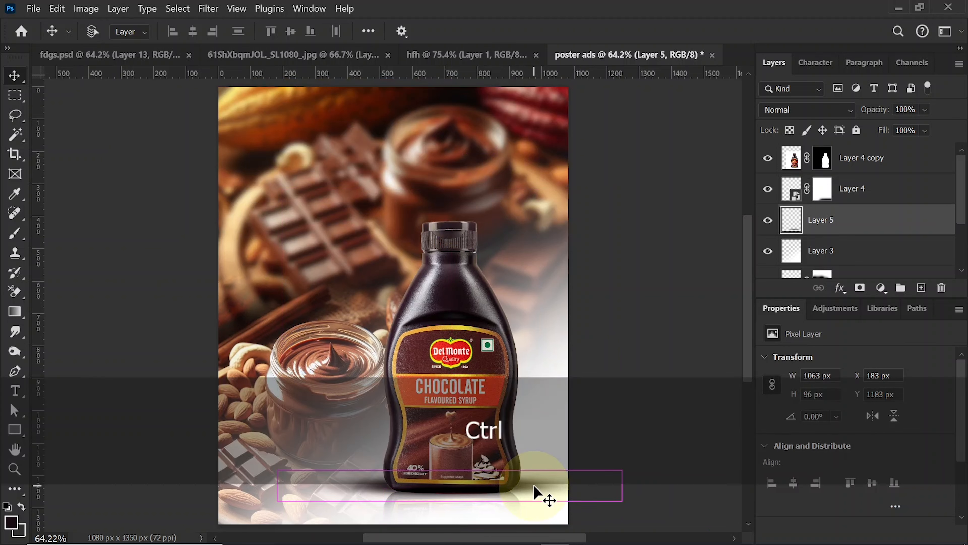
{"action": "left_click", "coordinate": [667, 32]}
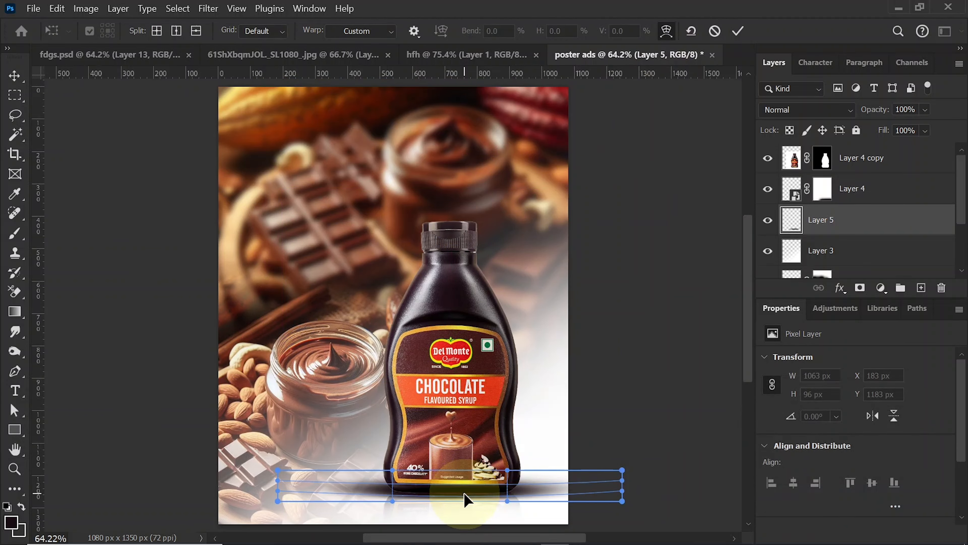
{"action": "left_click_drag", "start_coordinate": [464, 496], "coordinate": [467, 505]}
{"action": "left_click", "coordinate": [10, 81]}
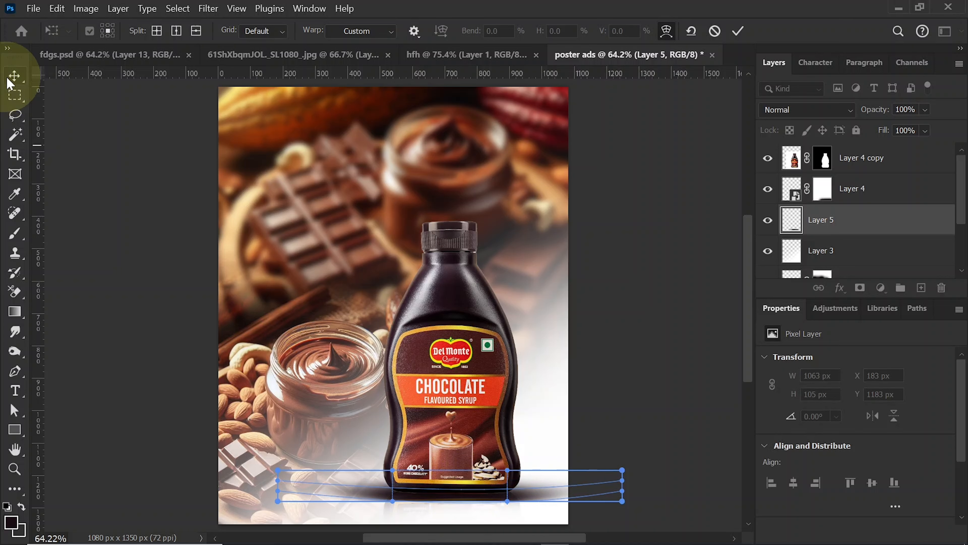
{"action": "left_click", "coordinate": [355, 174]}
{"action": "left_click", "coordinate": [529, 196]}
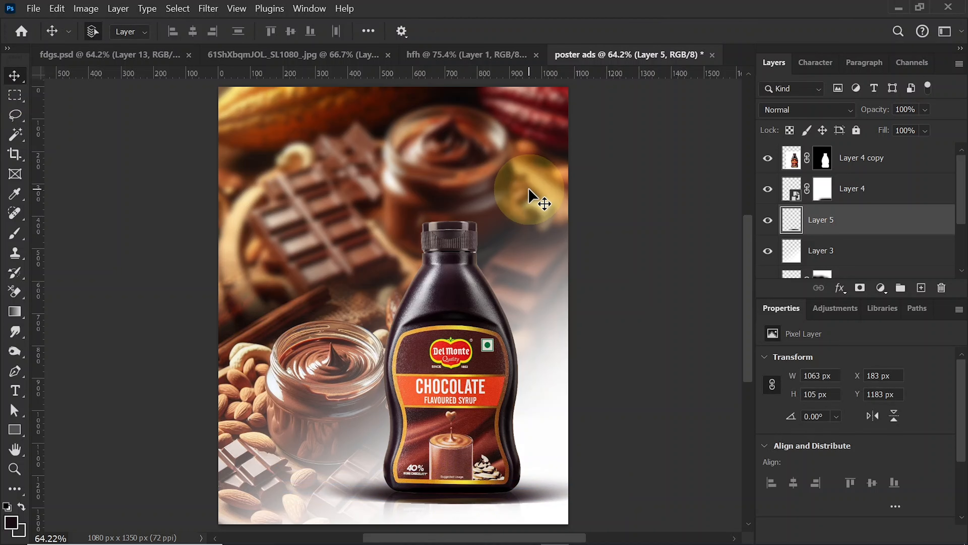
{"action": "key", "text": "shift"}
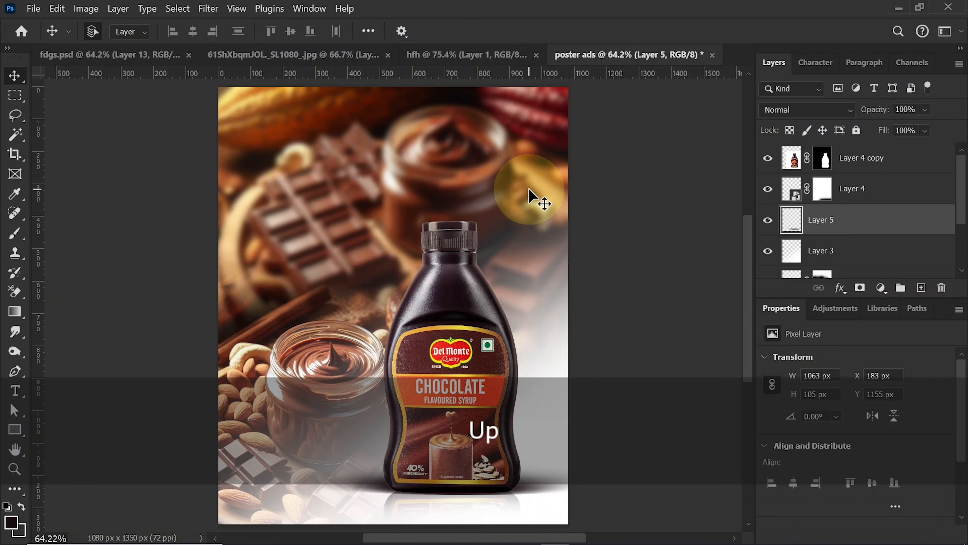
- Add an empty layer above Layer 4 copy and load the bottle's layer mask as a selection
{"action": "key", "text": "alt+]"}
{"action": "key", "text": "alt+]"}
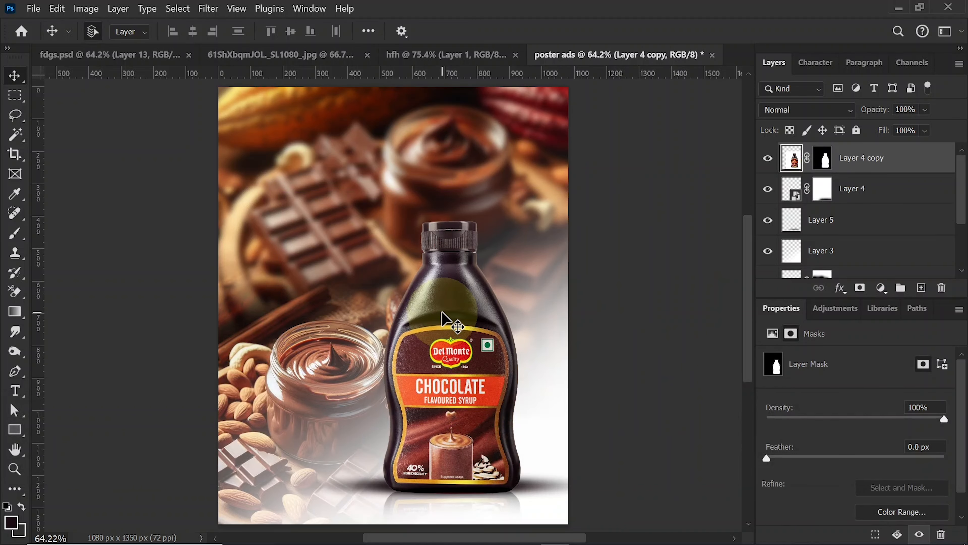
{"action": "left_click", "coordinate": [920, 288]}
{"action": "left_click", "coordinate": [822, 188]}
{"action": "key", "text": "ctrl"}
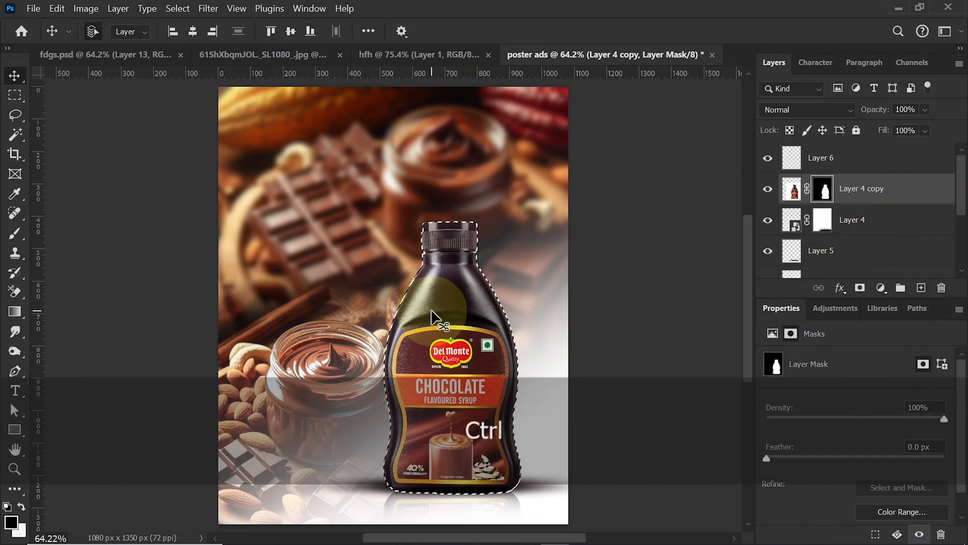
- Fill the bottle selection on Layer 6 with a dark-to-transparent linear gradient, angled about 47° at about 53% scale across the lower bottle
{"action": "left_click", "coordinate": [849, 168]}
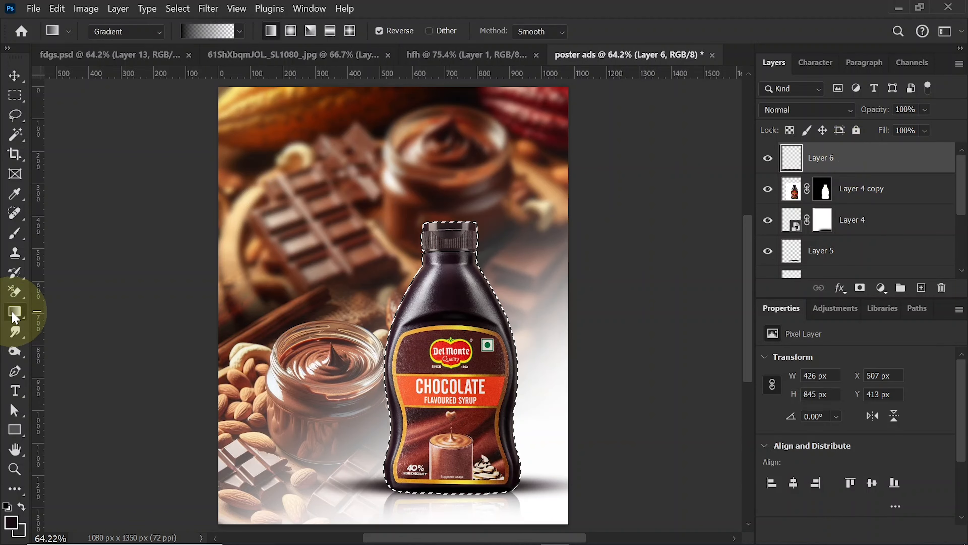
{"action": "left_click", "coordinate": [239, 32]}
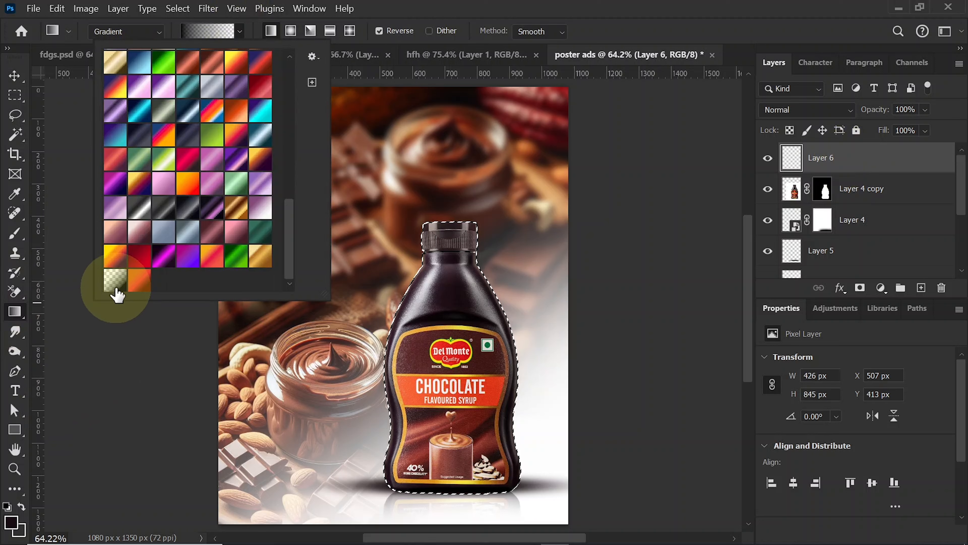
{"action": "left_click", "coordinate": [116, 295]}
{"action": "left_click", "coordinate": [241, 35]}
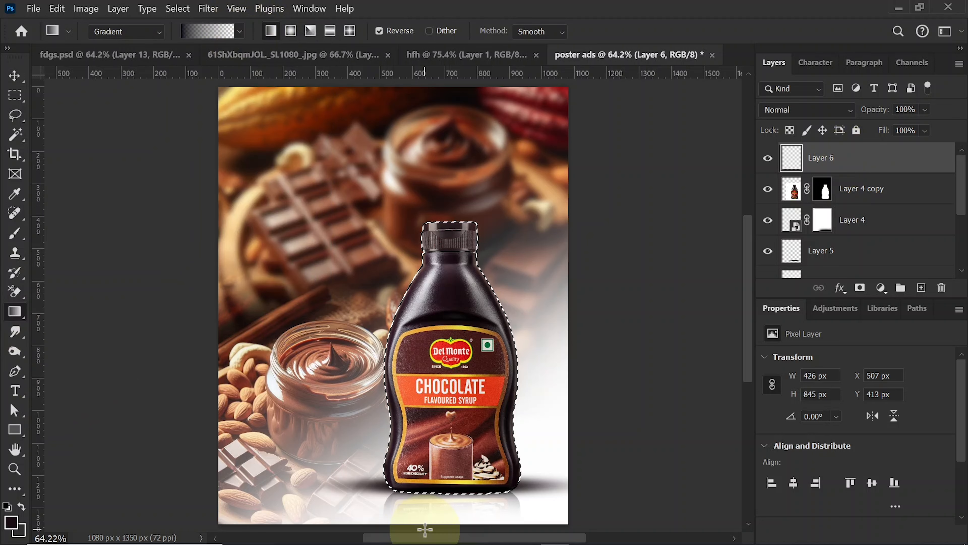
{"action": "left_click_drag", "start_coordinate": [362, 486], "coordinate": [506, 350]}
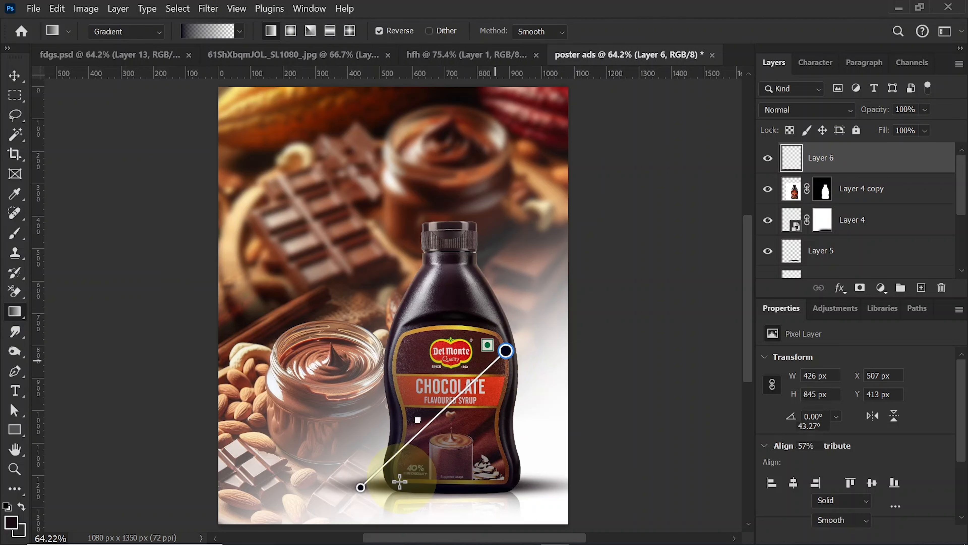
{"action": "left_click_drag", "start_coordinate": [361, 487], "coordinate": [381, 485]}
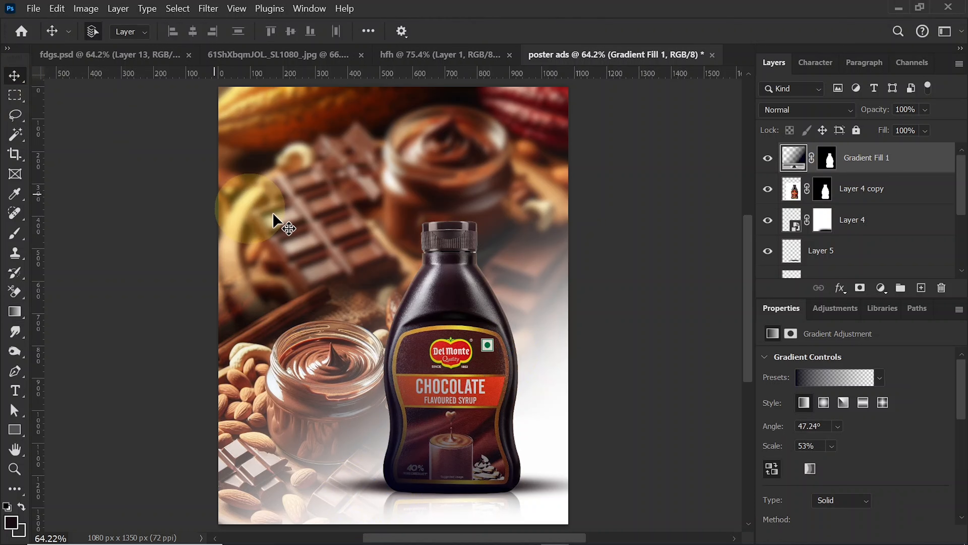
- On Layer 4 copy, size the Dodge brush to 400 px and burn the bottle's left side at 700 px, Shadows range, 26% exposure
{"action": "left_click", "coordinate": [791, 191]}
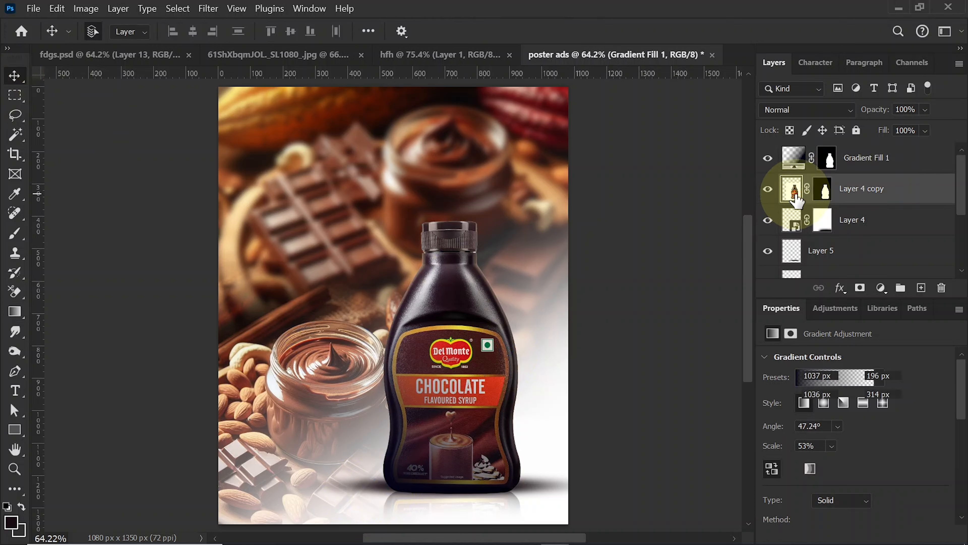
{"action": "right_click", "coordinate": [15, 353]}
{"action": "left_click", "coordinate": [58, 353]}
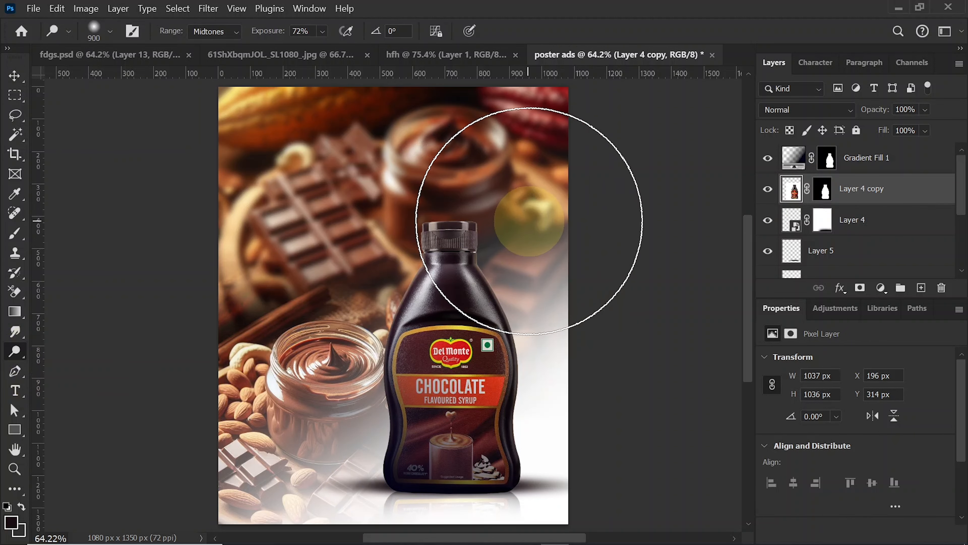
{"action": "key", "text": "bracketleft"}
{"action": "key", "text": "bracketleft"}
{"action": "key", "text": "bracketleft"}
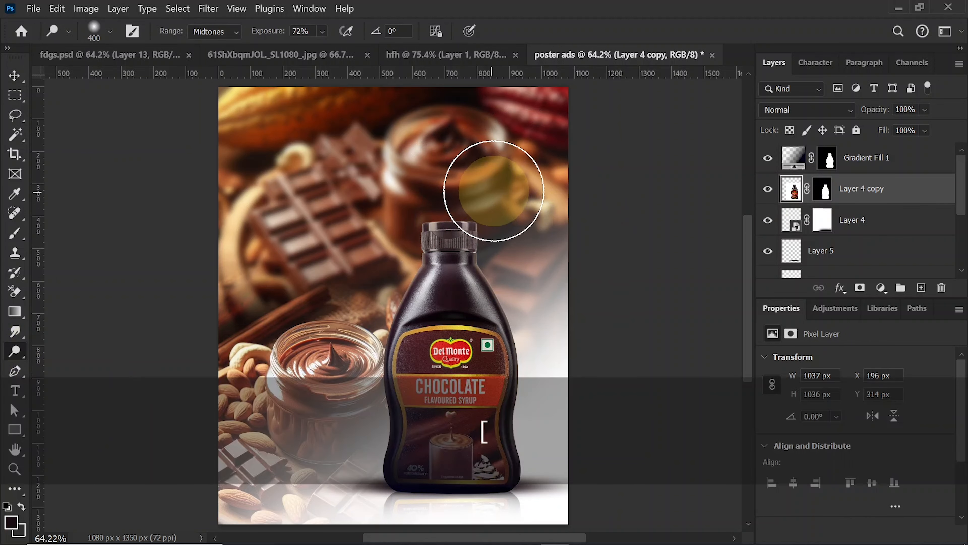
{"action": "right_click", "coordinate": [15, 351]}
{"action": "left_click", "coordinate": [61, 364]}
{"action": "mouse_move", "coordinate": [424, 213]}
{"action": "left_mouse_down"}
{"action": "mouse_move", "coordinate": [360, 290]}
{"action": "mouse_move", "coordinate": [370, 245]}
{"action": "mouse_move", "coordinate": [342, 324]}
{"action": "mouse_move", "coordinate": [335, 402]}
{"action": "mouse_move", "coordinate": [329, 384]}
{"action": "mouse_move", "coordinate": [364, 373]}
{"action": "mouse_move", "coordinate": [365, 336]}
{"action": "mouse_move", "coordinate": [381, 435]}
{"action": "left_mouse_up"}
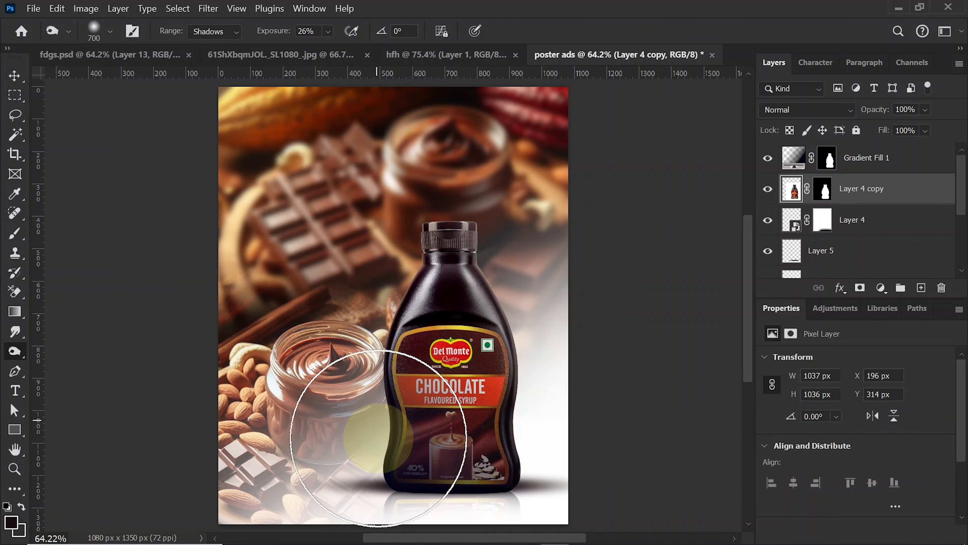
{"action": "left_click", "coordinate": [14, 78]}
- Add a layer above Gradient Fill 1 and draw a rectangle about 614 x 235 px over the jar and bottle
{"action": "left_click", "coordinate": [910, 159]}
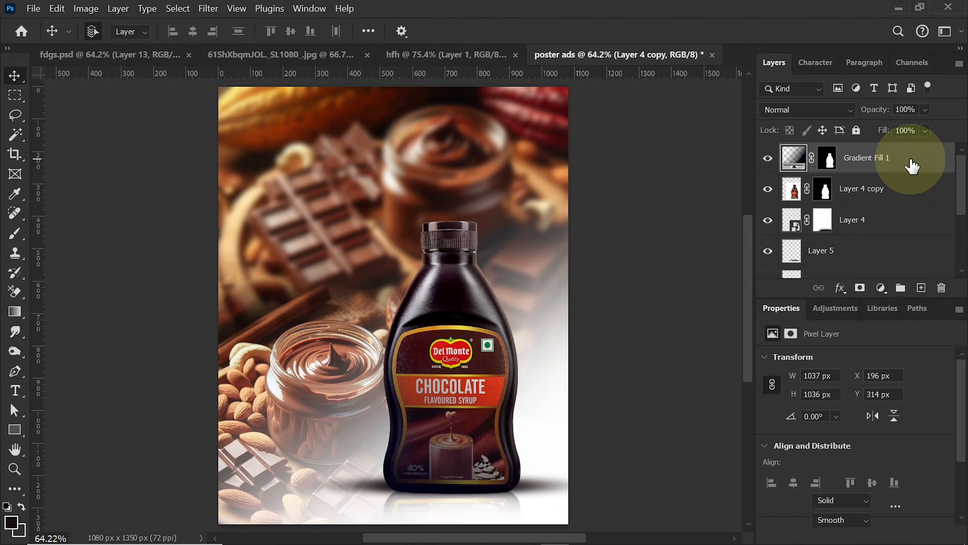
{"action": "left_click", "coordinate": [921, 288]}
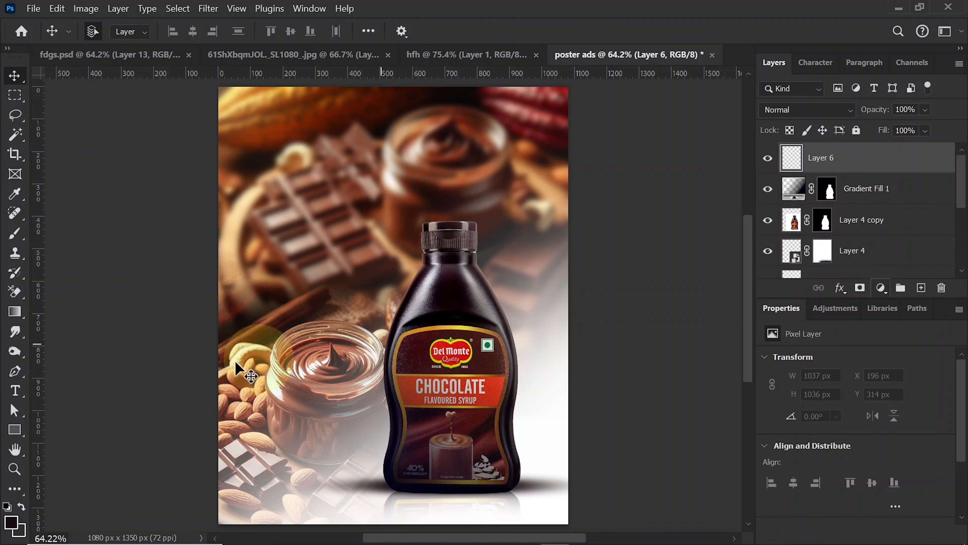
{"action": "left_click", "coordinate": [16, 431]}
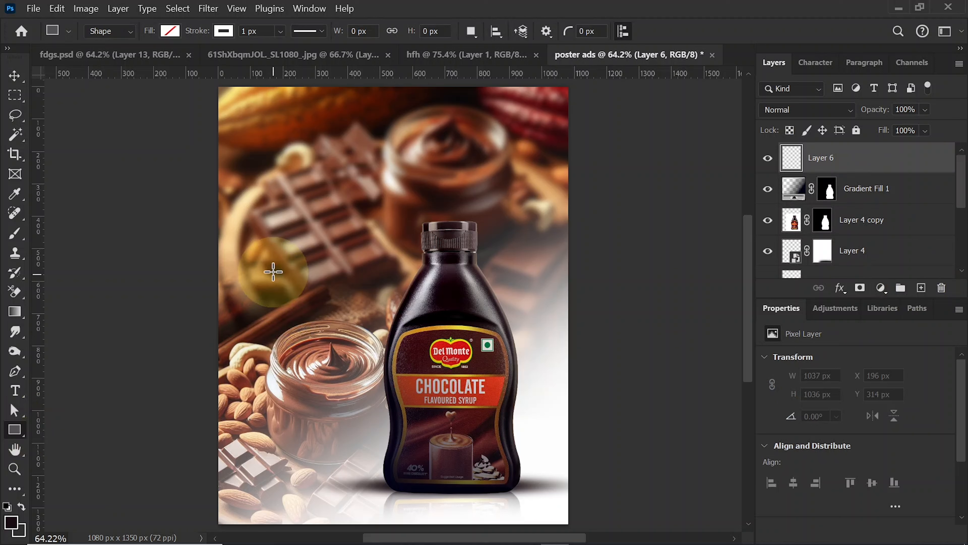
{"action": "mouse_move", "coordinate": [272, 269]}
{"action": "left_mouse_down"}
{"action": "mouse_move", "coordinate": [366, 293]}
{"action": "mouse_move", "coordinate": [471, 344]}
{"action": "left_mouse_up"}
- Give the rectangle a near-black fill, no stroke and corners rounded to about 56 px
{"action": "left_click", "coordinate": [170, 31]}
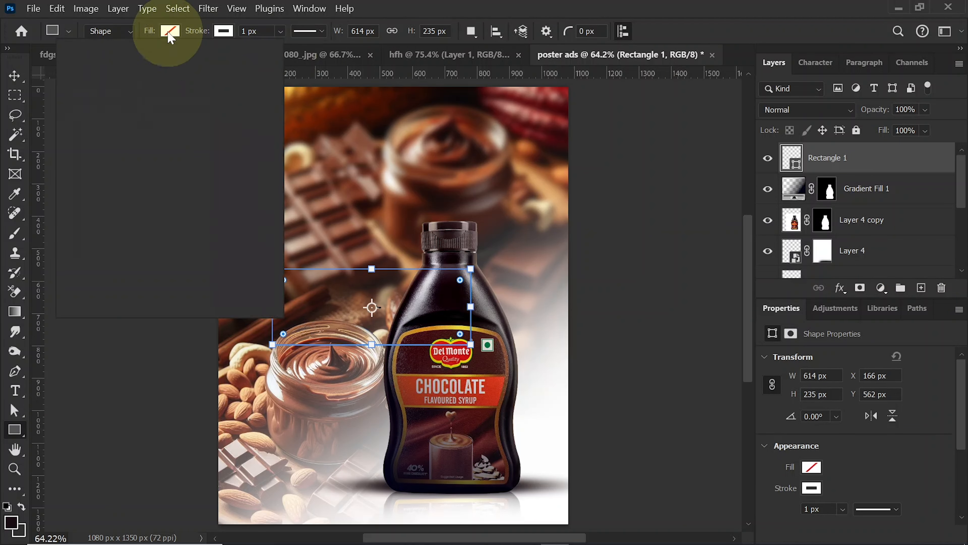
{"action": "left_click", "coordinate": [75, 111]}
{"action": "left_click", "coordinate": [223, 32]}
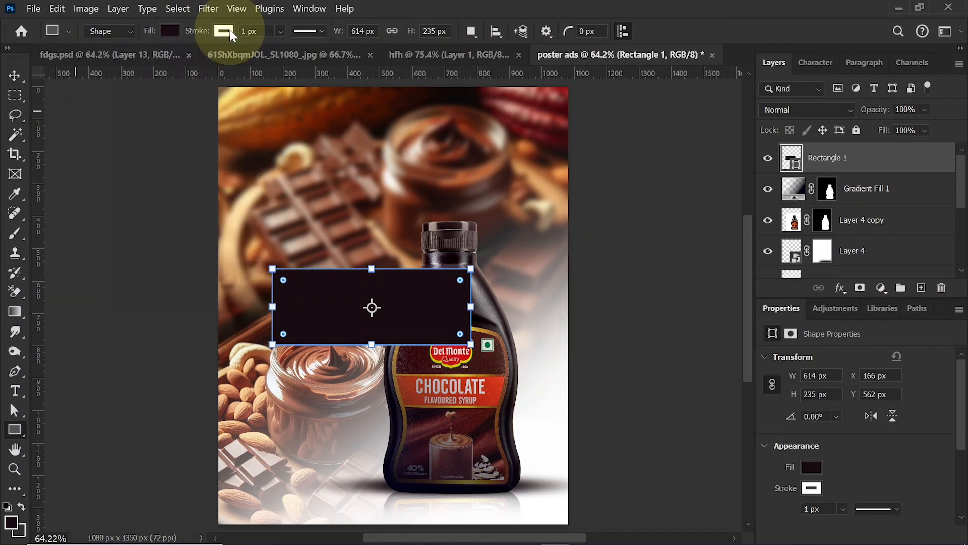
{"action": "left_click", "coordinate": [135, 58]}
{"action": "left_click", "coordinate": [223, 31]}
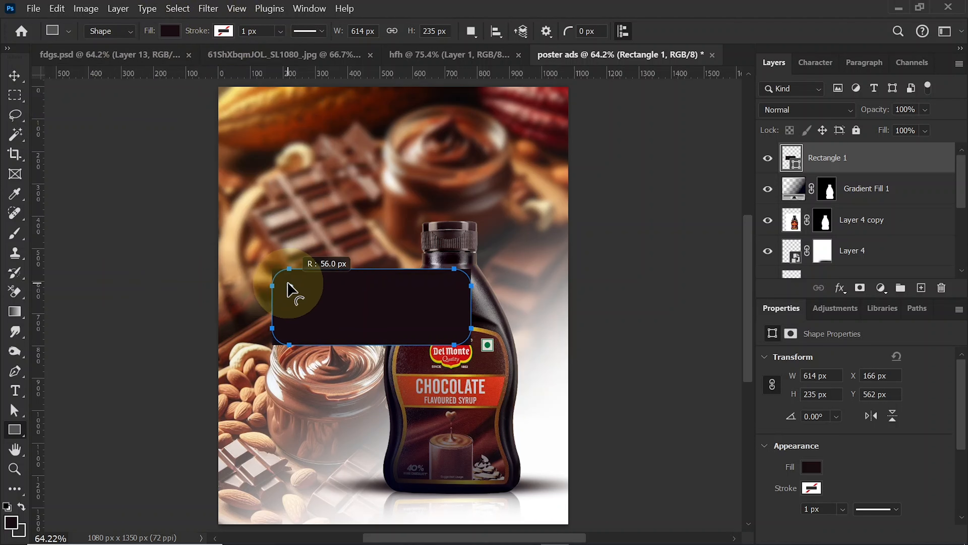
- Set the rectangle's fill opacity to 65% and place its layer directly beneath Layer 4 copy
{"action": "left_click", "coordinate": [13, 77]}
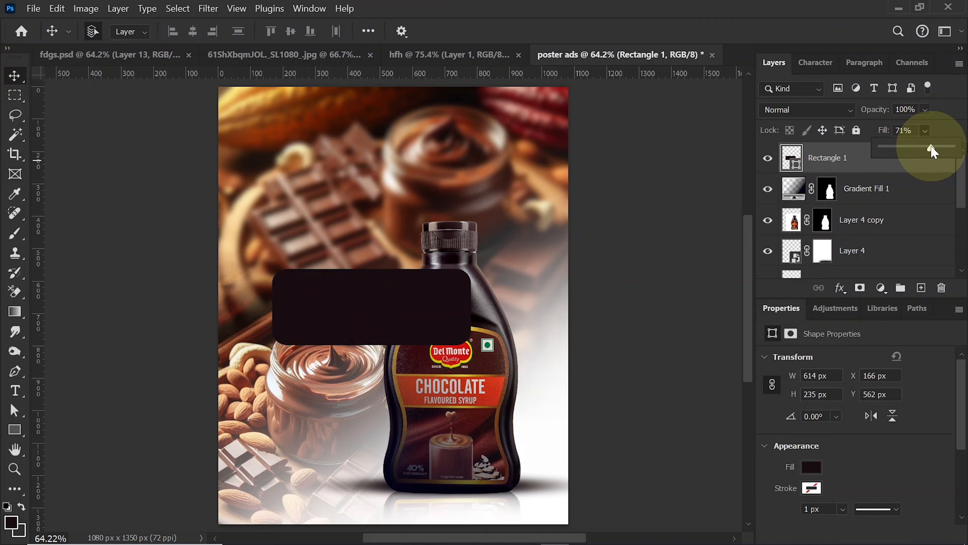
{"action": "left_click_drag", "start_coordinate": [932, 151], "coordinate": [873, 236]}
{"action": "key", "text": "Return"}
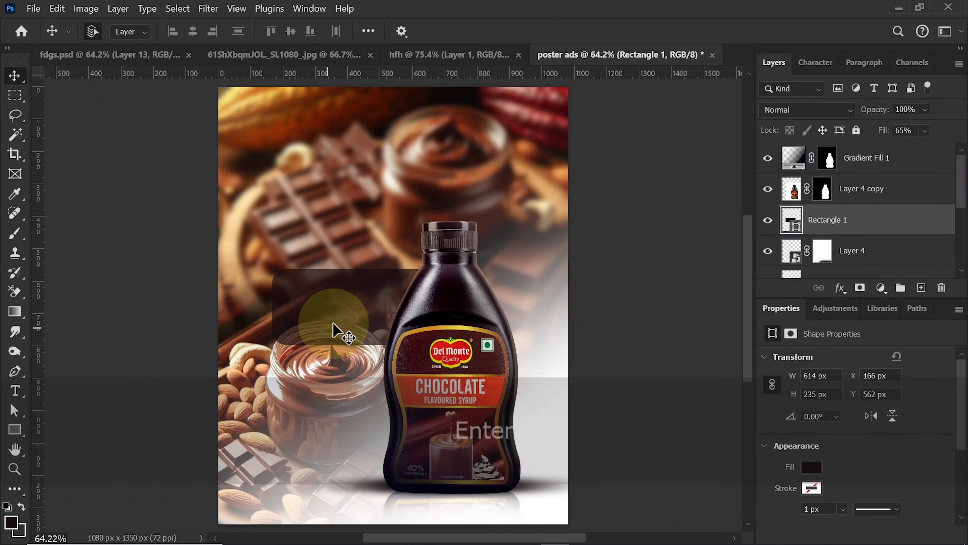
- Move the rectangle to X 106, Y 489 px and duplicate it straight down to Y 755 px
{"action": "left_click_drag", "start_coordinate": [338, 324], "coordinate": [341, 294]}
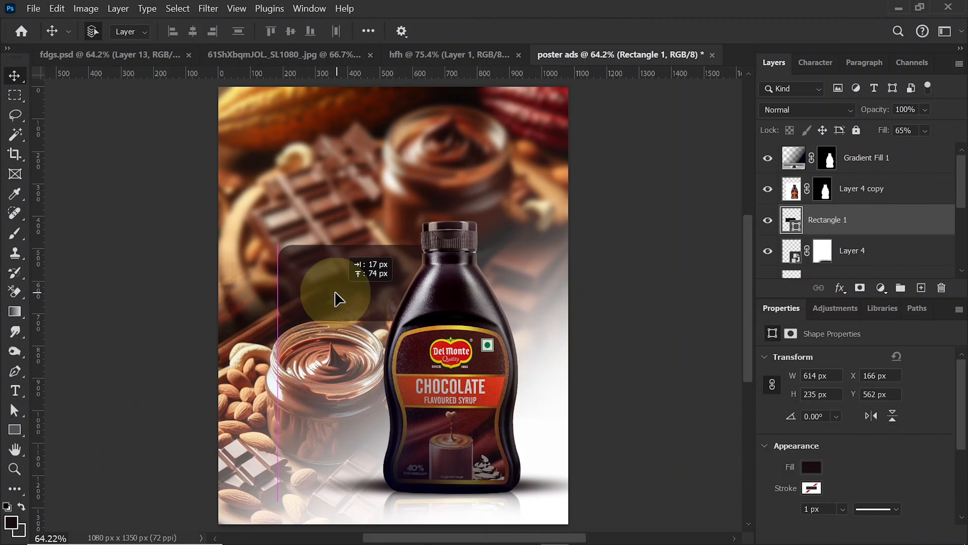
{"action": "key", "text": "alt"}
{"action": "left_click_drag", "start_coordinate": [342, 299], "coordinate": [342, 372]}
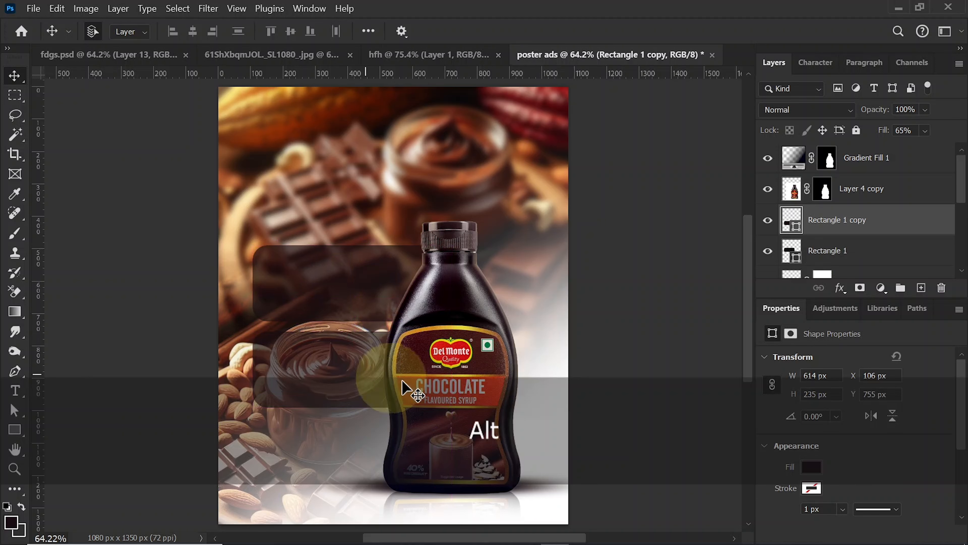
- Load the upper rectangle's outline as a selection, check the 400 px Soft Round brush at 0% hardness, and undo the stray dab
{"action": "left_click", "coordinate": [343, 287]}
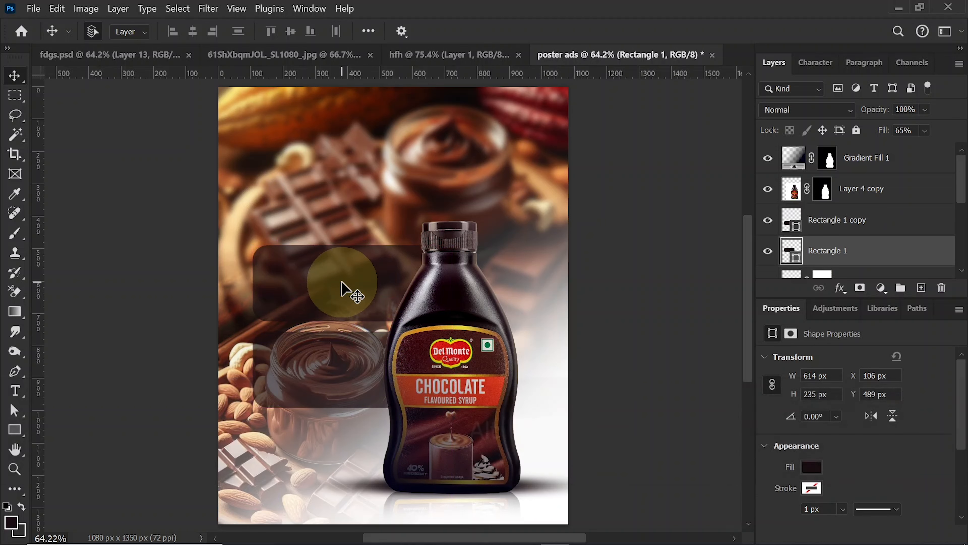
{"action": "key", "text": "ctrl"}
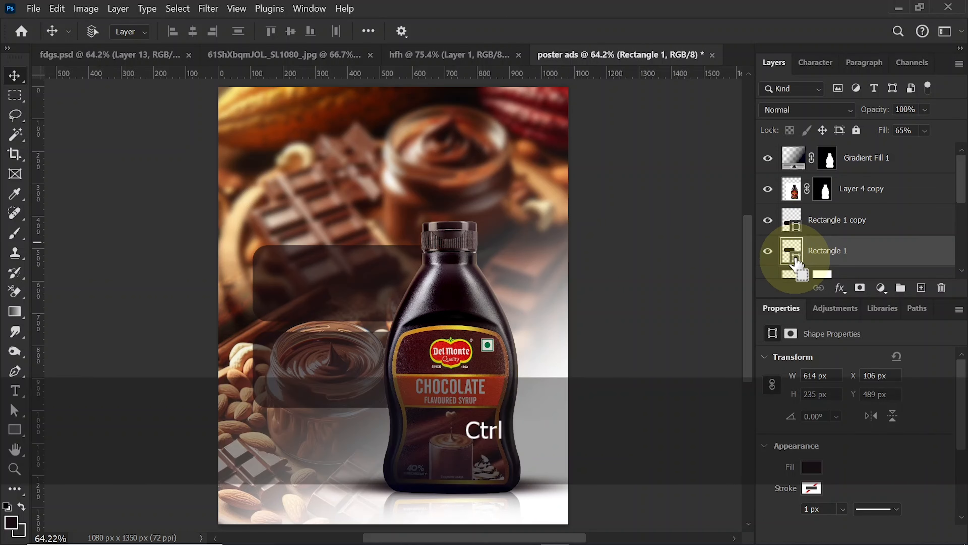
{"action": "left_click", "coordinate": [795, 260], "text": "ctrl"}
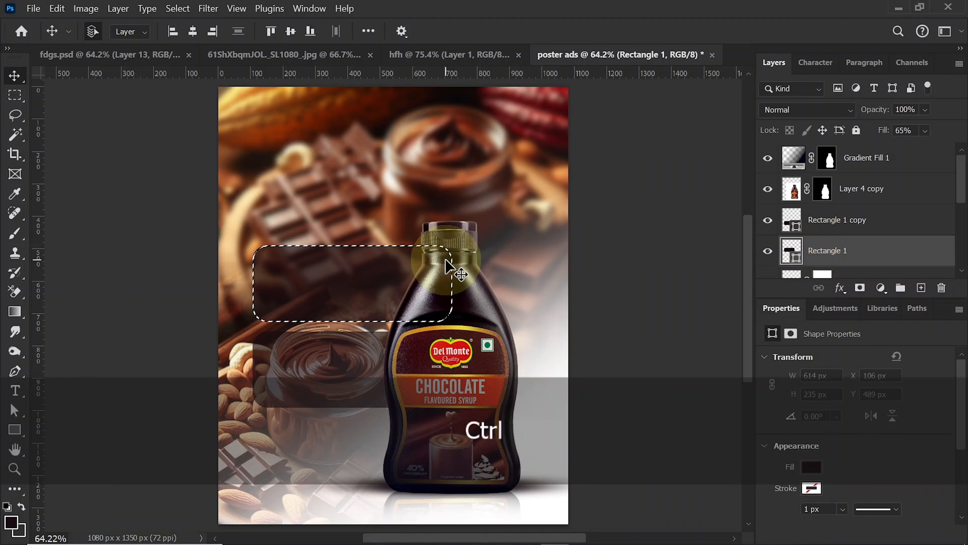
{"action": "left_click", "coordinate": [15, 234]}
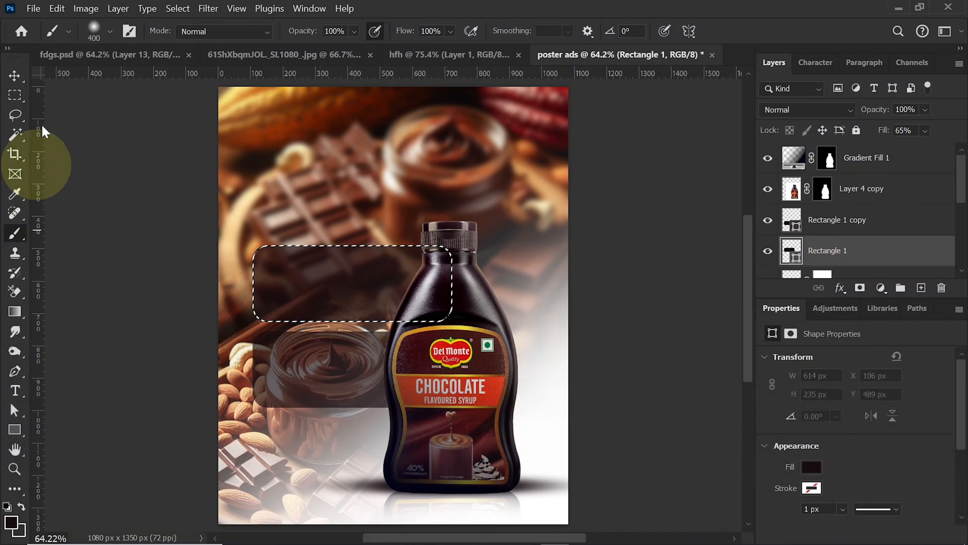
{"action": "left_click", "coordinate": [94, 30]}
{"action": "left_click", "coordinate": [94, 30]}
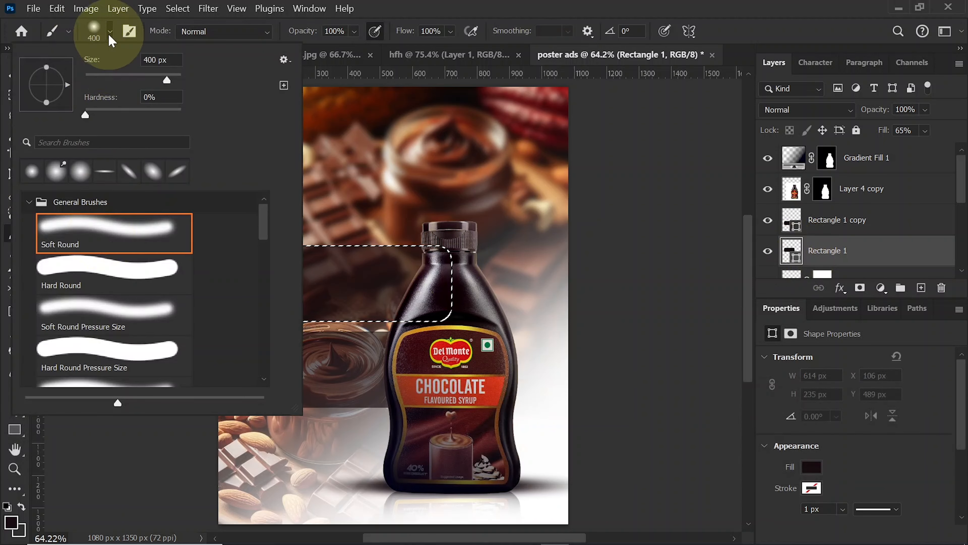
{"action": "left_click", "coordinate": [286, 231]}
{"action": "key", "text": "ctrl+z"}
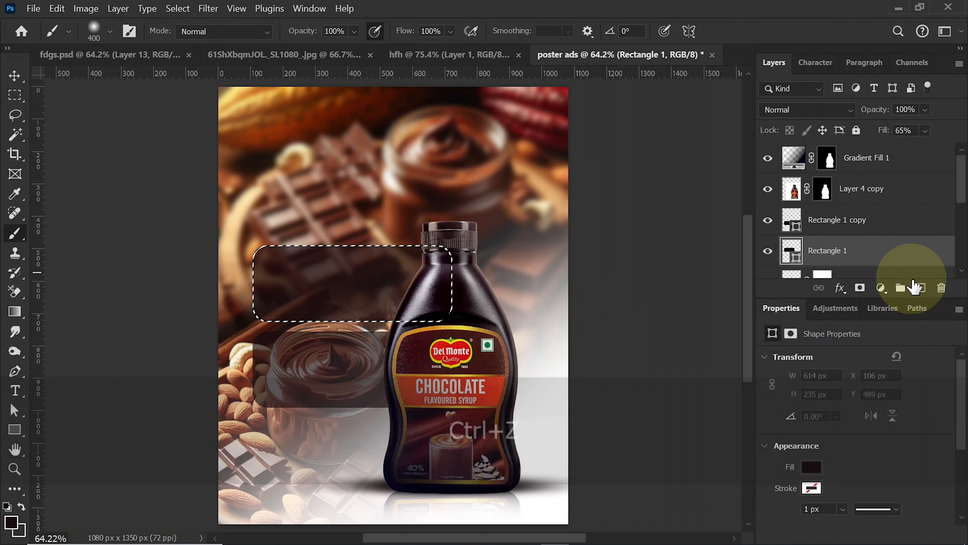
- Add an empty layer above Rectangle 1 and enlarge the soft brush to 800 px
{"action": "left_click", "coordinate": [921, 288]}
{"action": "key", "text": "bracketright"}
{"action": "key", "text": "bracketright"}
{"action": "key", "text": "bracketright"}
{"action": "key", "text": "bracketright"}
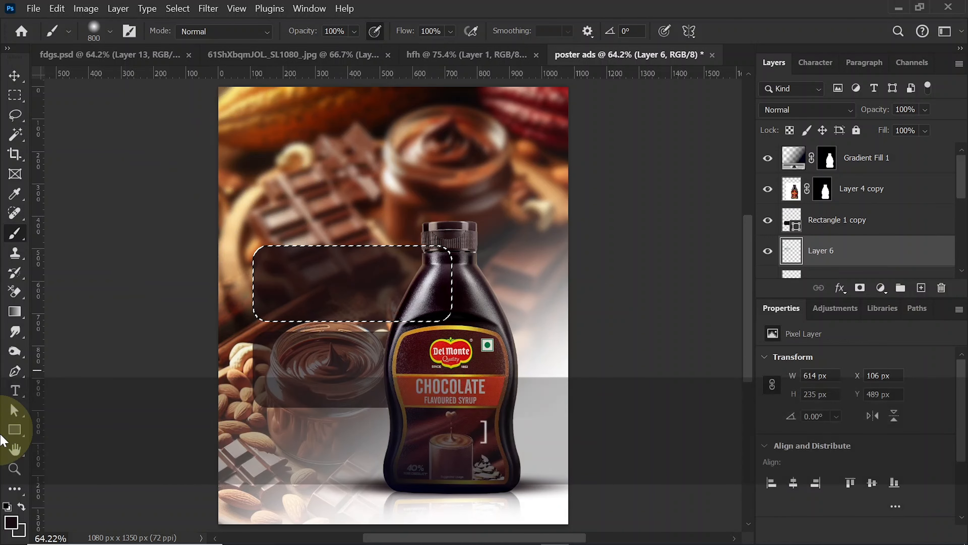
- Set the foreground colour to white (ffffff), paint a soft highlight inside the upper rectangle's selection, and deselect
{"action": "left_click", "coordinate": [13, 524]}
{"action": "left_click_drag", "start_coordinate": [637, 320], "coordinate": [505, 246]}
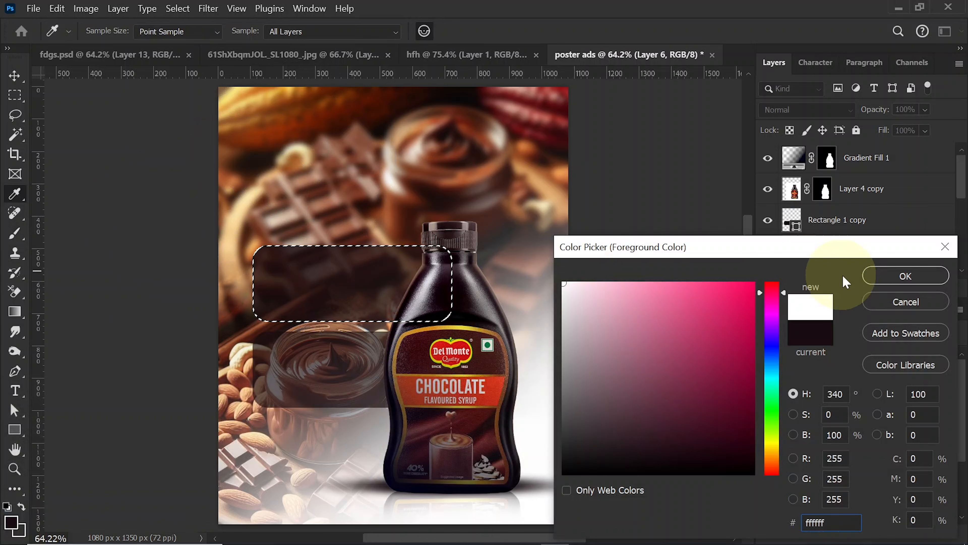
{"action": "left_click", "coordinate": [904, 275]}
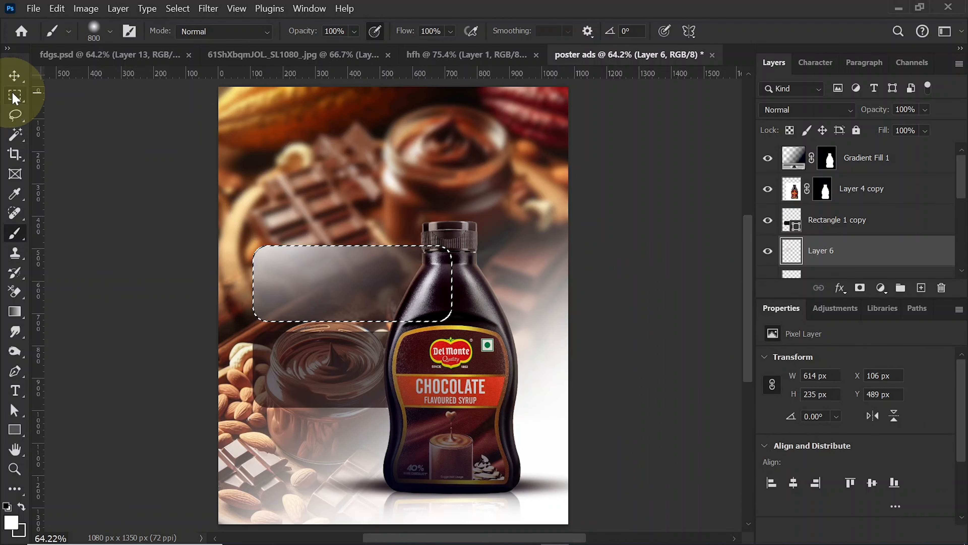
{"action": "left_click", "coordinate": [14, 76]}
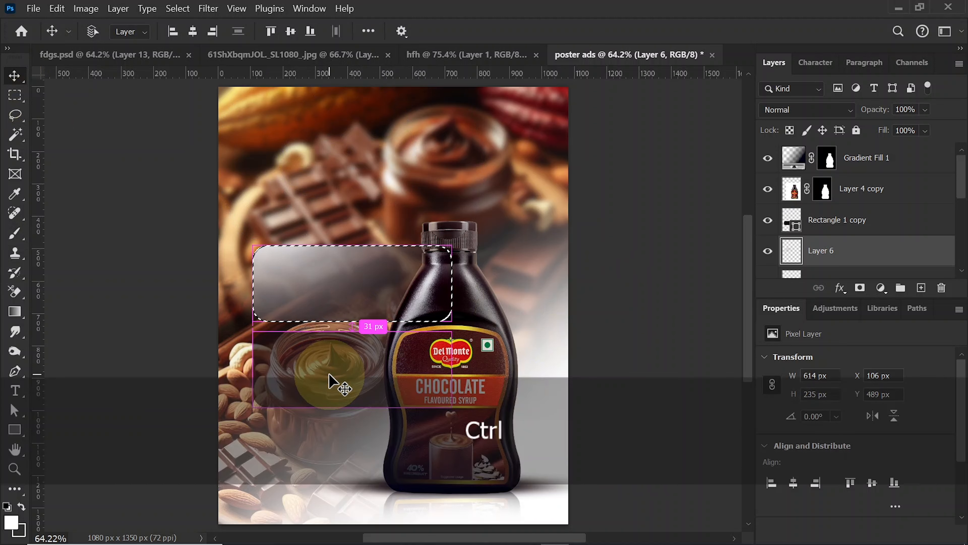
{"action": "key", "text": "ctrl+d"}
- Load the outline of Rectangle 1 copy as a selection and add an empty layer above it
{"action": "left_click", "coordinate": [292, 376], "text": "ctrl"}
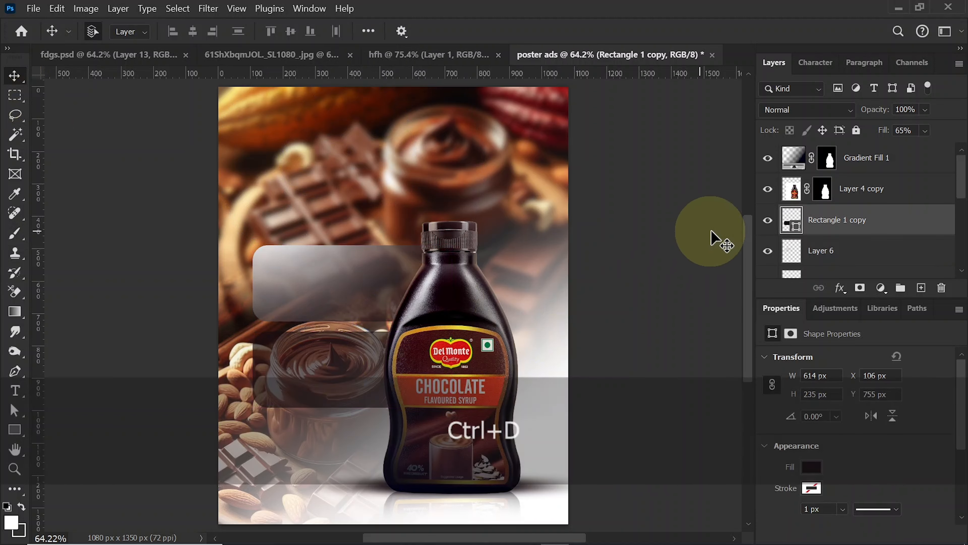
{"action": "left_click", "coordinate": [798, 229], "text": "ctrl"}
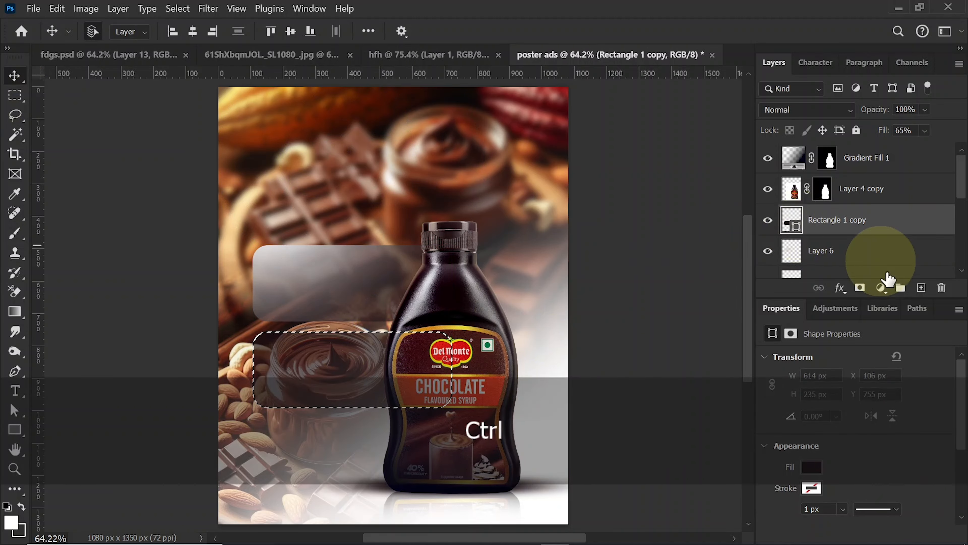
{"action": "left_click", "coordinate": [921, 288]}
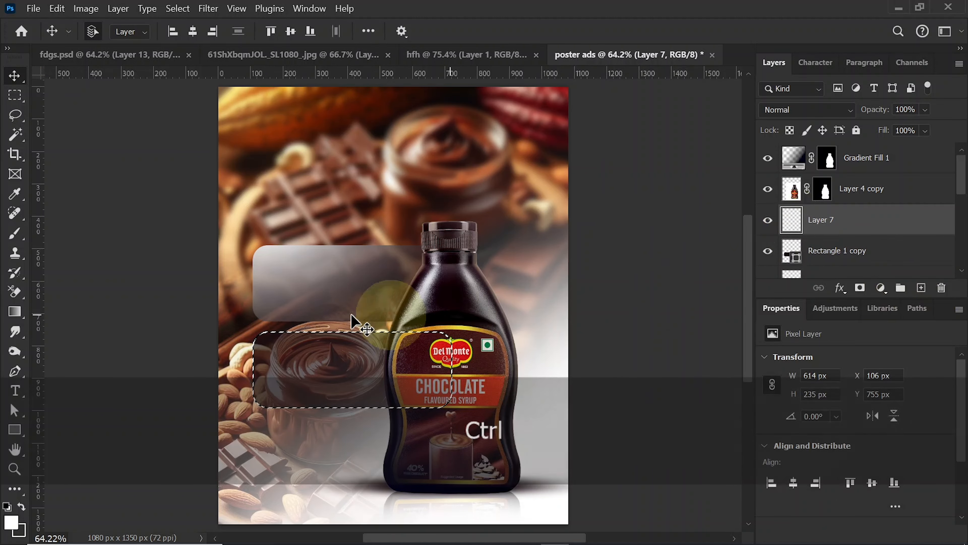
- Paint a soft white highlight inside the lower rectangle's selection with the 800 px brush and deselect
{"action": "left_click", "coordinate": [15, 233]}
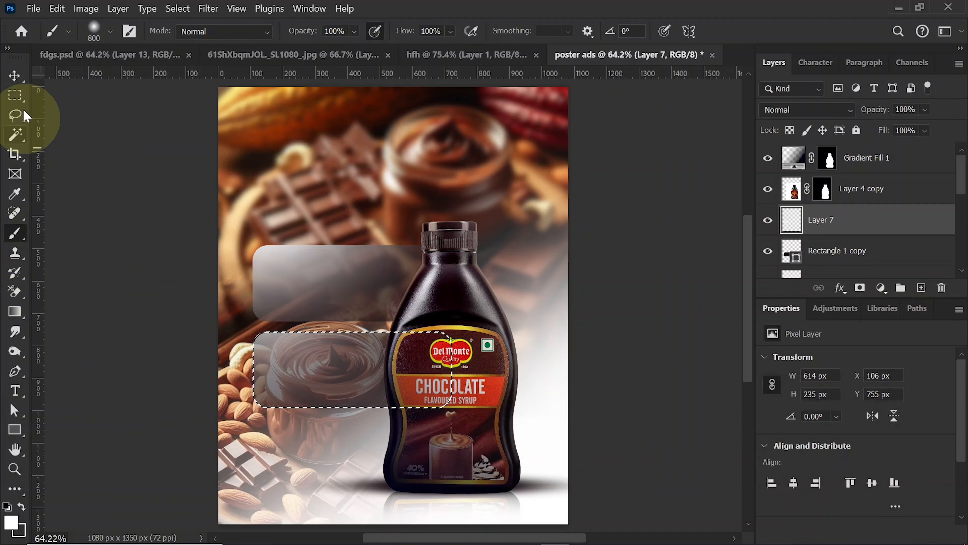
{"action": "left_click", "coordinate": [16, 76]}
{"action": "key", "text": "ctrl"}
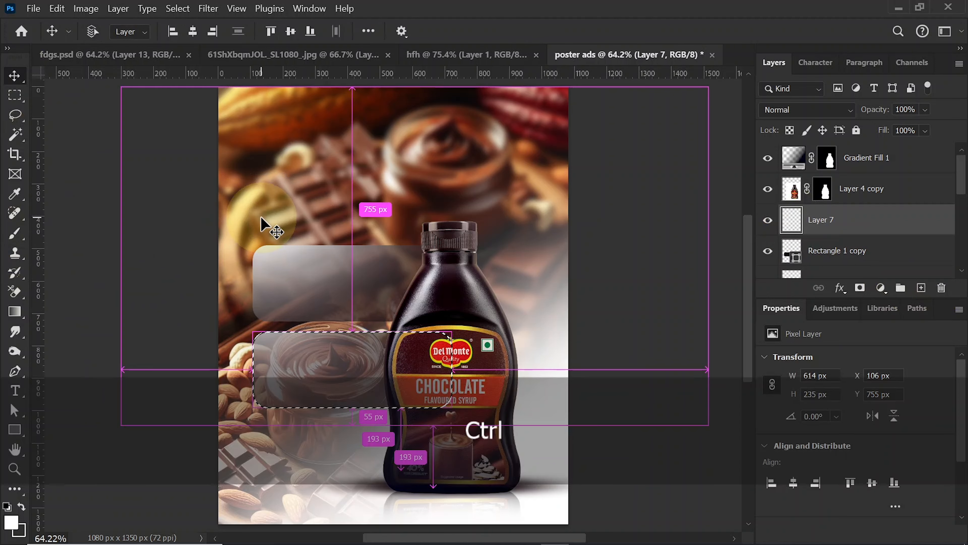
{"action": "key", "text": "ctrl+d"}
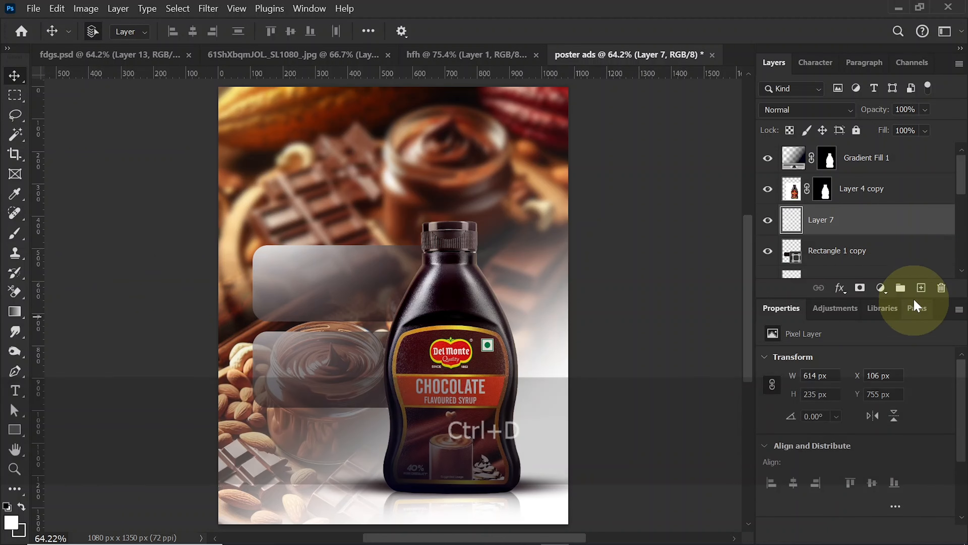
- Add an empty layer and paint one soft white brush dab above the upper rounded panel
{"action": "left_click", "coordinate": [921, 288]}
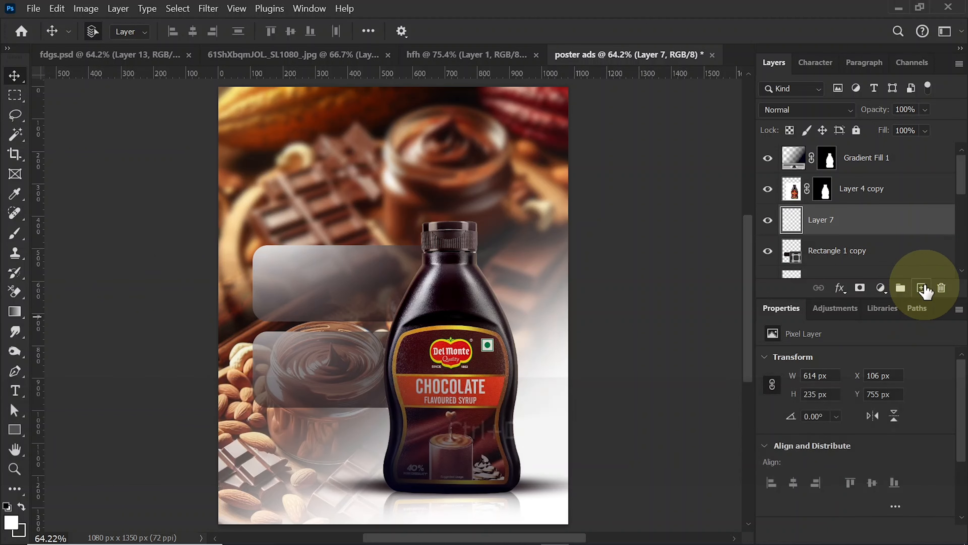
{"action": "left_click", "coordinate": [16, 236]}
{"action": "key", "text": "bracketleft"}
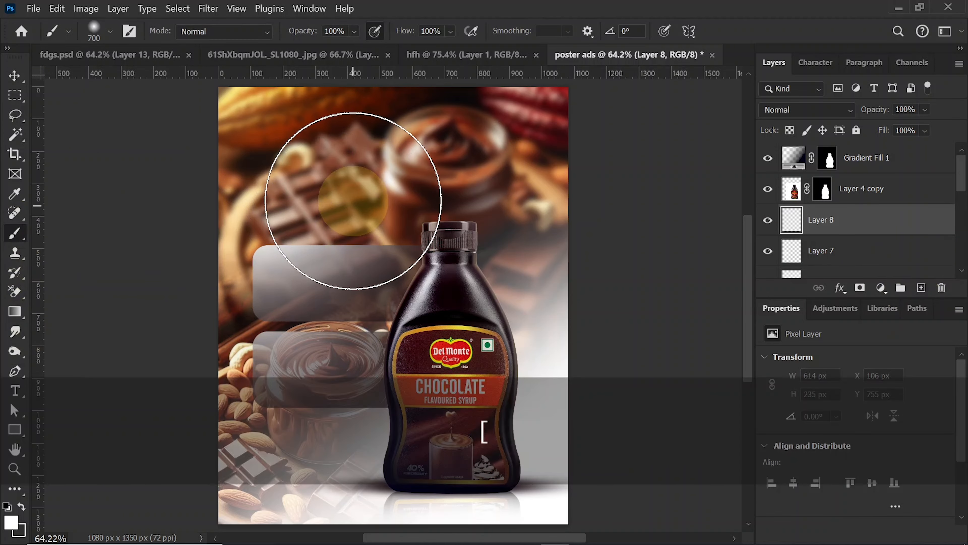
{"action": "key", "text": "bracketleft"}
{"action": "key", "text": "bracketleft"}
{"action": "key", "text": "bracketleft"}
{"action": "left_click", "coordinate": [354, 171]}
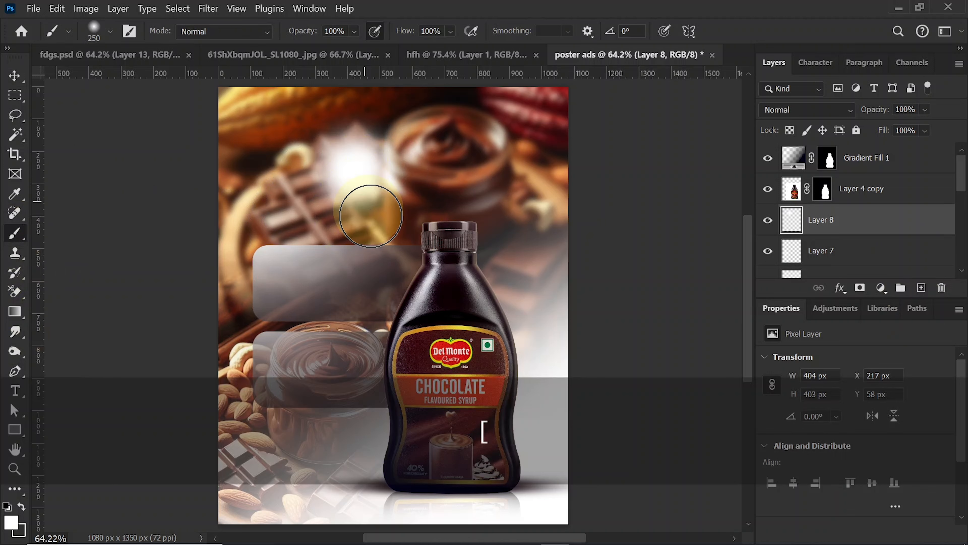
- Flatten the white dab into a thin highlight line about 396 x 12 px and place it on the upper panel's top edge
{"action": "key", "text": "ctrl+t"}
{"action": "left_click_drag", "start_coordinate": [353, 104], "coordinate": [354, 246]}
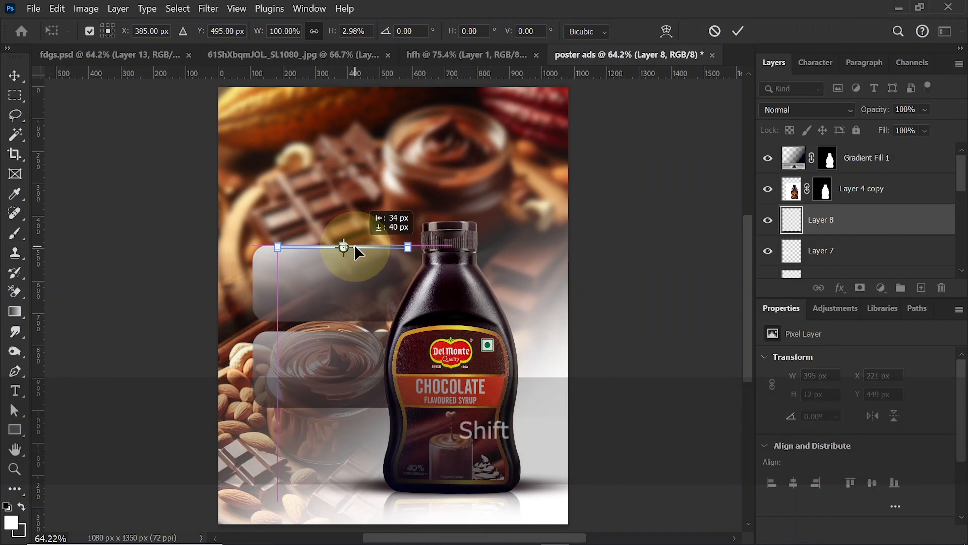
{"action": "key", "text": "Return"}
- Nudge the highlight line up 2 px and duplicate it onto the remaining top and bottom edges of both panels
{"action": "left_click", "coordinate": [14, 76]}
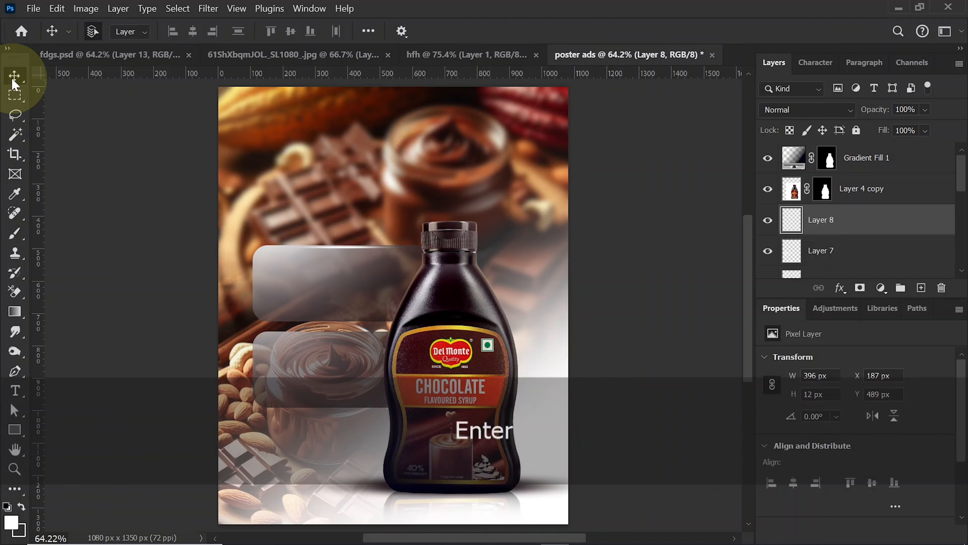
{"action": "key", "text": "Up"}
{"action": "key", "text": "Up"}
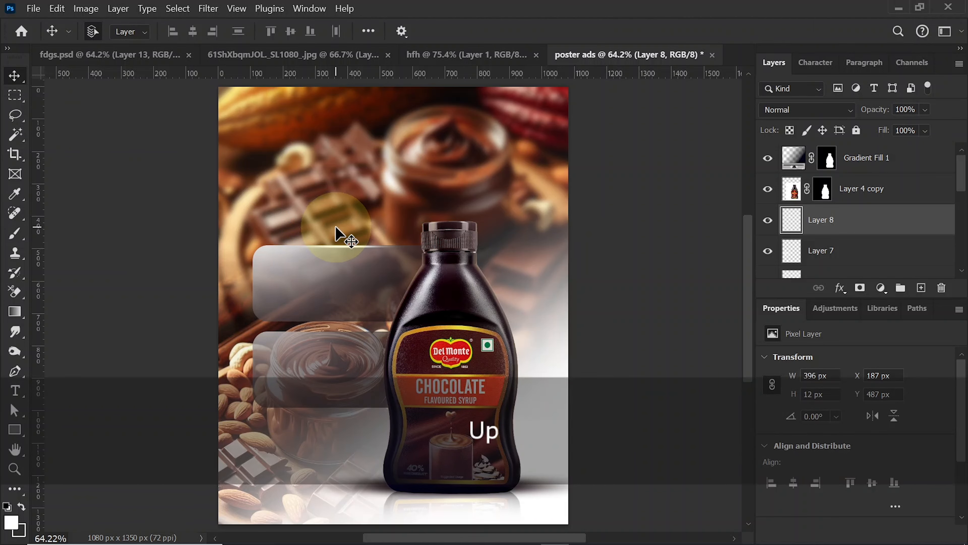
{"action": "key", "text": "ctrl+j"}
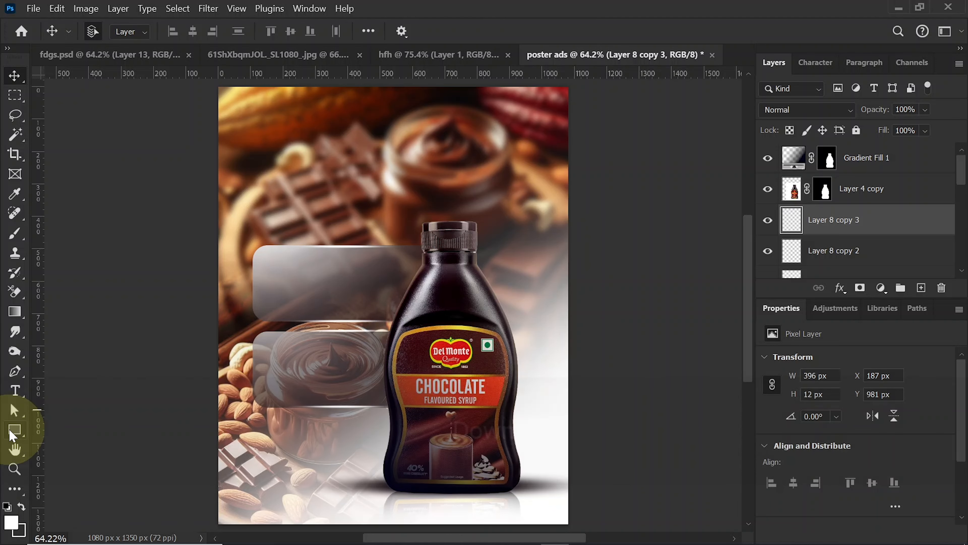
- Draw a white circle about 282 px in diameter beside the bottle's right shoulder with the Ellipse tool
{"action": "left_click", "coordinate": [14, 430]}
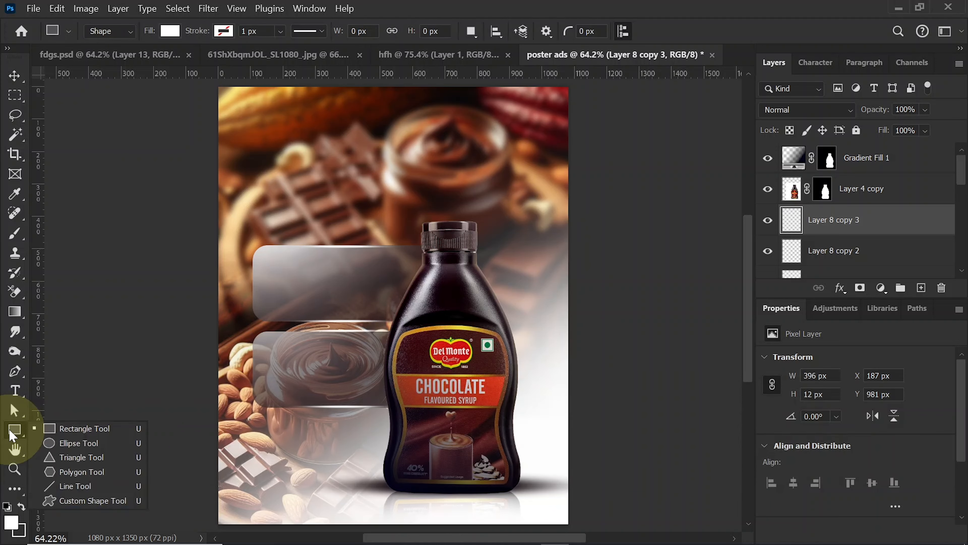
{"action": "left_click", "coordinate": [74, 443]}
{"action": "left_click_drag", "start_coordinate": [463, 256], "coordinate": [552, 381]}
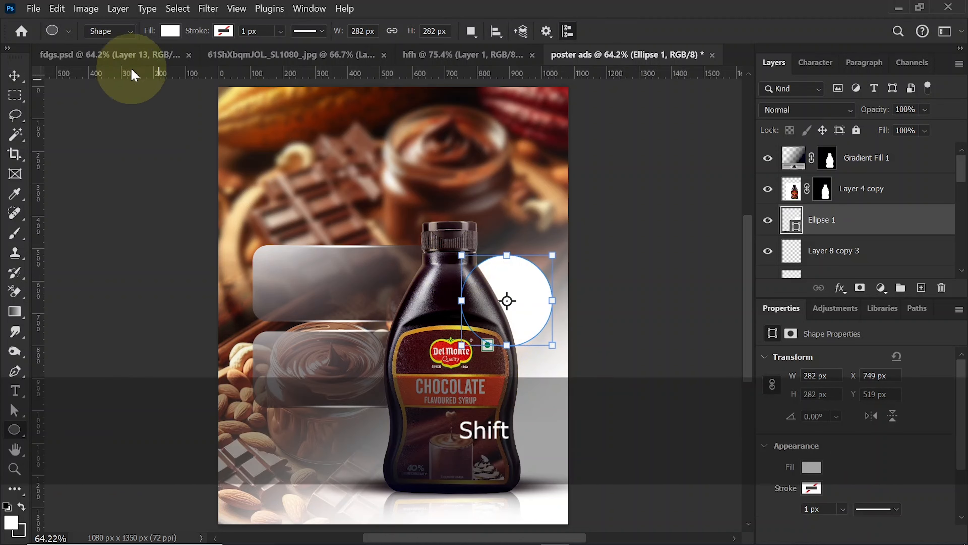
- Undo the accidental move, shift the circle slightly left over the bottle, and bring its layer above Gradient Fill 1
{"action": "left_click", "coordinate": [15, 76]}
{"action": "key", "text": "ctrl+z"}
{"action": "left_click_drag", "start_coordinate": [535, 283], "coordinate": [524, 284]}
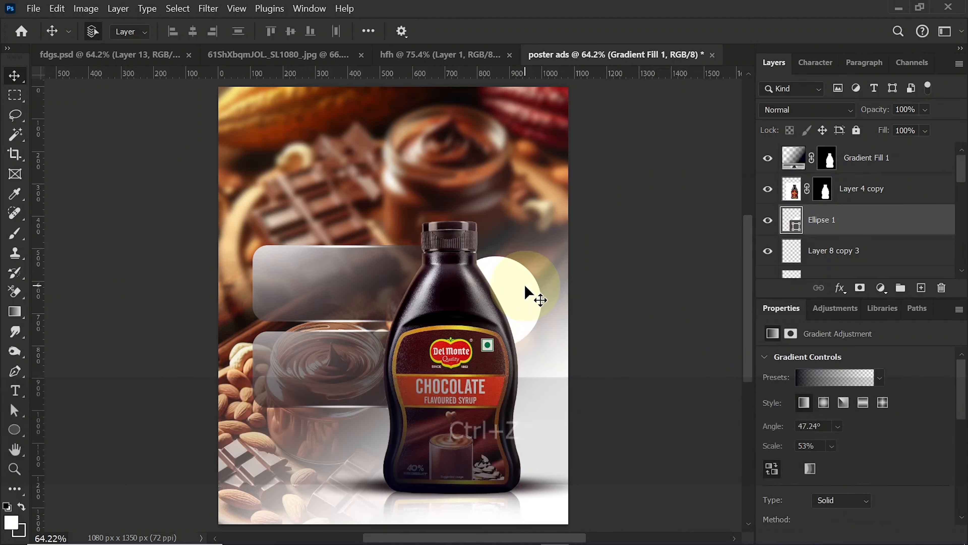
{"action": "left_click_drag", "start_coordinate": [887, 208], "coordinate": [890, 148]}
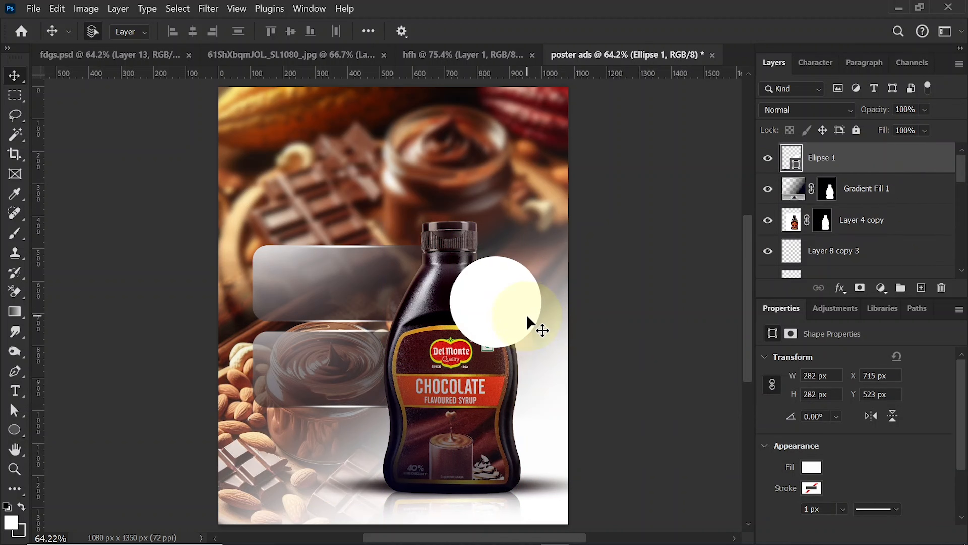
- Add a layer mask to Ellipse 1 and fade the circle's lower-left part into the bottle with a soft black brush
{"action": "left_click", "coordinate": [863, 289]}
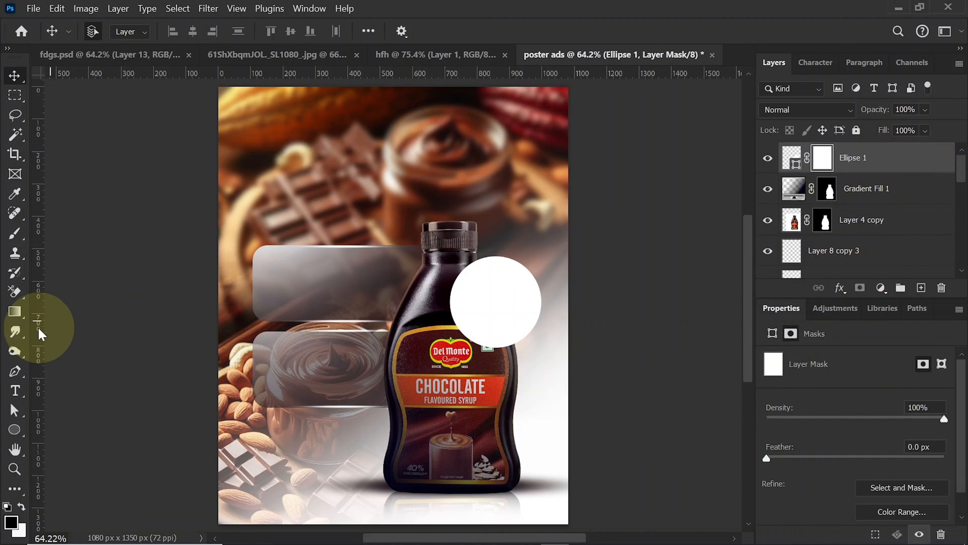
{"action": "left_click", "coordinate": [15, 234]}
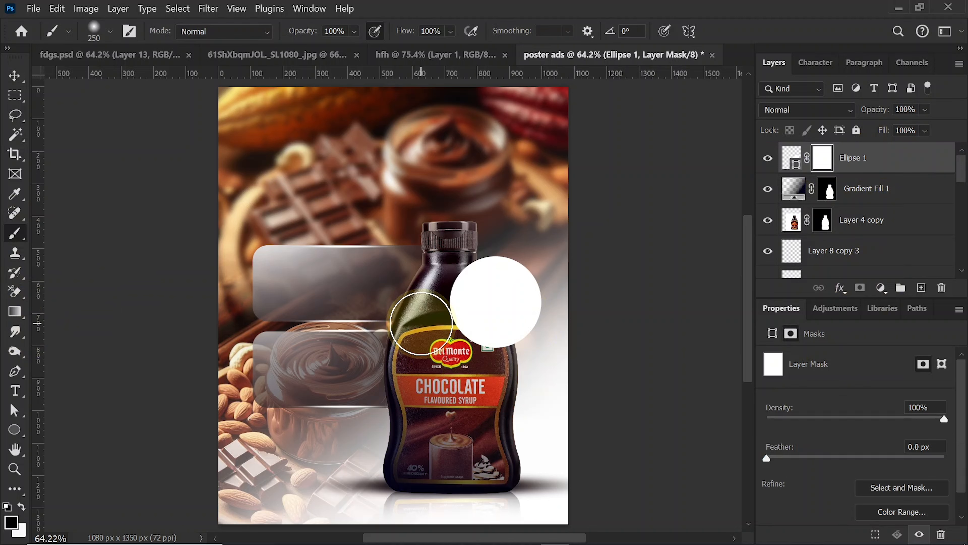
{"action": "key", "text": "bracketright"}
{"action": "mouse_move", "coordinate": [421, 323]}
{"action": "left_mouse_down"}
{"action": "mouse_move", "coordinate": [435, 392]}
{"action": "mouse_move", "coordinate": [414, 335]}
{"action": "mouse_move", "coordinate": [459, 392]}
{"action": "mouse_move", "coordinate": [440, 370]}
{"action": "mouse_move", "coordinate": [445, 393]}
{"action": "mouse_move", "coordinate": [406, 353]}
{"action": "mouse_move", "coordinate": [411, 337]}
{"action": "mouse_move", "coordinate": [429, 368]}
{"action": "mouse_move", "coordinate": [479, 405]}
{"action": "mouse_move", "coordinate": [361, 368]}
{"action": "left_mouse_up"}
{"action": "left_click", "coordinate": [14, 75]}
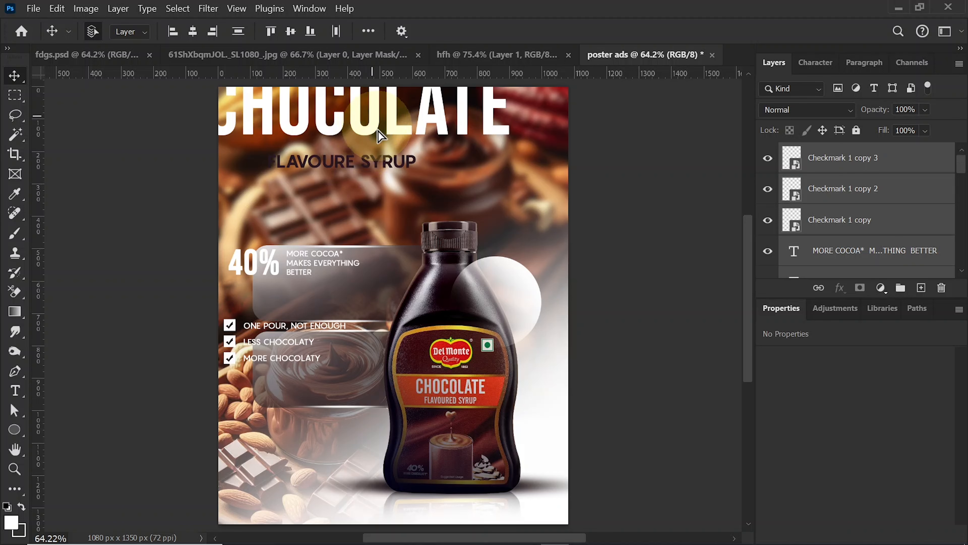
- Shift the imported texts and checkmarks so they sit inside the panels, and centre the CHOCOLATE headline horizontally near the poster's top
{"action": "left_click_drag", "start_coordinate": [379, 136], "coordinate": [417, 146]}
{"action": "left_click", "coordinate": [621, 178]}
{"action": "left_click_drag", "start_coordinate": [488, 139], "coordinate": [479, 141]}
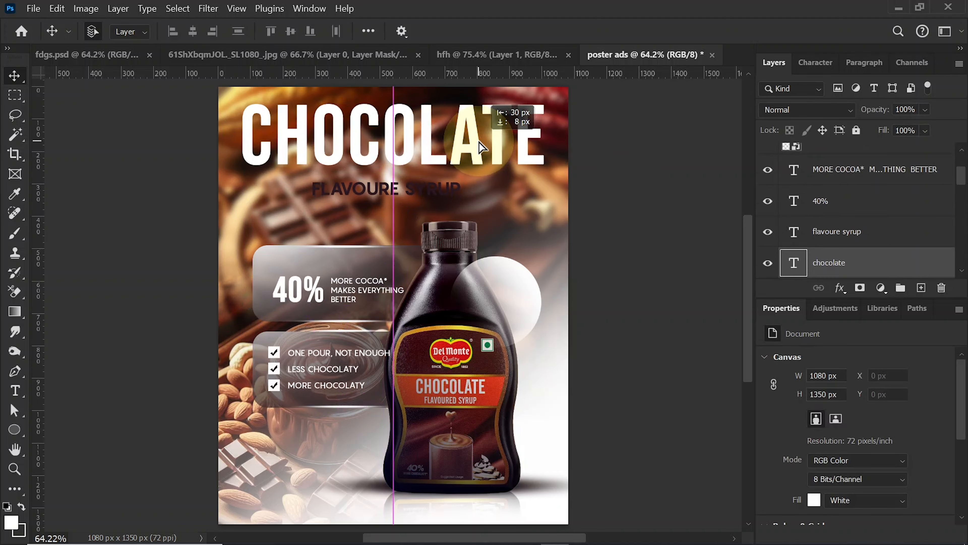
- Move FLAVOURE SYRUP down above the upper panel and draw a white 936 x 121 px bar with 60 px corner radius below the headline
{"action": "left_click_drag", "start_coordinate": [419, 206], "coordinate": [366, 230]}
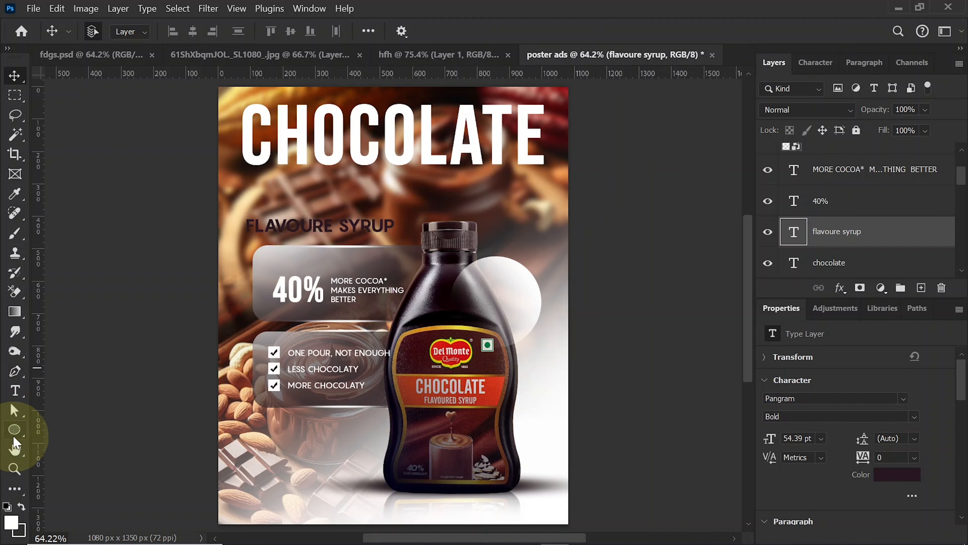
{"action": "left_click", "coordinate": [48, 432]}
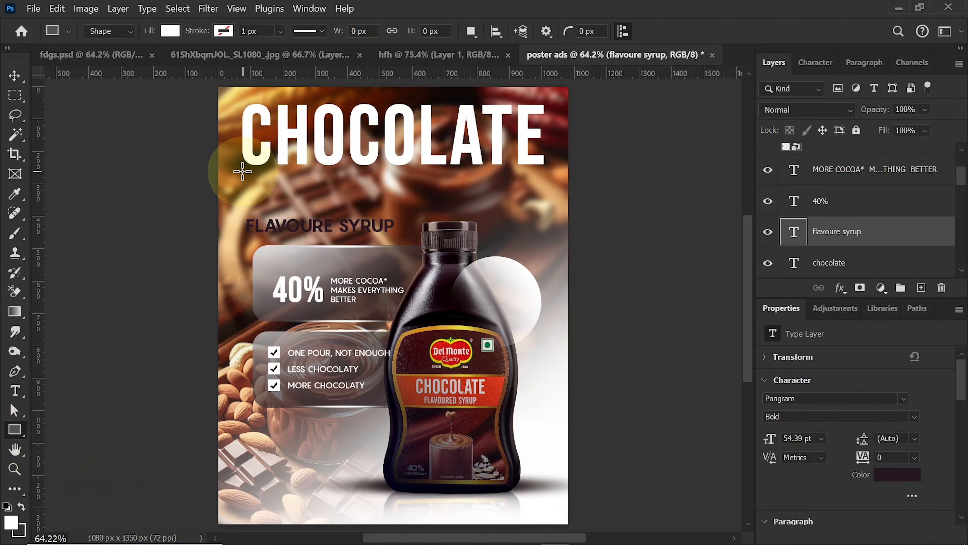
{"action": "left_click_drag", "start_coordinate": [243, 171], "coordinate": [544, 208]}
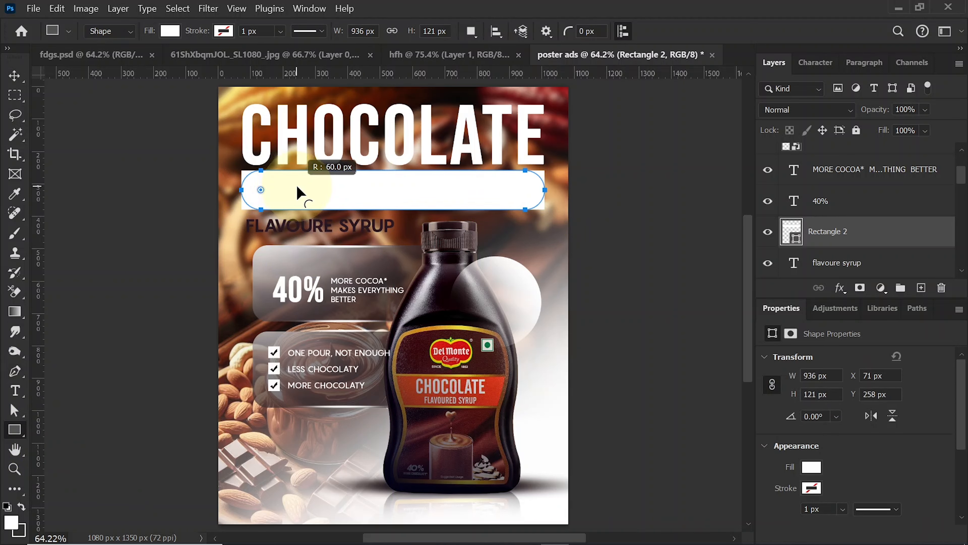
- Reduce the Fill of the rounded bar below the headline to 53%
{"action": "left_click", "coordinate": [15, 77]}
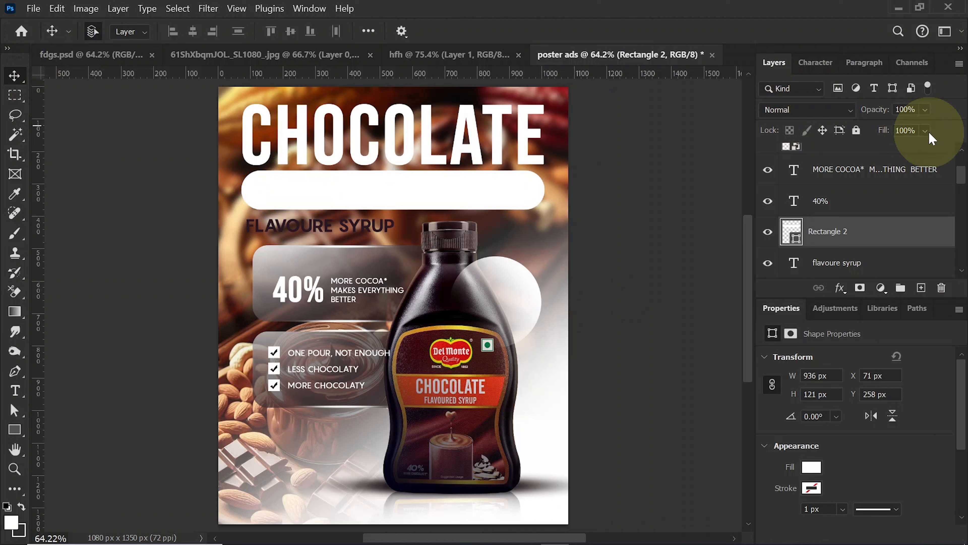
{"action": "left_click_drag", "start_coordinate": [938, 151], "coordinate": [921, 153]}
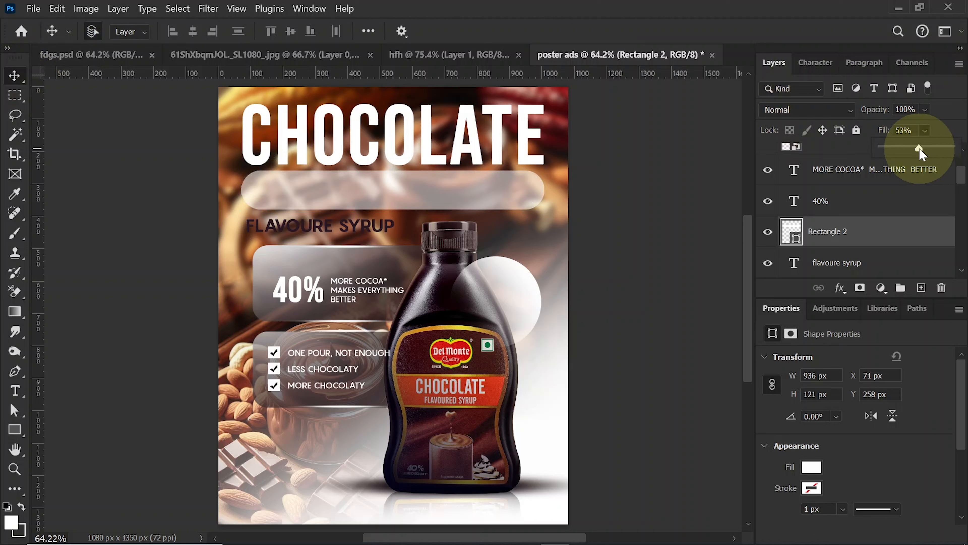
{"action": "key", "text": "Return"}
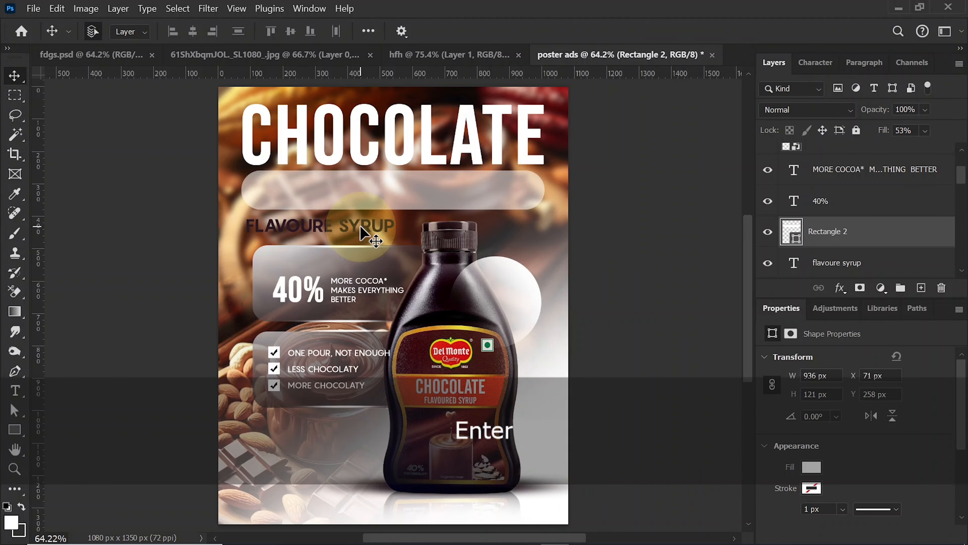
- Move the FLAVOURE SYRUP text onto the rounded bar and bring its layer above Rectangle 2
{"action": "left_click_drag", "start_coordinate": [362, 232], "coordinate": [376, 192]}
{"action": "left_click", "coordinate": [862, 257]}
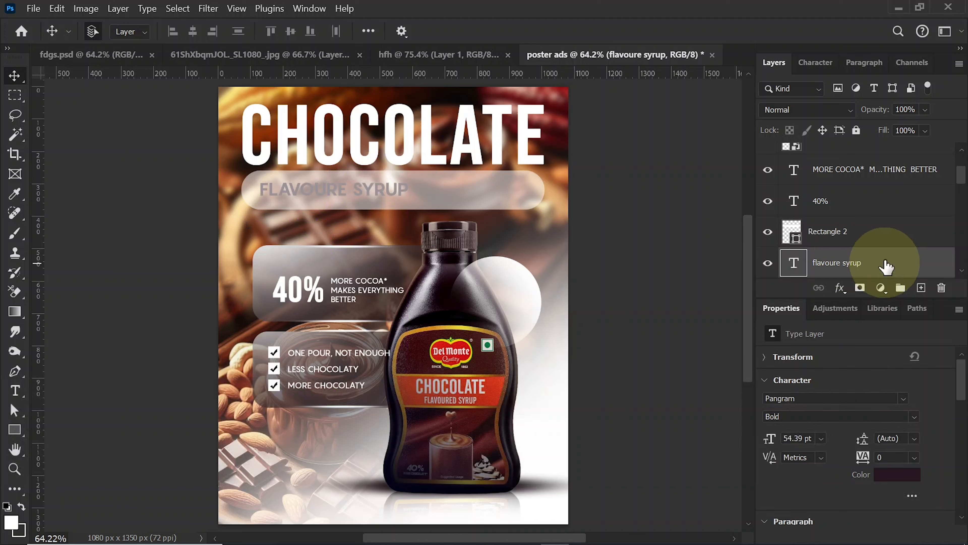
{"action": "left_click_drag", "start_coordinate": [886, 267], "coordinate": [880, 218]}
- Scale the FLAVOURE SYRUP text to about 143% and position it in the middle of the rounded bar
{"action": "mouse_move", "coordinate": [404, 204]}
{"action": "left_mouse_down"}
{"action": "mouse_move", "coordinate": [391, 189]}
{"action": "mouse_move", "coordinate": [426, 190]}
{"action": "mouse_move", "coordinate": [387, 208]}
{"action": "left_mouse_up"}
{"action": "key", "text": "ctrl+t"}
{"action": "left_click_drag", "start_coordinate": [448, 203], "coordinate": [449, 198]}
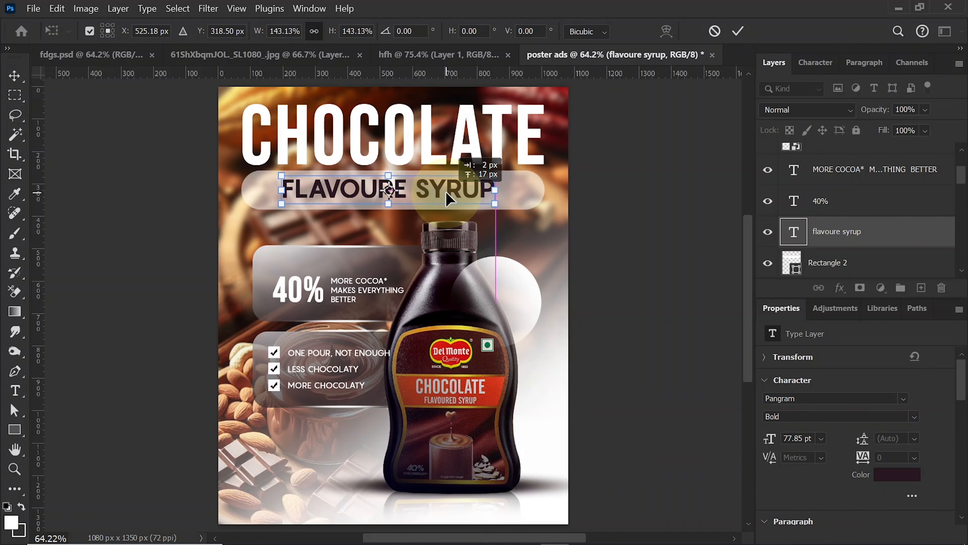
{"action": "key", "text": "Return"}
- Set the FLAVOURE SYRUP text's tracking to 280
{"action": "double_click", "coordinate": [438, 191]}
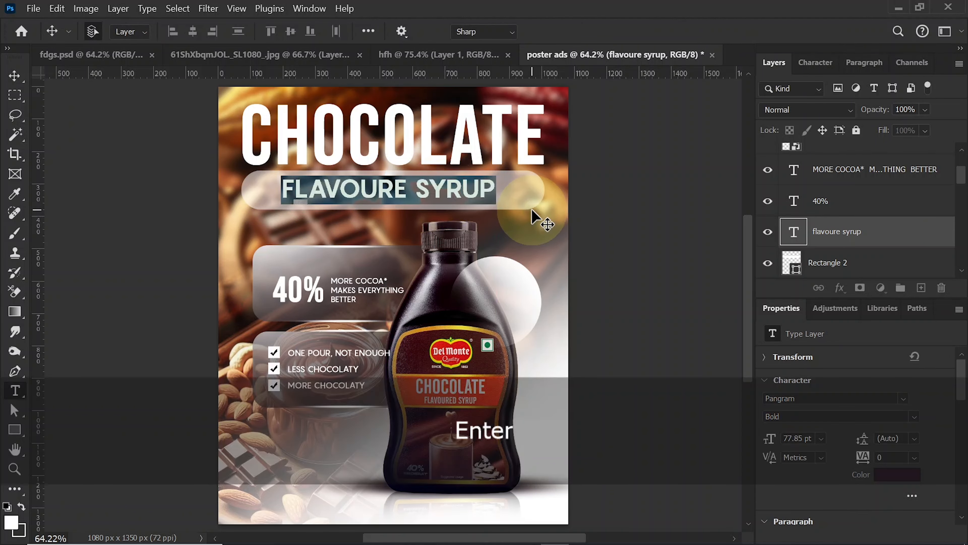
{"action": "key", "text": "alt"}
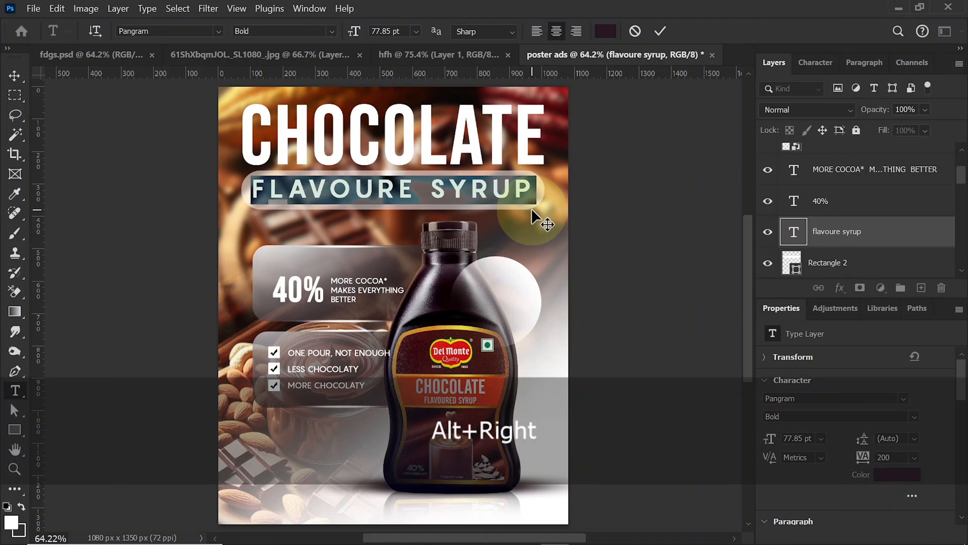
{"action": "key", "text": "alt+Right"}
{"action": "key", "text": "alt+Right"}
{"action": "left_click", "coordinate": [660, 31]}
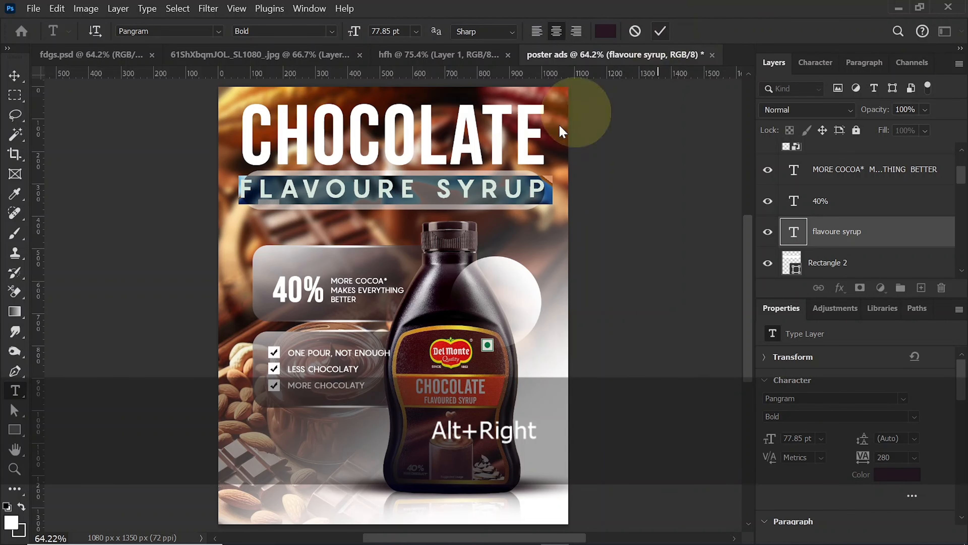
- Scale the FLAVOURE SYRUP text to about 89% to fit the rounded bar, centre it horizontally on the canvas, and deselect
{"action": "left_click_drag", "start_coordinate": [403, 191], "coordinate": [416, 193]}
{"action": "key", "text": "ctrl+t"}
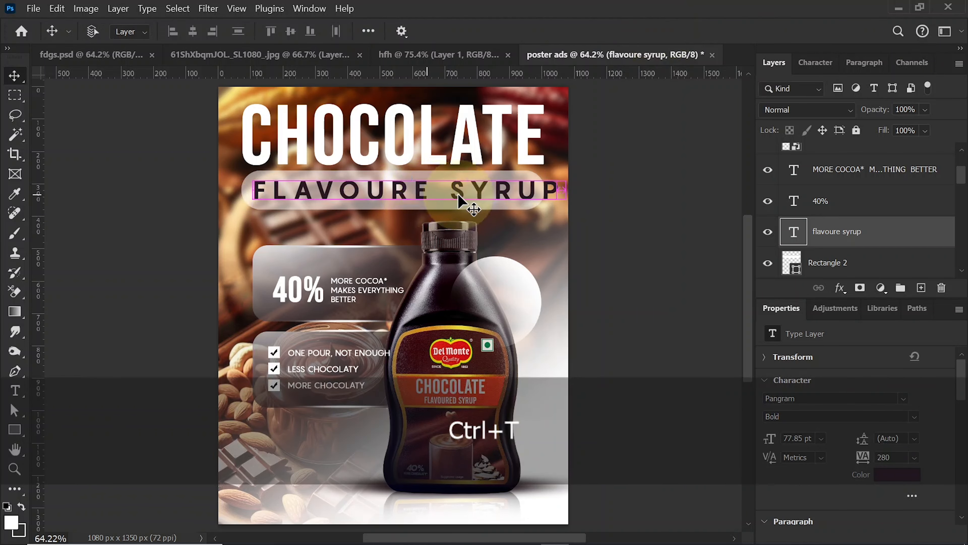
{"action": "left_click_drag", "start_coordinate": [565, 193], "coordinate": [531, 192]}
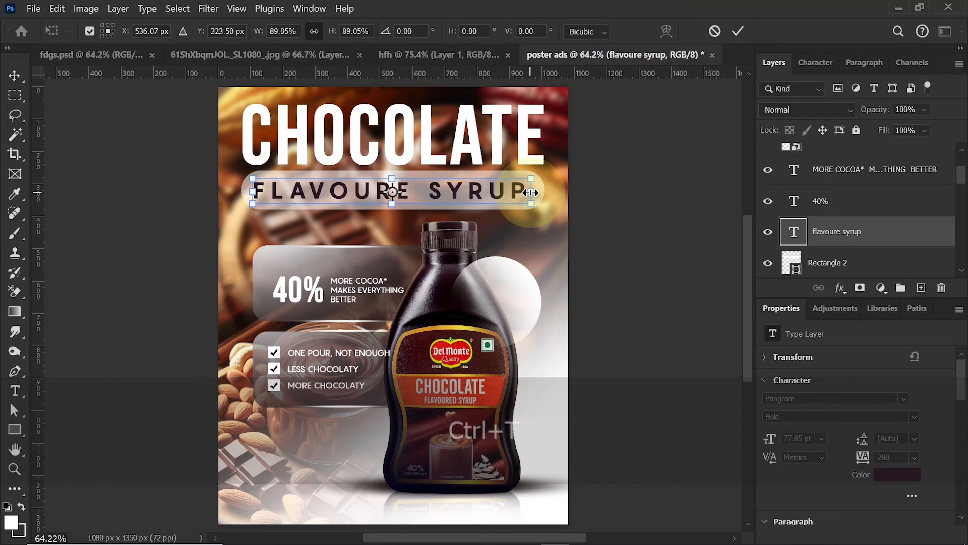
{"action": "key", "text": "Return"}
{"action": "key", "text": "ctrl"}
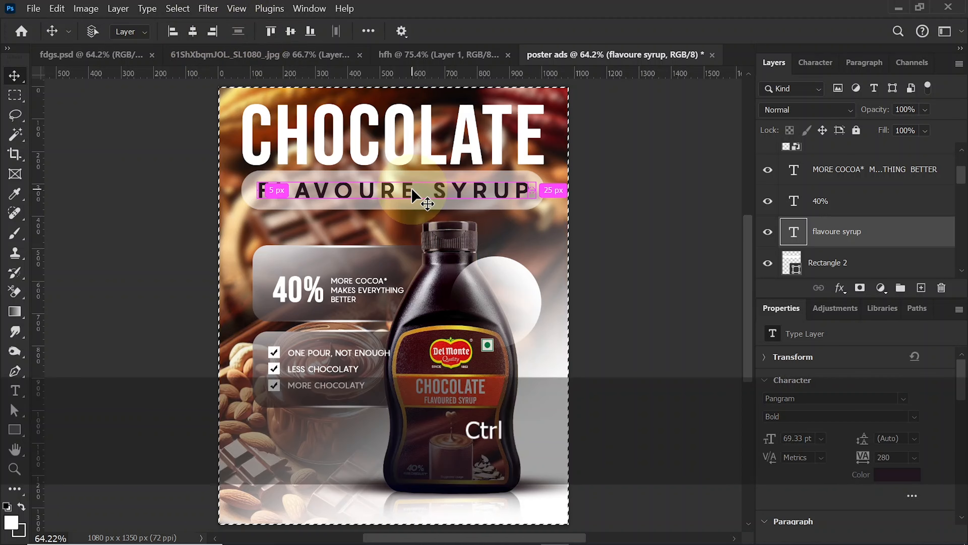
{"action": "key", "text": "ctrl+d"}
- Add a layer mask to the CHOCOLATE headline and fade the letters' lower part with a soft 500 px black brush
{"action": "left_click", "coordinate": [478, 160]}
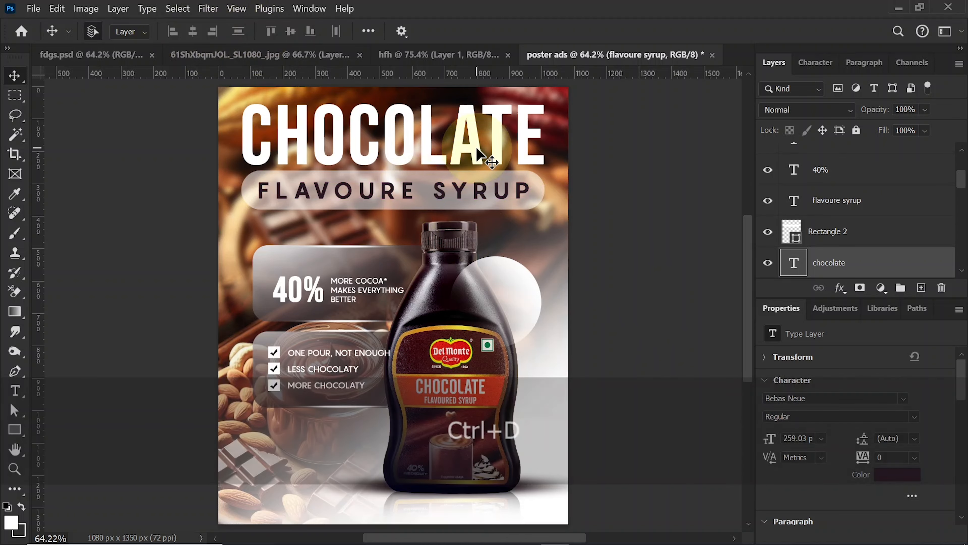
{"action": "left_click", "coordinate": [860, 287]}
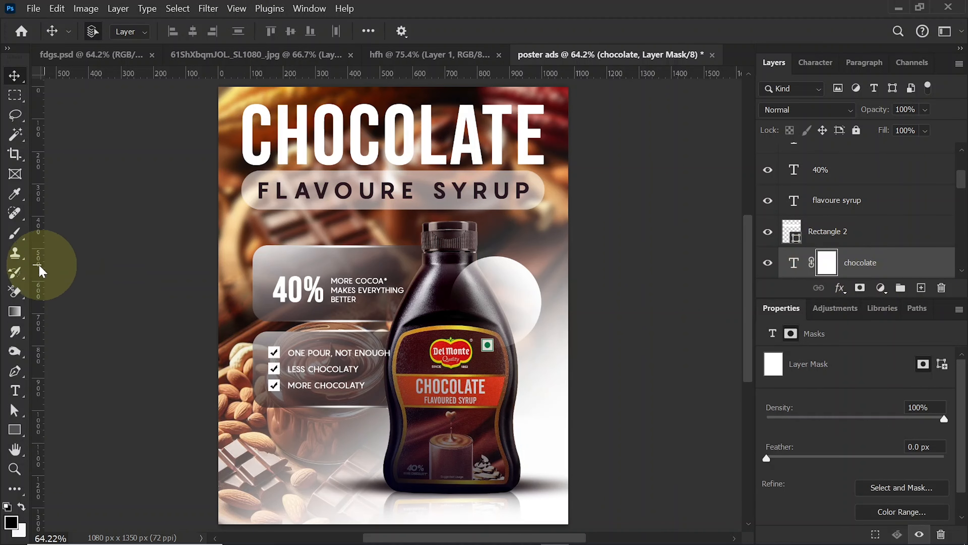
{"action": "left_click", "coordinate": [7, 234]}
{"action": "left_click", "coordinate": [240, 218]}
{"action": "mouse_move", "coordinate": [287, 224]}
{"action": "left_mouse_down"}
{"action": "mouse_move", "coordinate": [379, 241]}
{"action": "mouse_move", "coordinate": [263, 222]}
{"action": "mouse_move", "coordinate": [489, 229]}
{"action": "mouse_move", "coordinate": [377, 233]}
{"action": "mouse_move", "coordinate": [576, 227]}
{"action": "mouse_move", "coordinate": [406, 227]}
{"action": "left_mouse_up"}
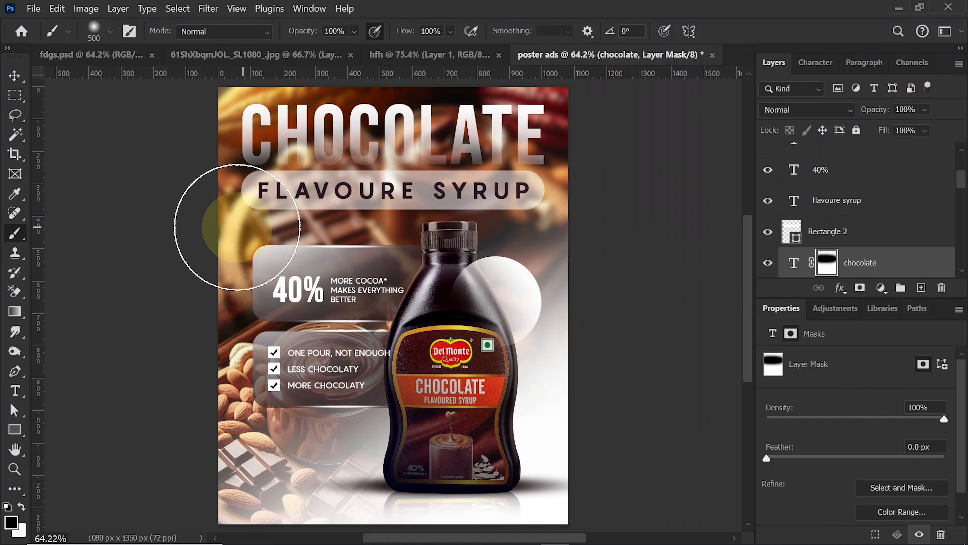
{"action": "left_click", "coordinate": [16, 78]}
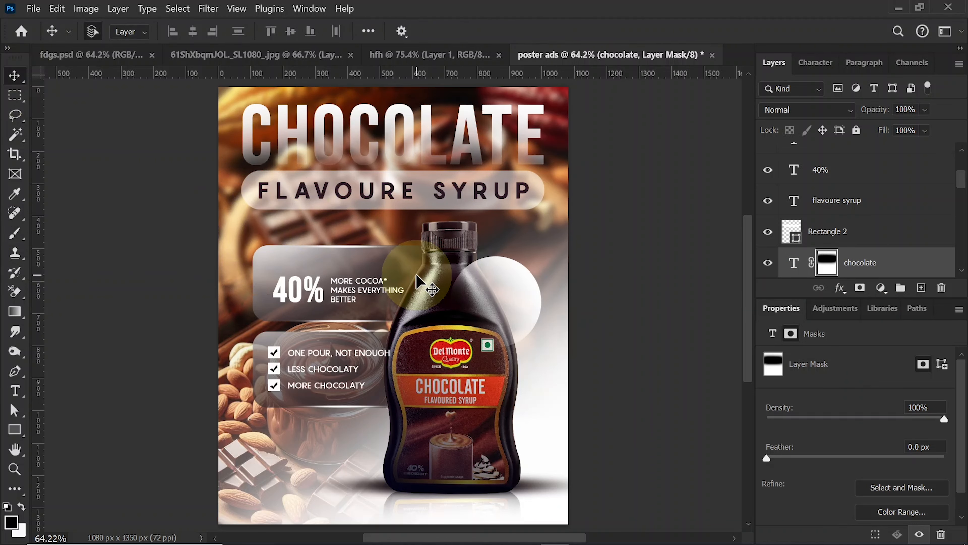
- Move the 40% and MORE COCOA texts together slightly up and left within the upper panel
{"action": "left_click", "coordinate": [345, 292]}
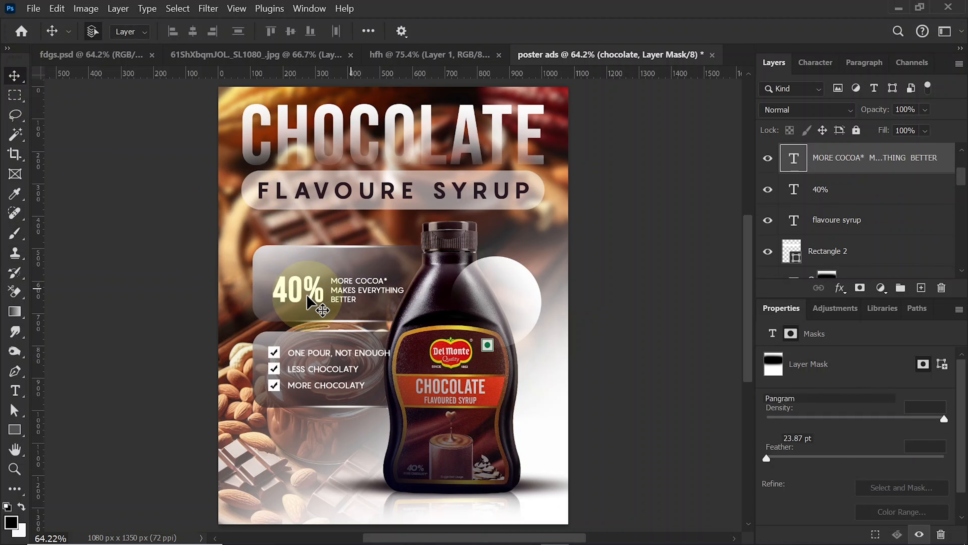
{"action": "left_click", "coordinate": [299, 293], "text": "shift"}
{"action": "left_click_drag", "start_coordinate": [342, 292], "coordinate": [337, 284]}
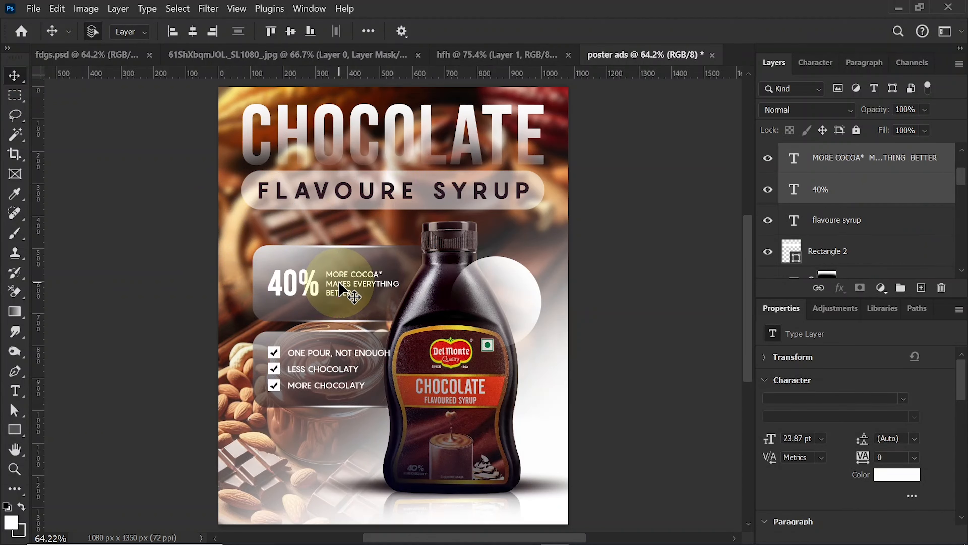
- Paste the white 38% and OFF texts over the white circle beside the bottle and move them up to centre them
{"action": "left_click", "coordinate": [516, 295]}
{"action": "key", "text": "ctrl+v"}
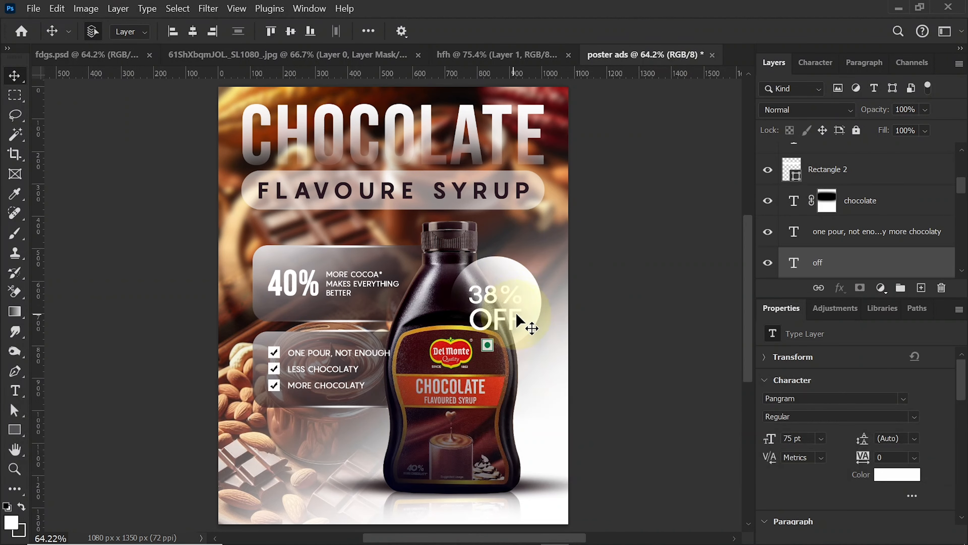
{"action": "left_click_drag", "start_coordinate": [515, 312], "coordinate": [513, 293]}
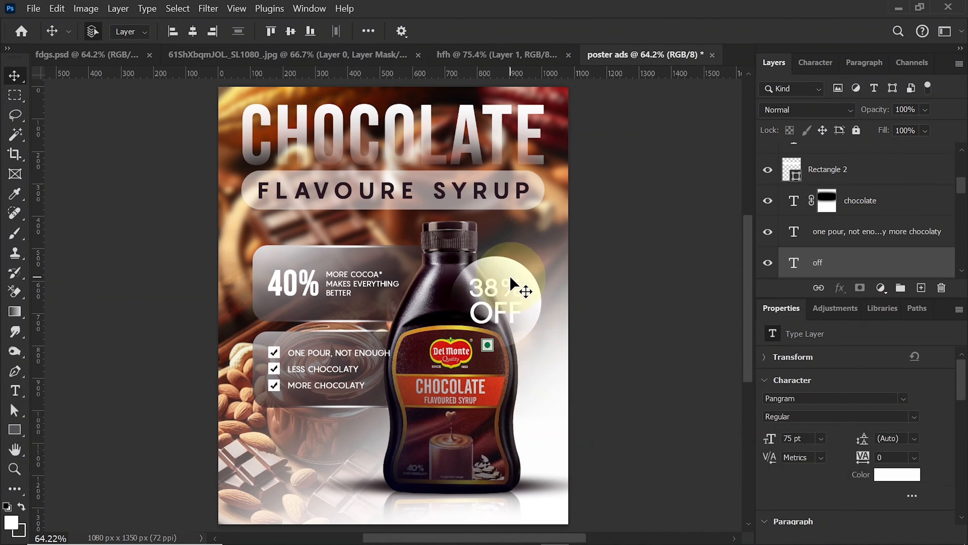
- Reduce the fill of the white circle behind the 38% OFF text to 42%
{"action": "left_click", "coordinate": [509, 276]}
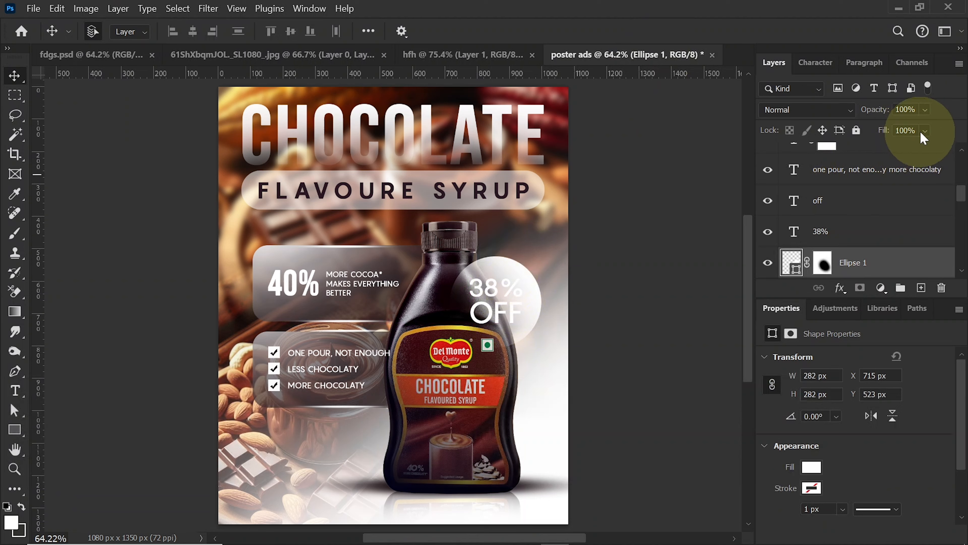
{"action": "left_click_drag", "start_coordinate": [929, 141], "coordinate": [914, 150]}
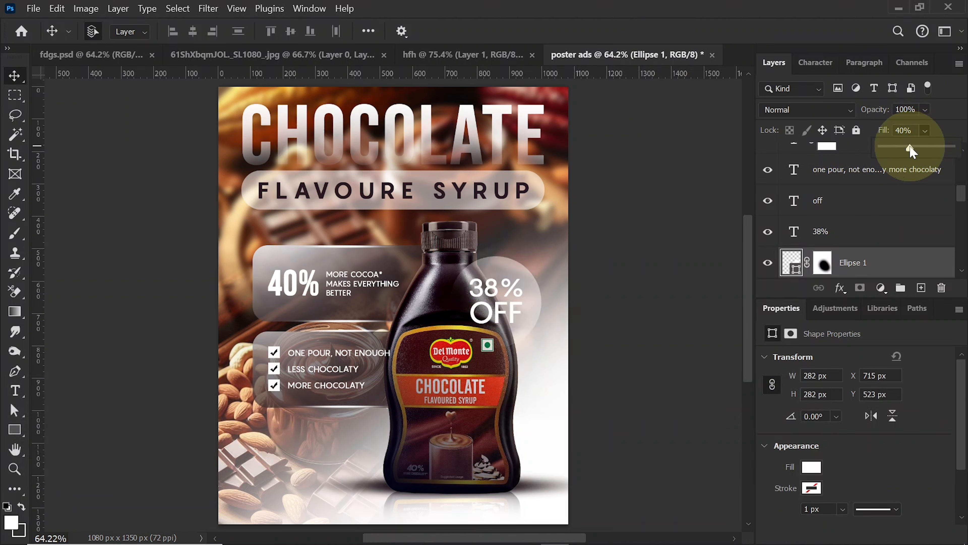
{"action": "key", "text": "Return"}
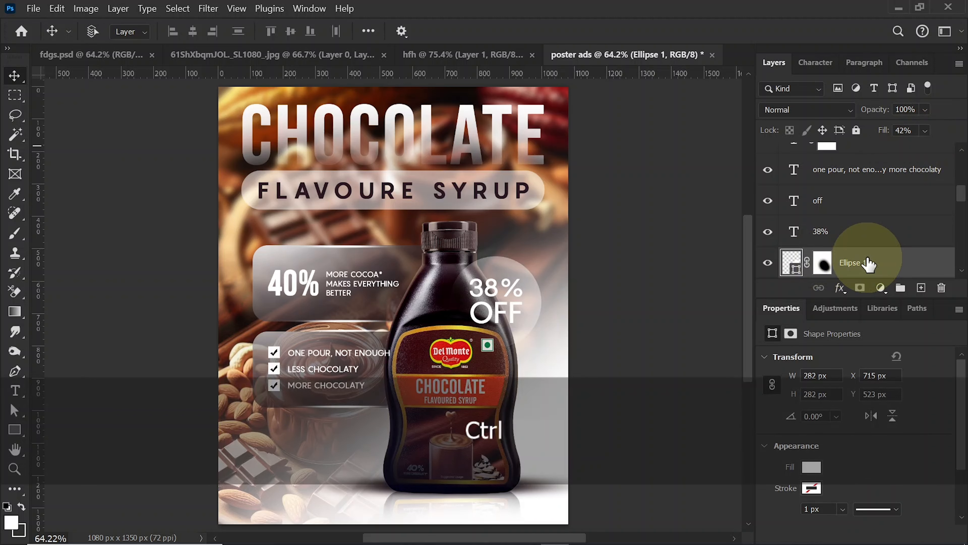
- Duplicate the circle and turn the copy into a ring with no fill and a 12.76 px white stroke
{"action": "key", "text": "ctrl+j"}
{"action": "left_click", "coordinate": [14, 429]}
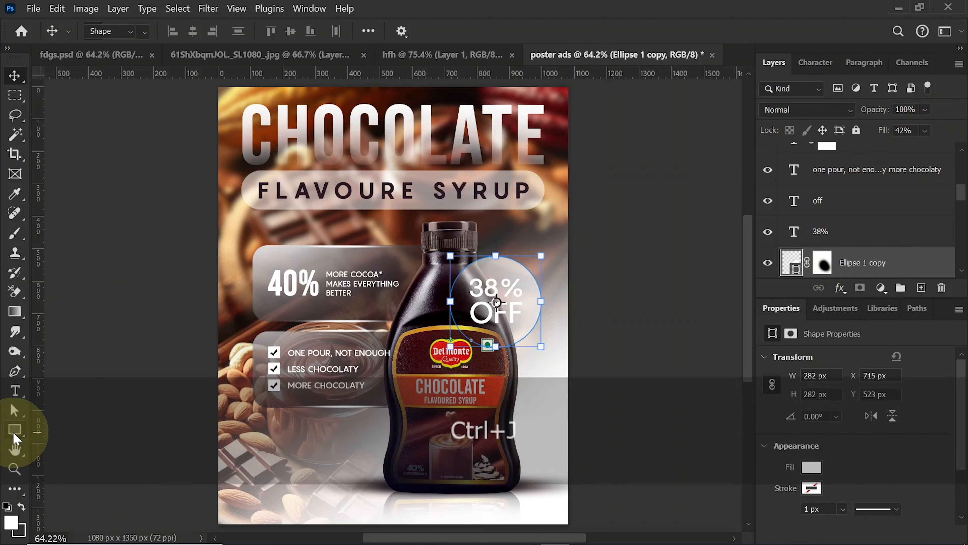
{"action": "left_click", "coordinate": [170, 30]}
{"action": "left_click", "coordinate": [81, 59]}
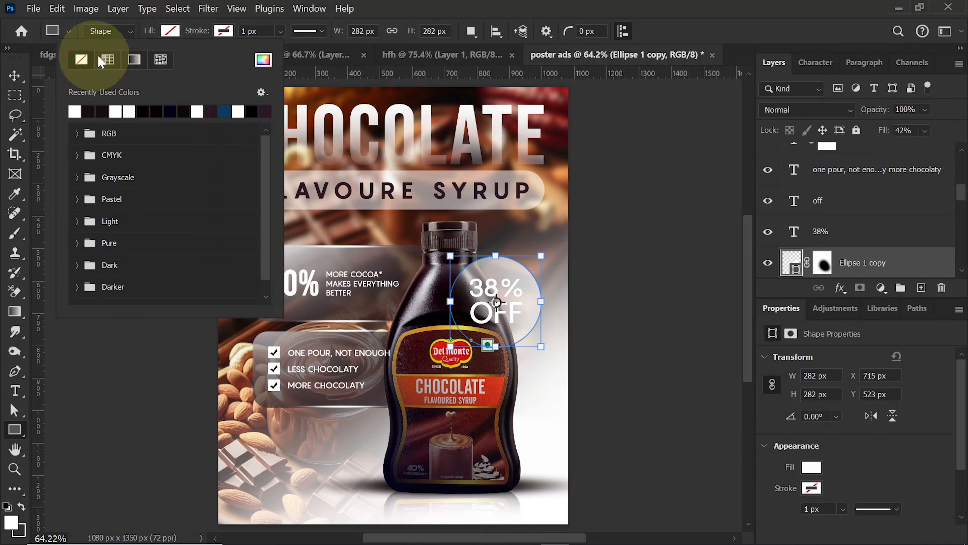
{"action": "left_click", "coordinate": [228, 34]}
{"action": "left_click", "coordinate": [128, 111]}
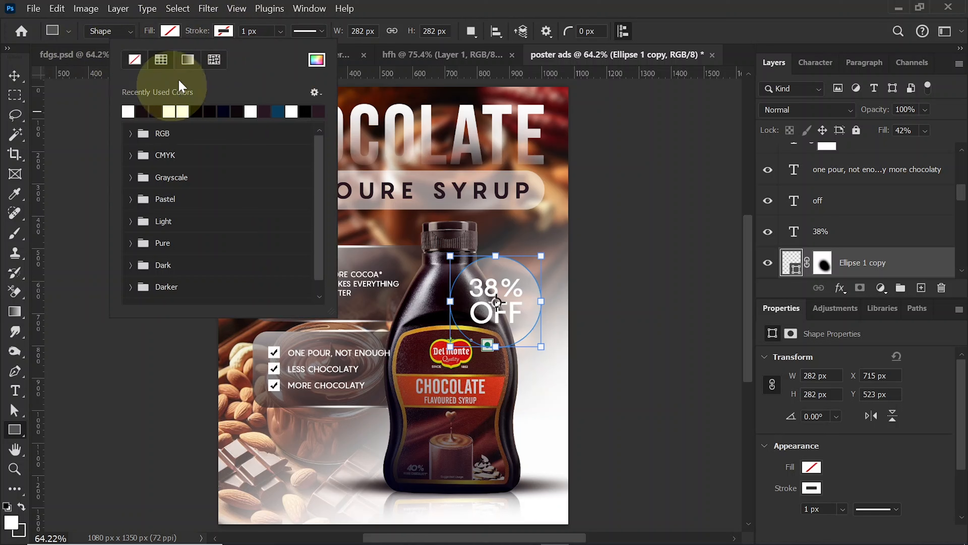
{"action": "left_click", "coordinate": [279, 31]}
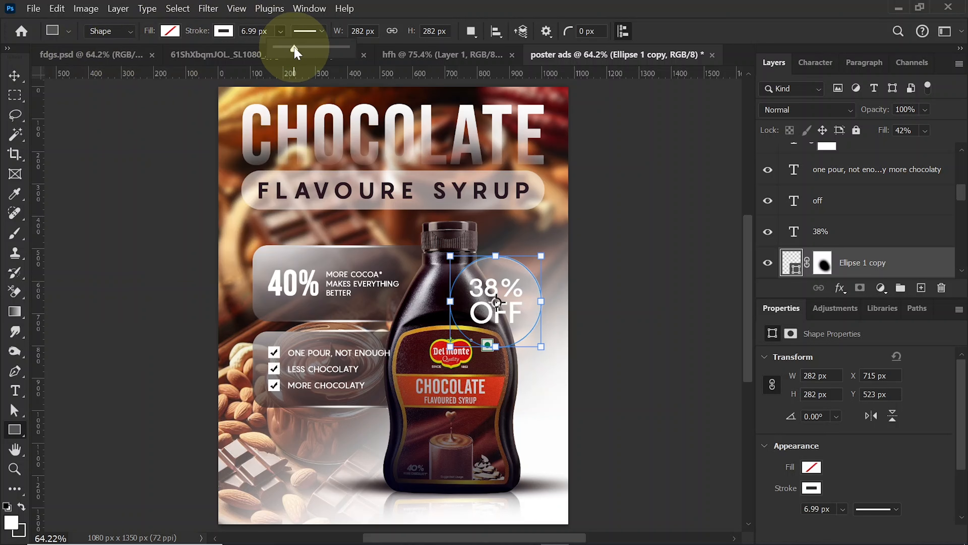
{"action": "key", "text": "Return"}
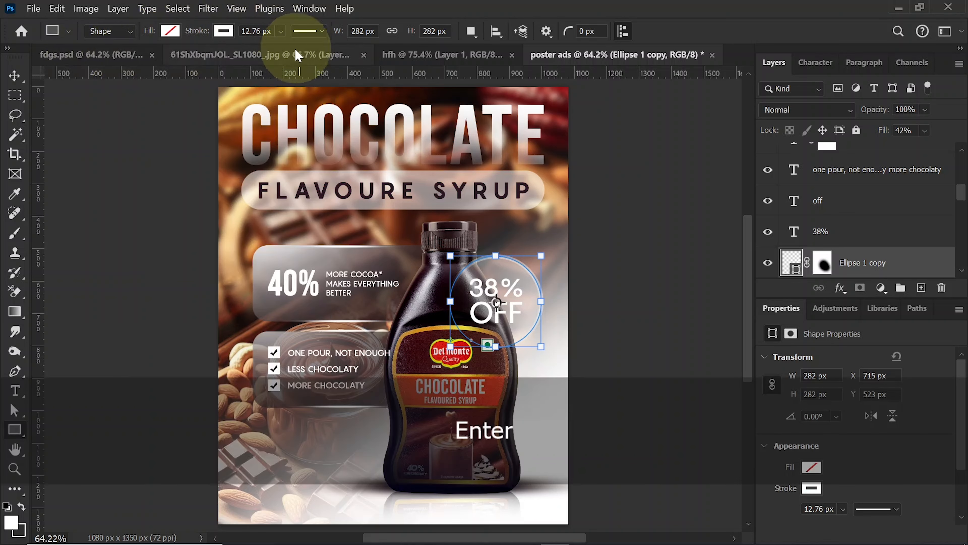
{"action": "left_click", "coordinate": [14, 76]}
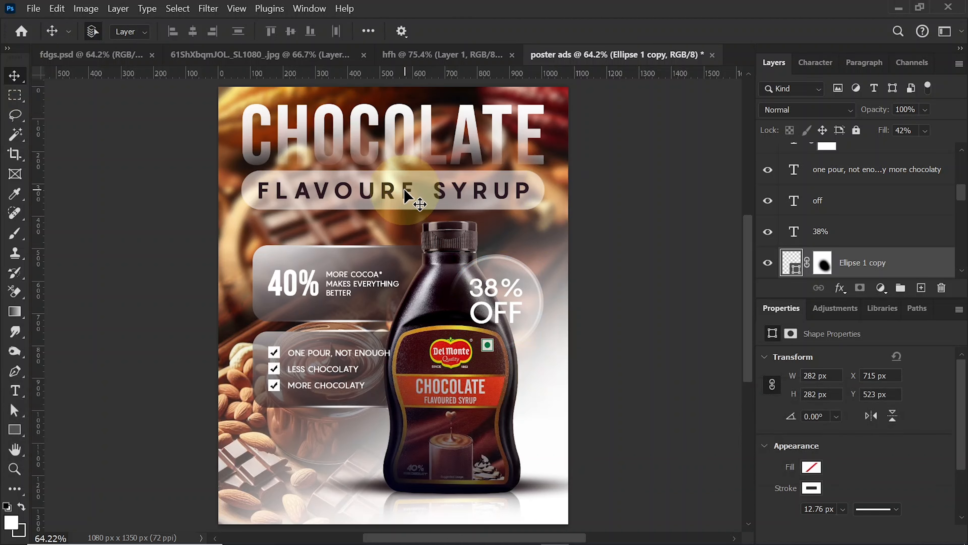
- Check the character settings of the CHOCOLATE headline and the OFF text to see which fonts they use
{"action": "left_click", "coordinate": [813, 62]}
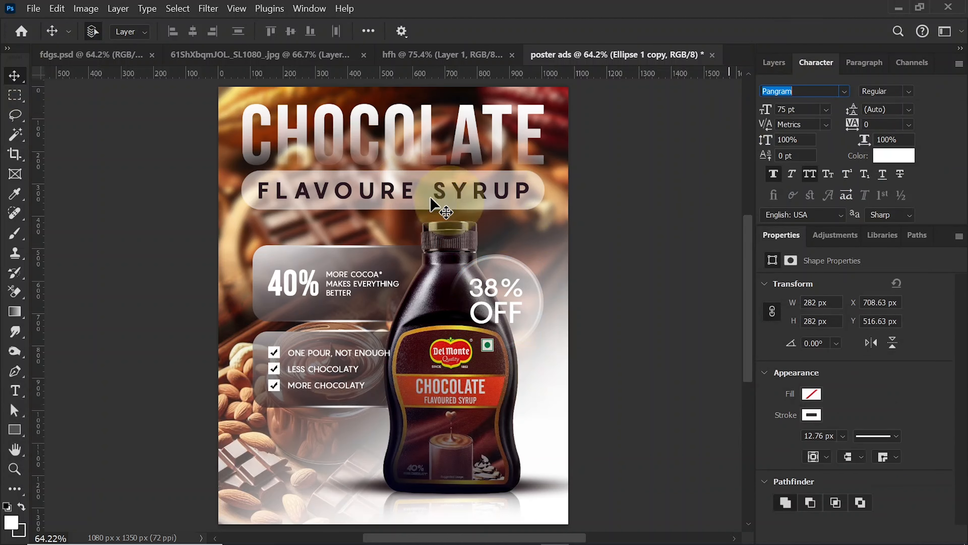
{"action": "left_click", "coordinate": [322, 137]}
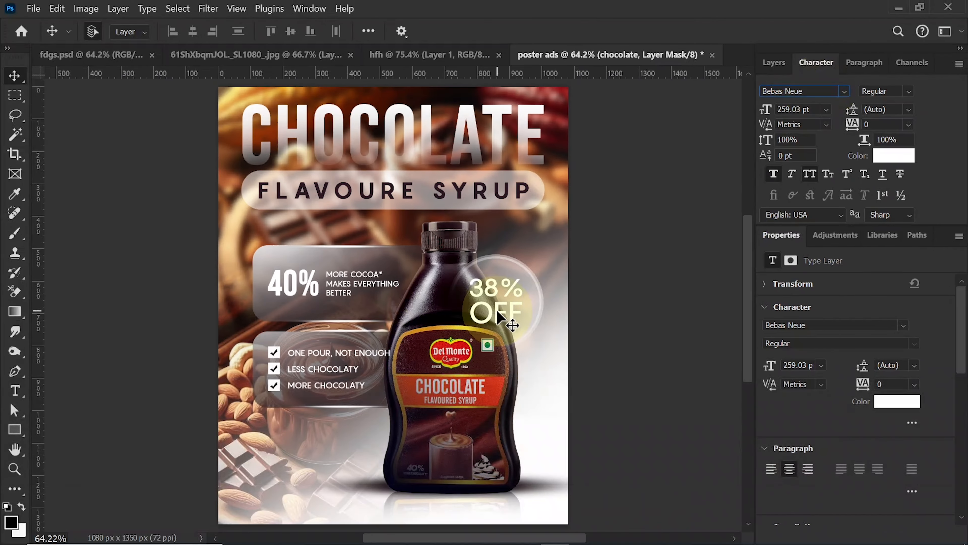
{"action": "left_click", "coordinate": [497, 316], "text": "ctrl"}
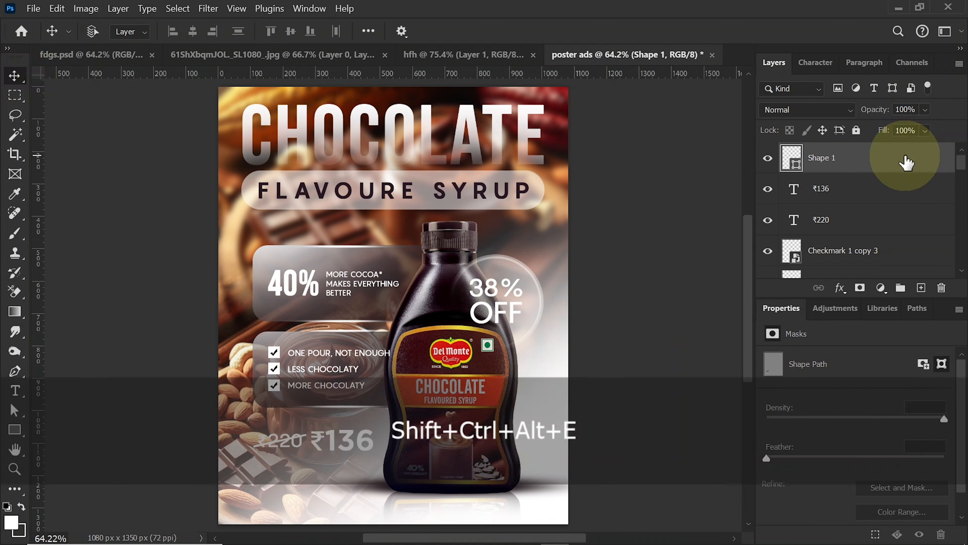
- Stamp all visible layers into a new top layer and apply Camera Raw with Texture +43, Clarity +25, Vignette -13 and Grain 7
{"action": "key", "text": "shift+ctrl+alt+e"}
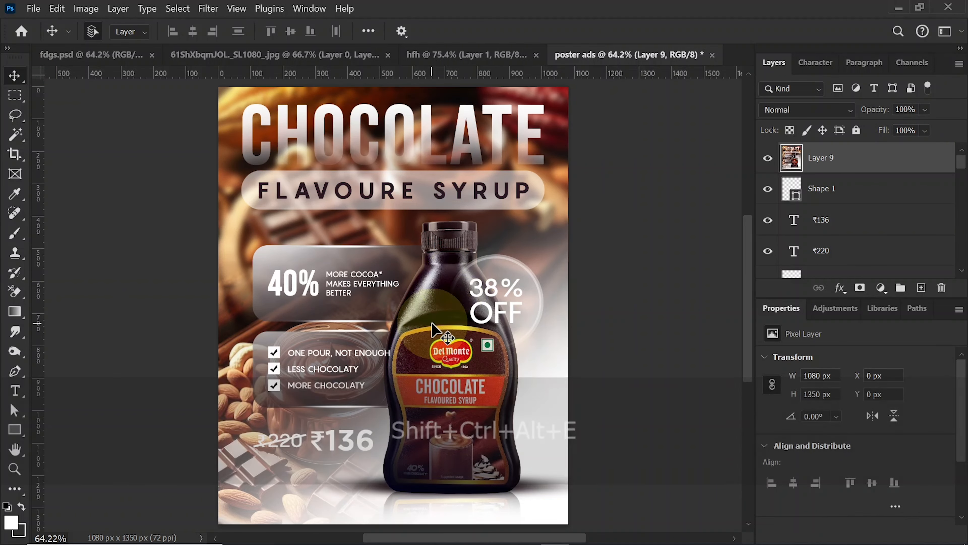
{"action": "left_click", "coordinate": [208, 8]}
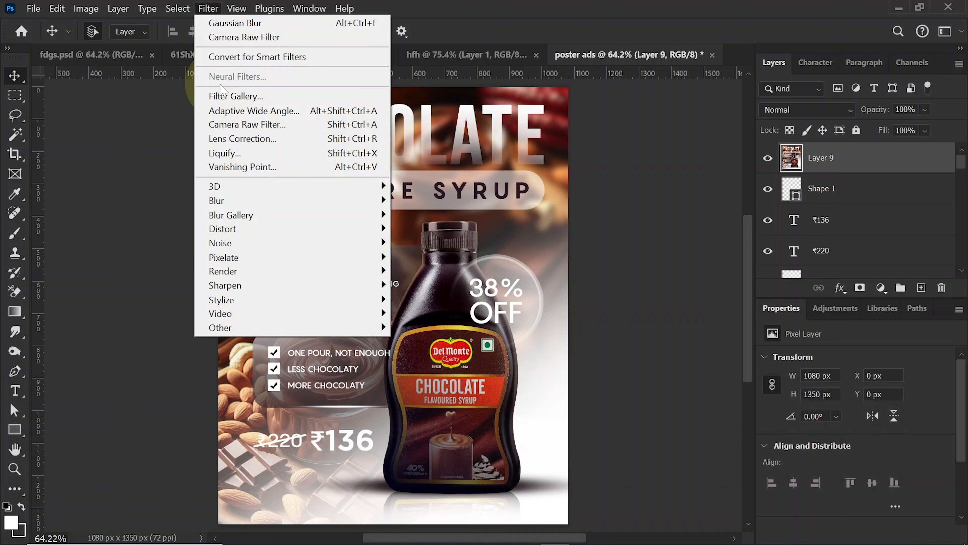
{"action": "left_click", "coordinate": [229, 124]}
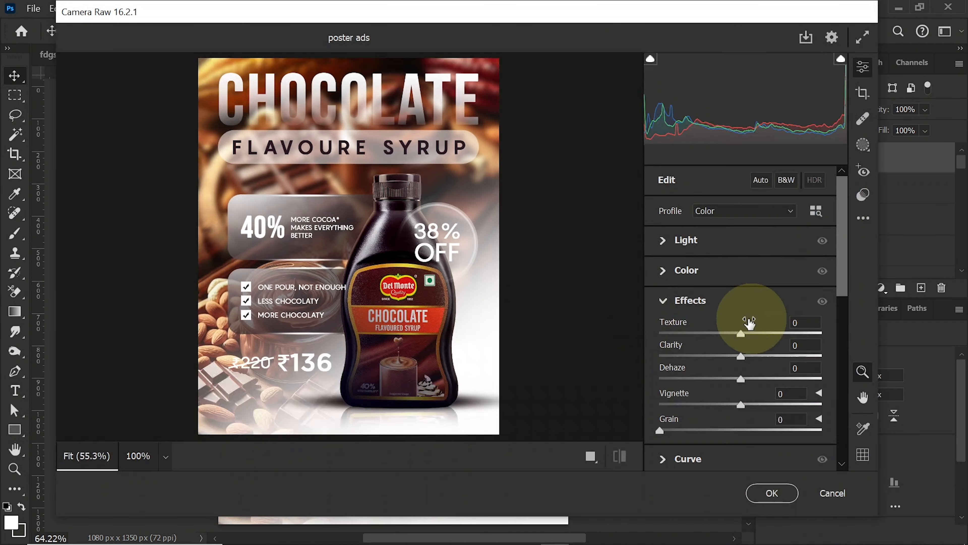
{"action": "left_click_drag", "start_coordinate": [740, 333], "coordinate": [761, 355]}
{"action": "left_click_drag", "start_coordinate": [740, 404], "coordinate": [729, 404]}
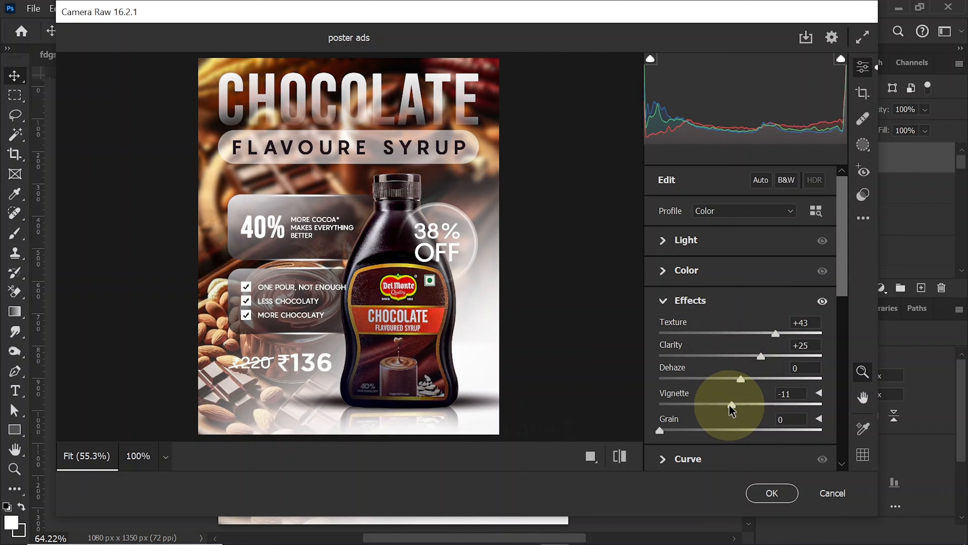
{"action": "left_click_drag", "start_coordinate": [659, 430], "coordinate": [673, 435]}
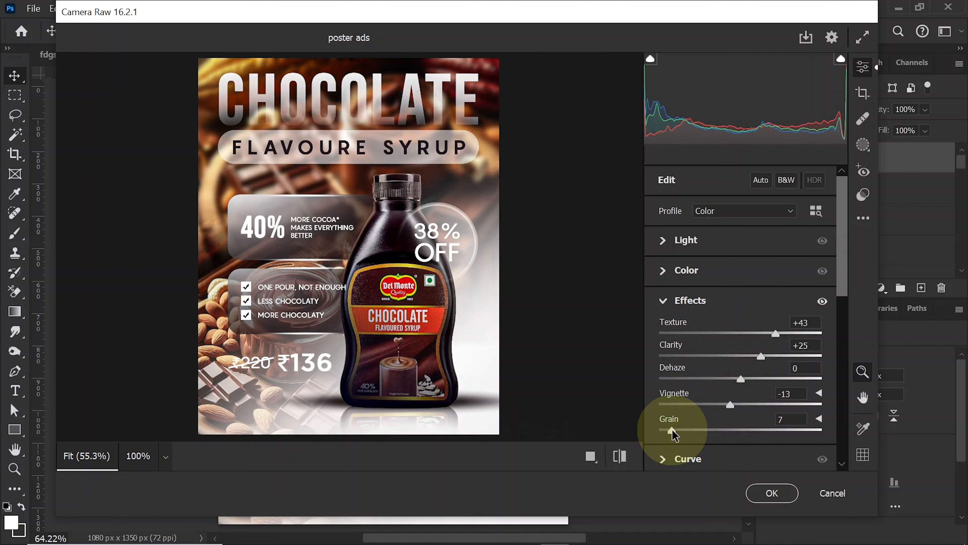
{"action": "left_click", "coordinate": [770, 492]}
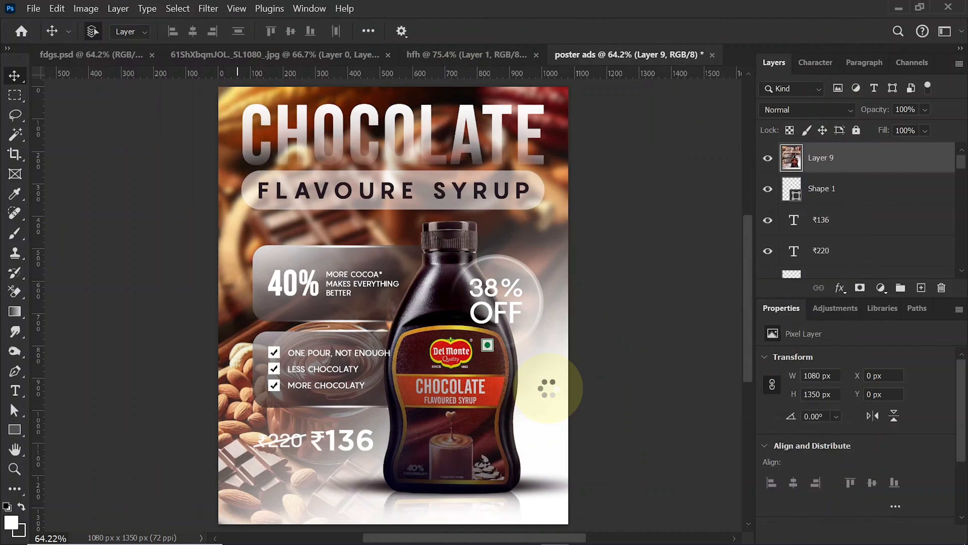
- Apply a Vibrance adjustment to the stamped layer with Vibrance +11 and Saturation +47
{"action": "left_click", "coordinate": [85, 8]}
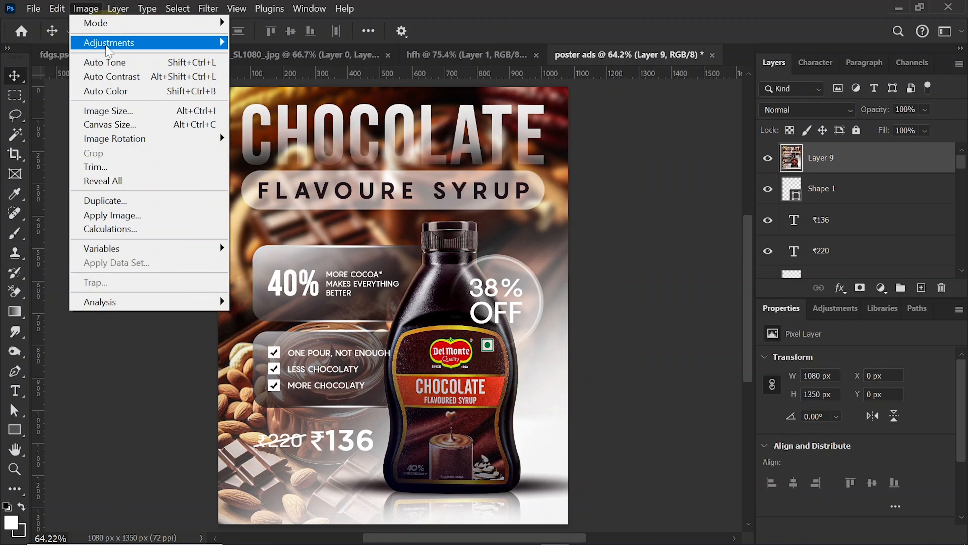
{"action": "mouse_move", "coordinate": [217, 47]}
{"action": "left_click", "coordinate": [251, 105]}
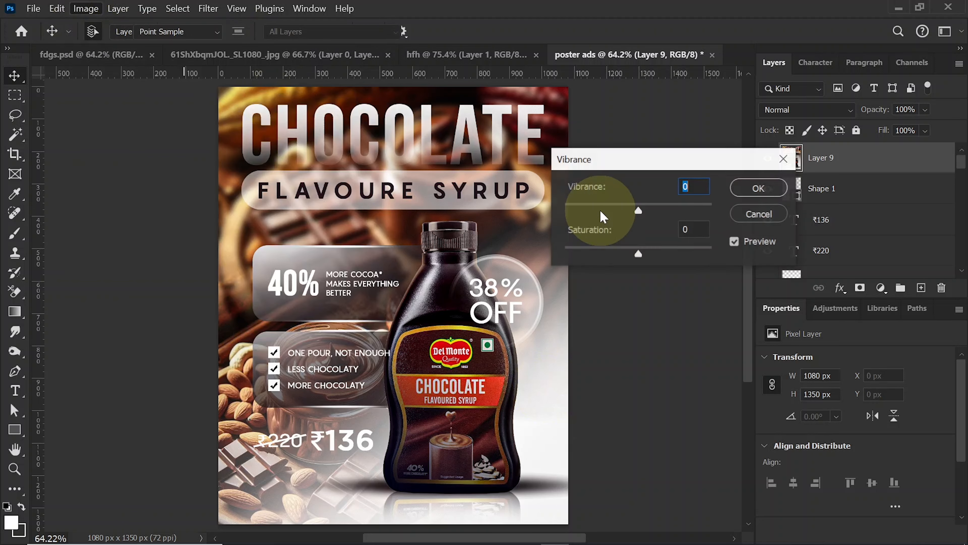
{"action": "left_click_drag", "start_coordinate": [637, 251], "coordinate": [673, 254]}
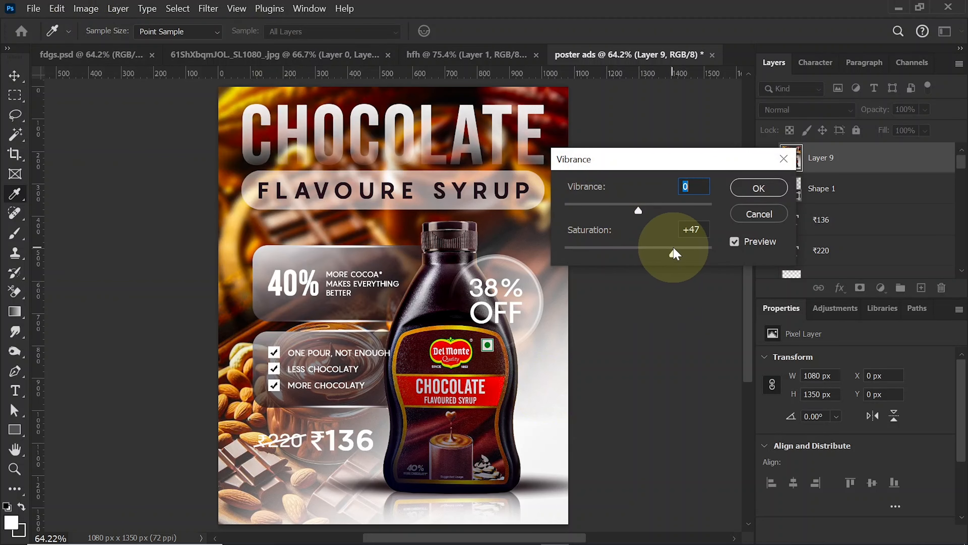
{"action": "left_click_drag", "start_coordinate": [638, 210], "coordinate": [647, 209]}
{"action": "left_click", "coordinate": [759, 189]}
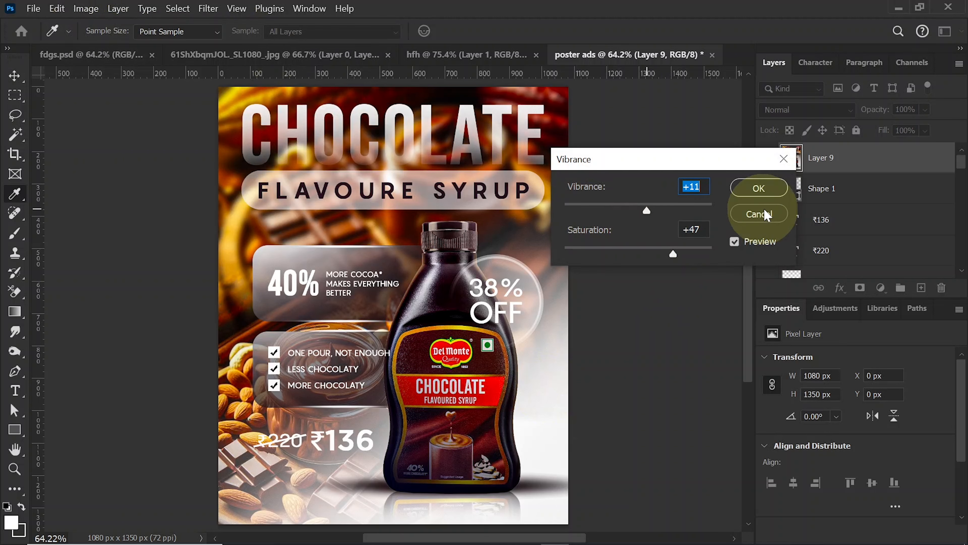
- Apply an Exposure adjustment to the stamped layer with Offset +0.0099 and fit the poster in the view
{"action": "left_click", "coordinate": [85, 9]}
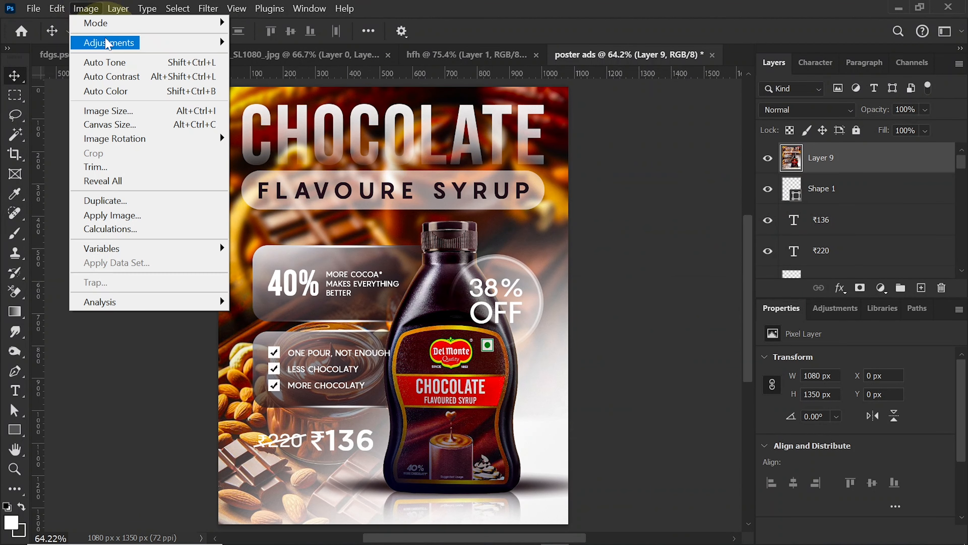
{"action": "mouse_move", "coordinate": [121, 47]}
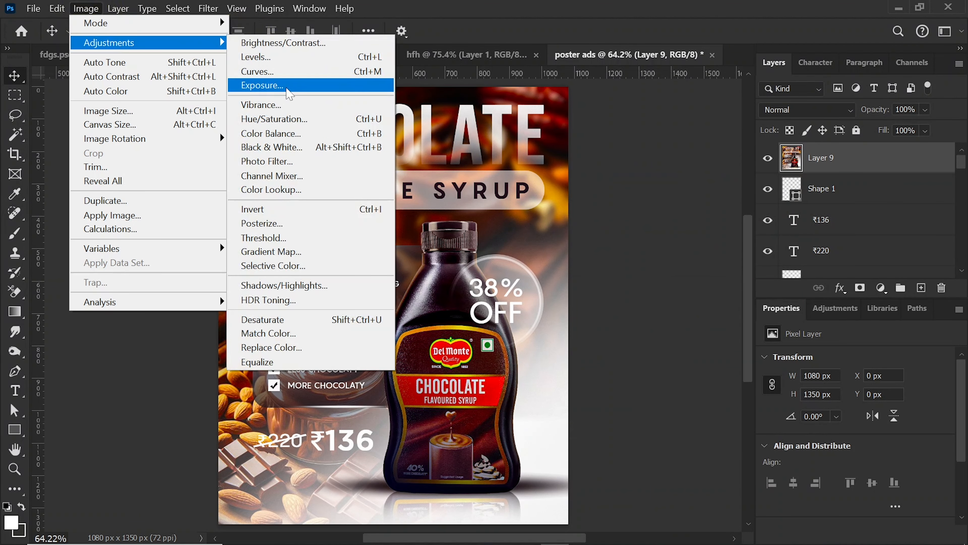
{"action": "left_click", "coordinate": [288, 85]}
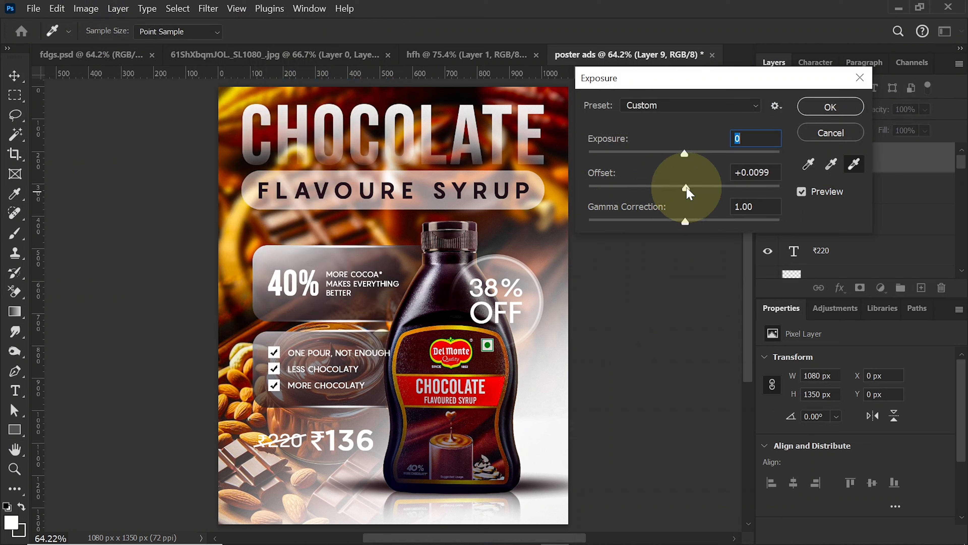
{"action": "left_click", "coordinate": [831, 107]}
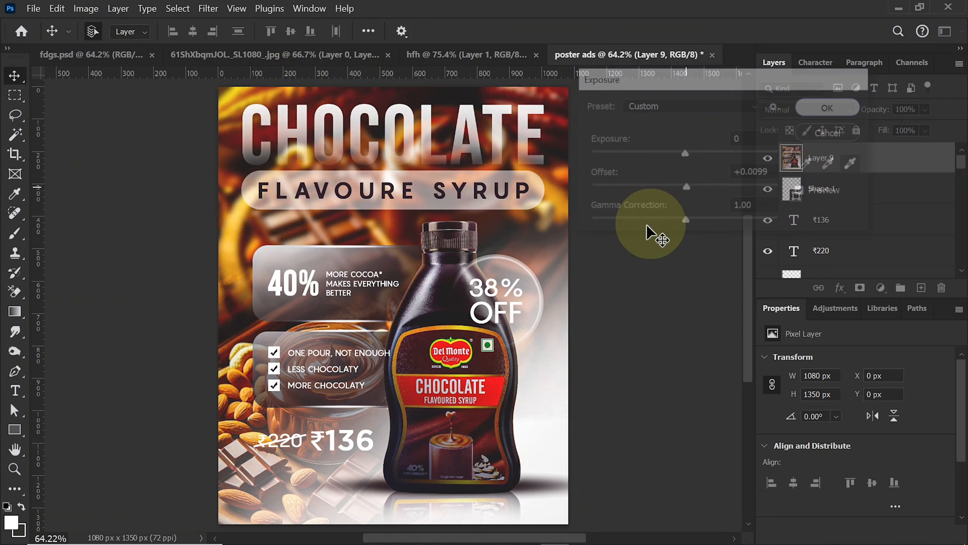
{"action": "key", "text": "ctrl"}
{"action": "key", "text": "ctrl+0"}
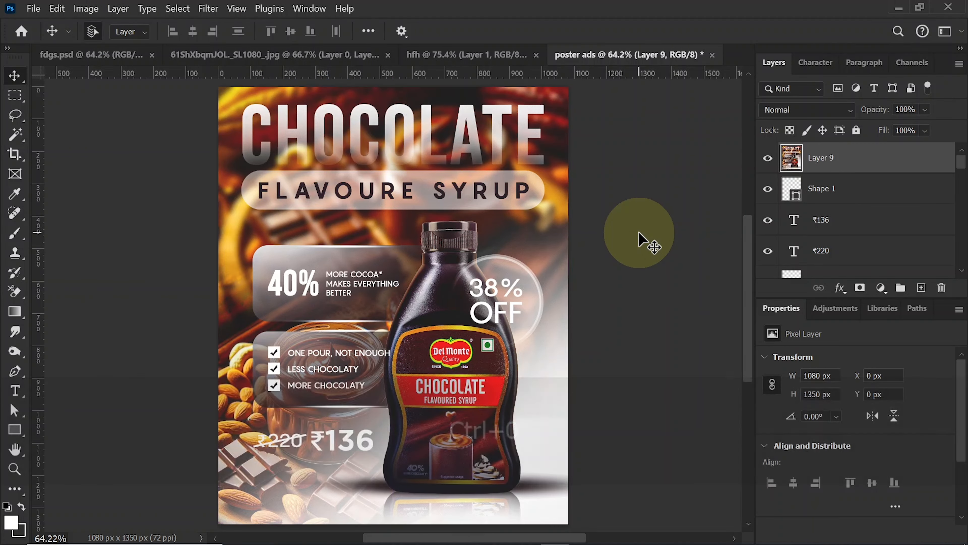